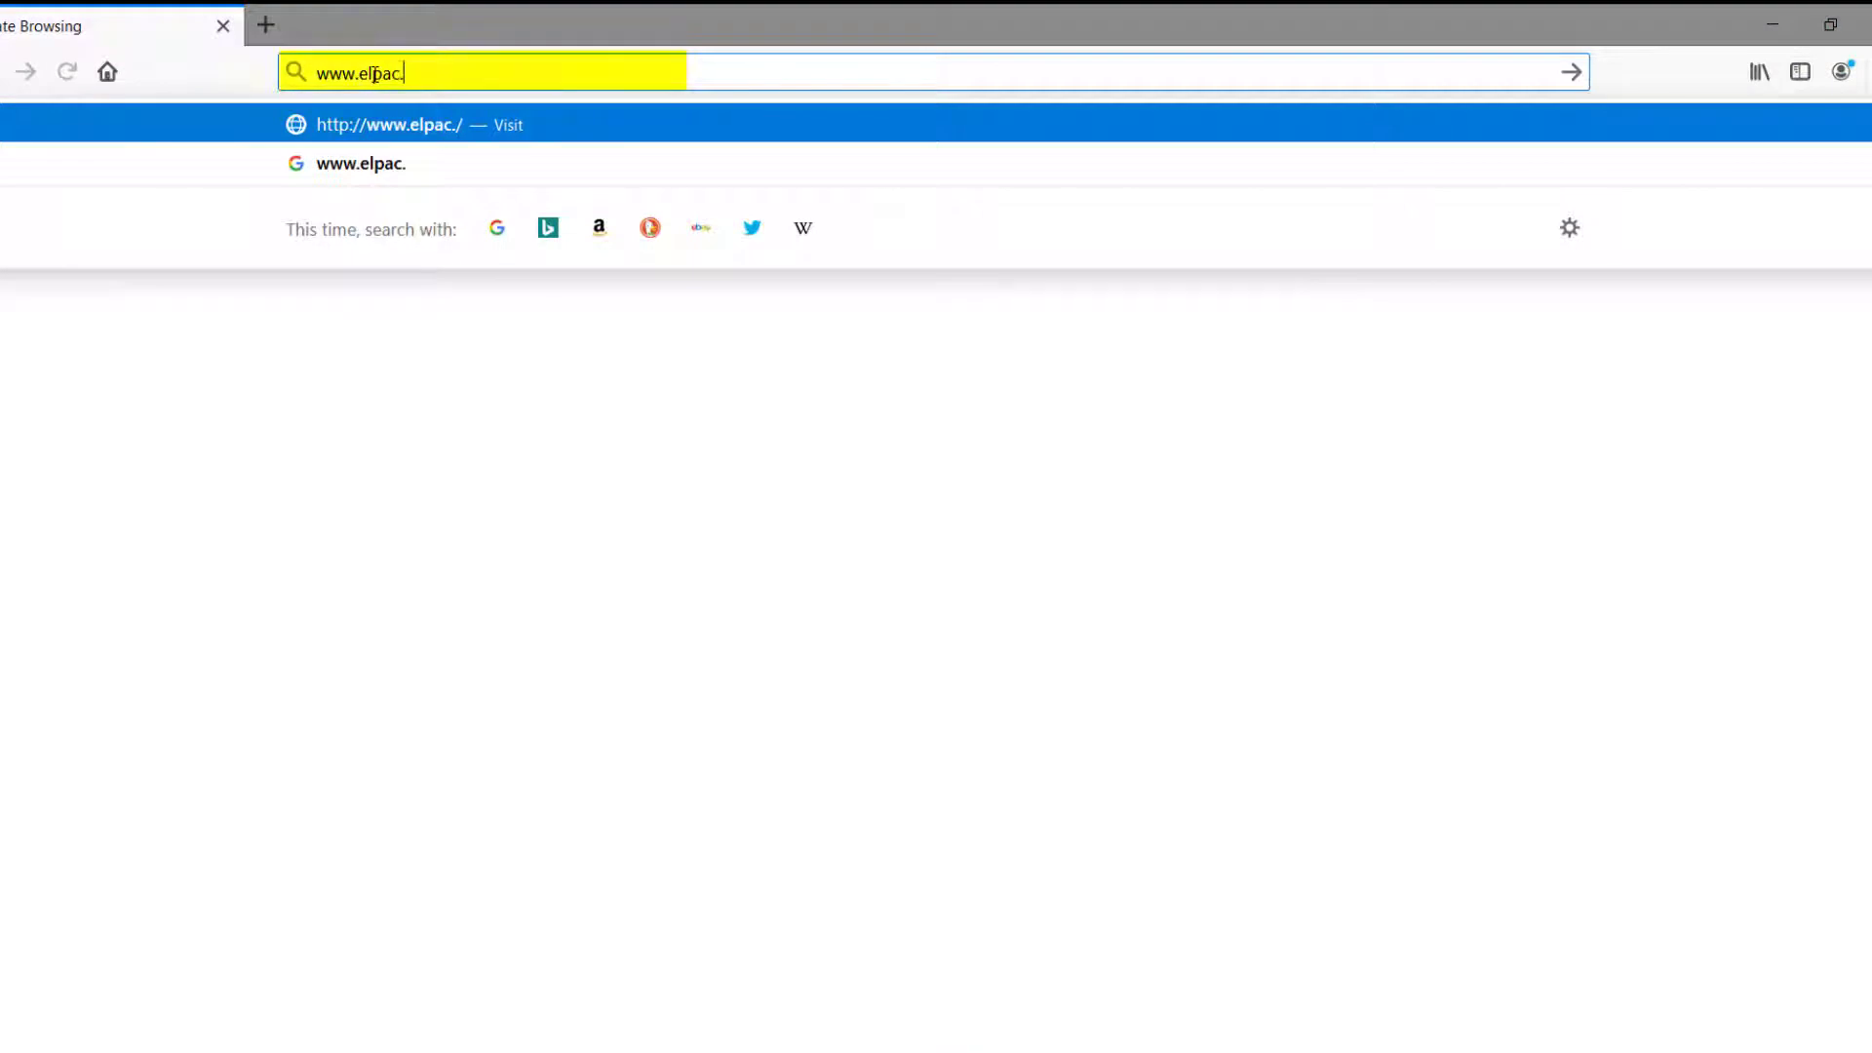
Step: Load the ELPAC website and open the TOMS Single Sign-On logon page
{"action": "key", "text": "Return"}
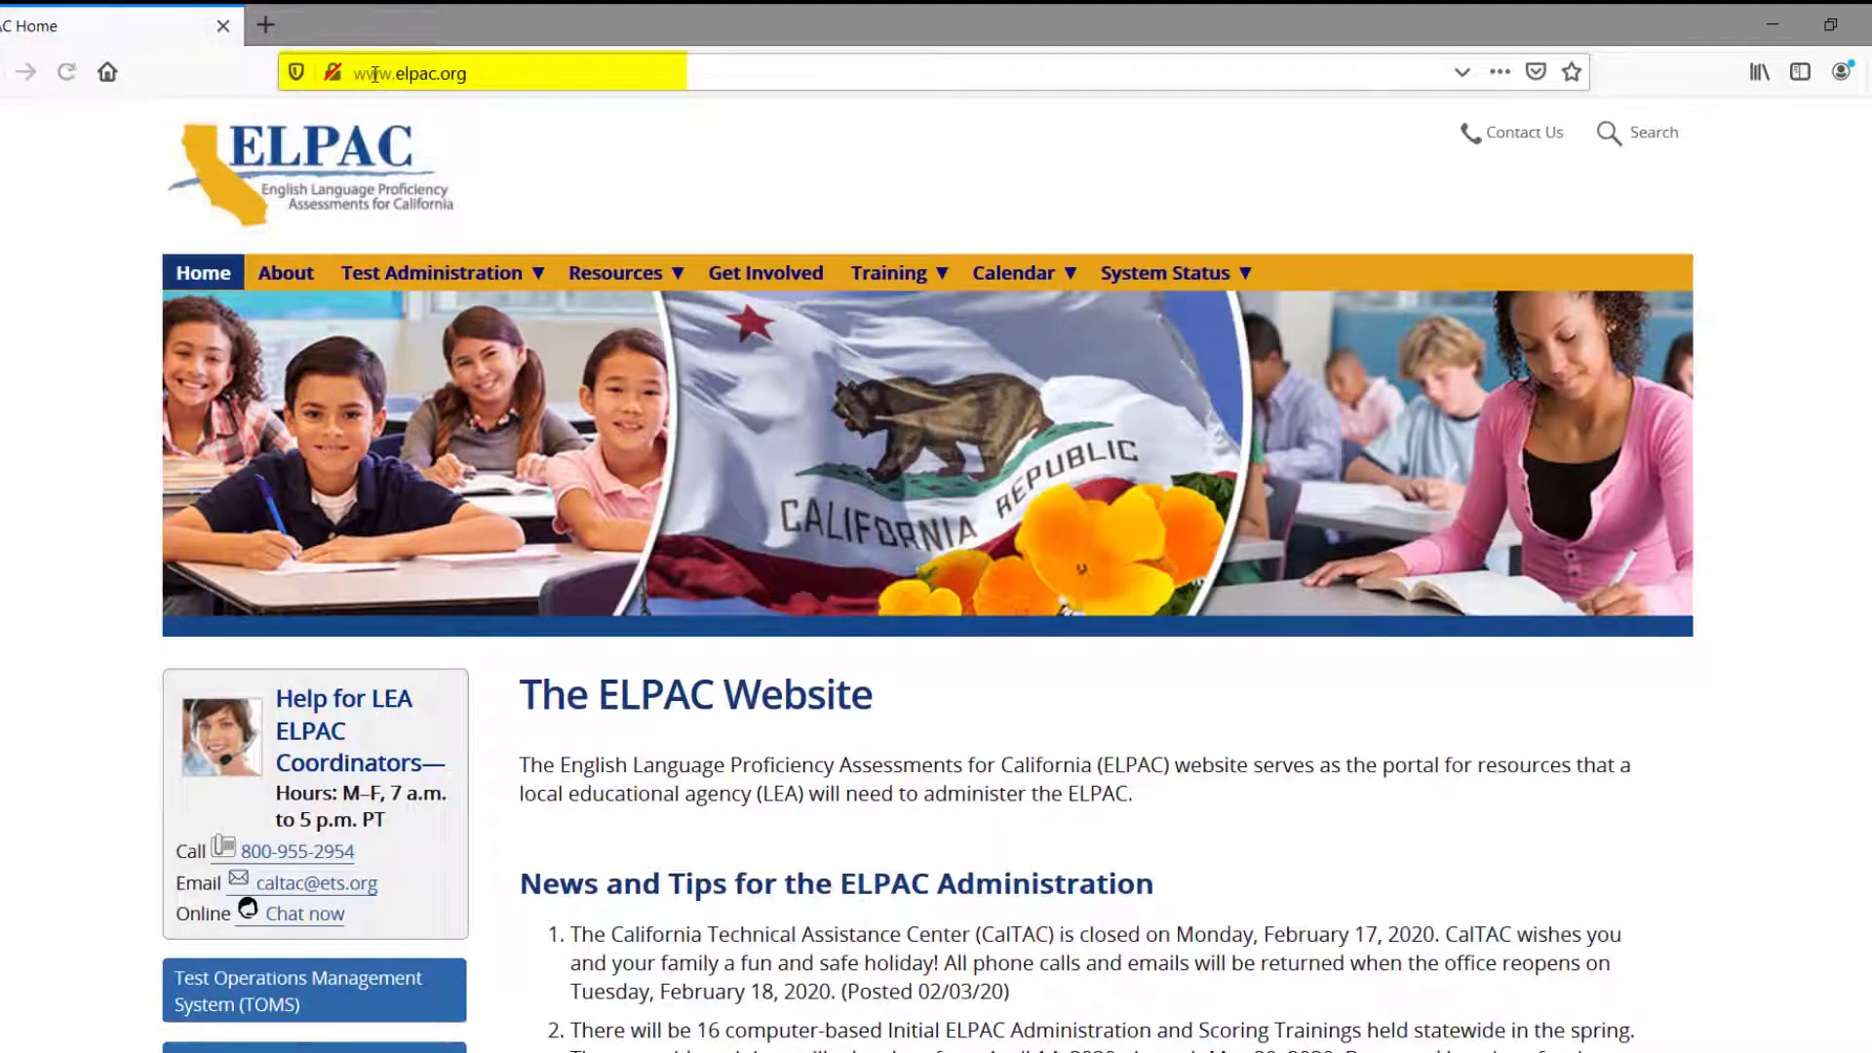
{"action": "middle_click", "coordinate": [489, 140]}
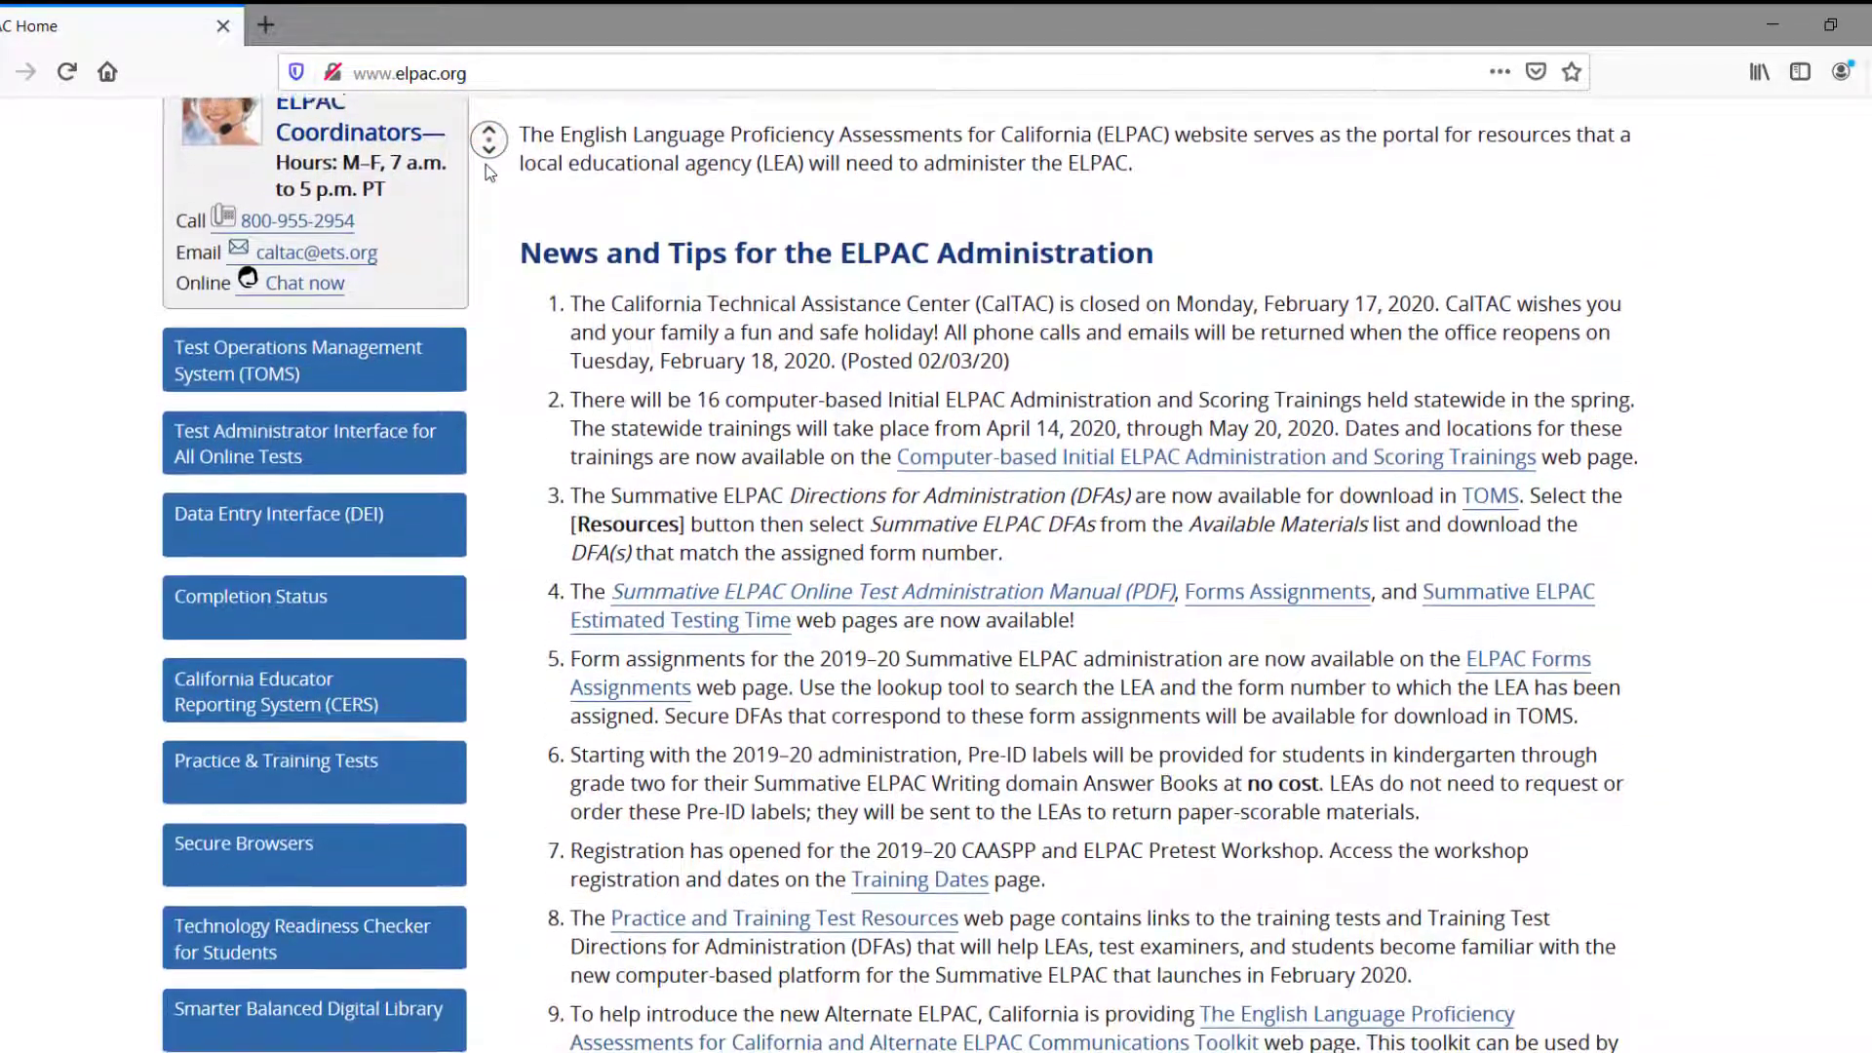
{"action": "left_click", "coordinate": [492, 173]}
{"action": "left_click", "coordinate": [297, 292]}
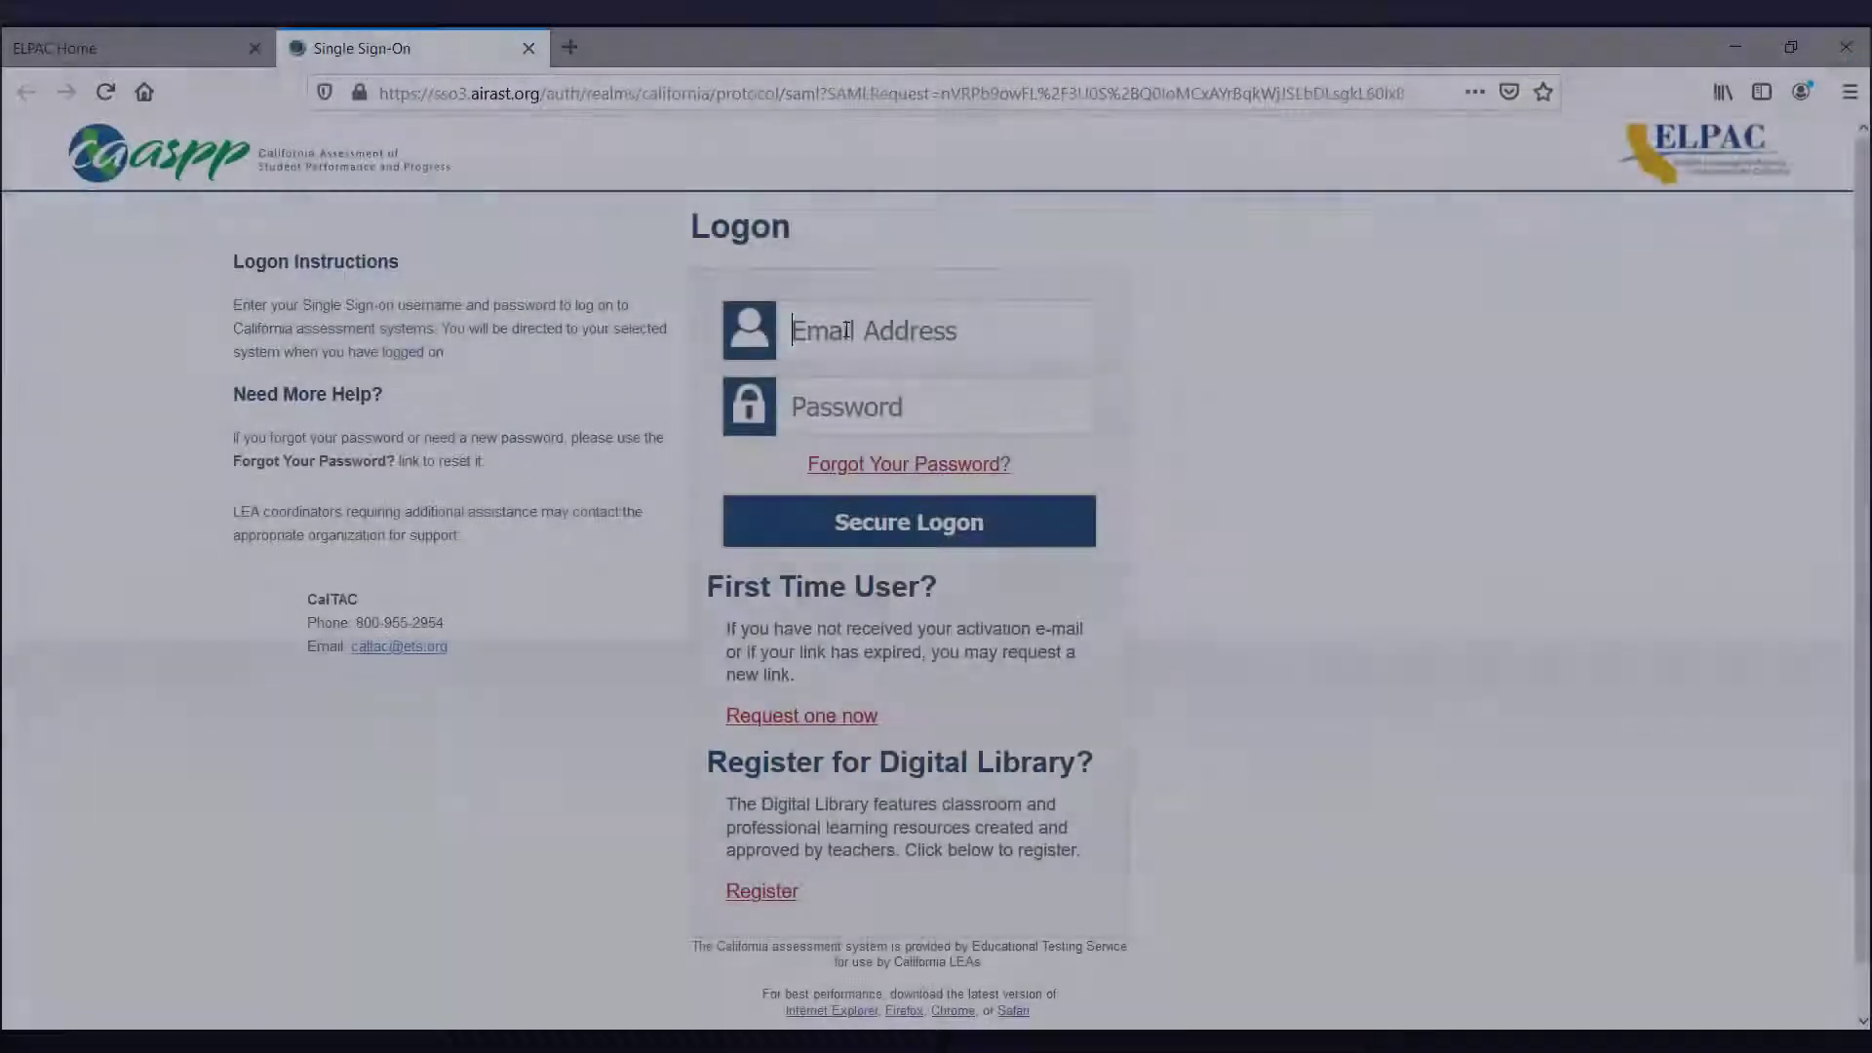
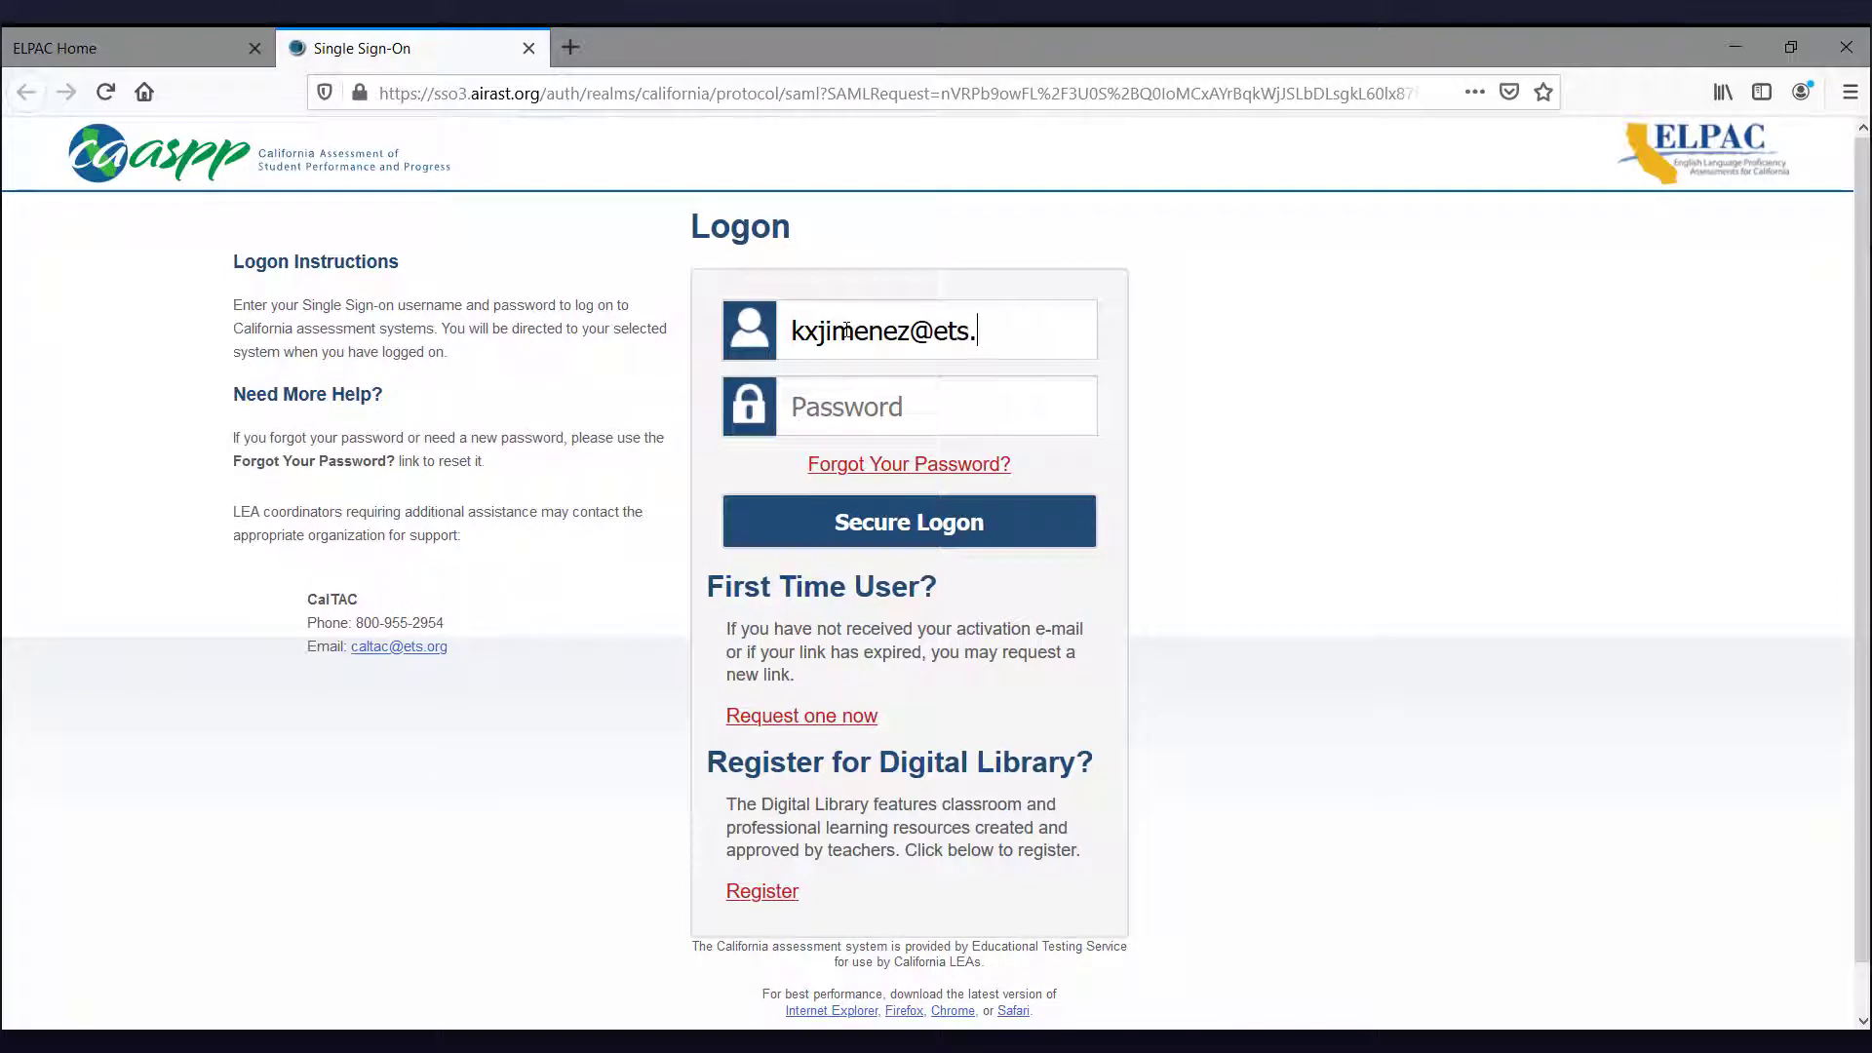
Step: Enter the user's e-mail username and account password on the TOMS logon page
{"action": "key", "text": "Tab"}
{"action": "type", "text": "••"}
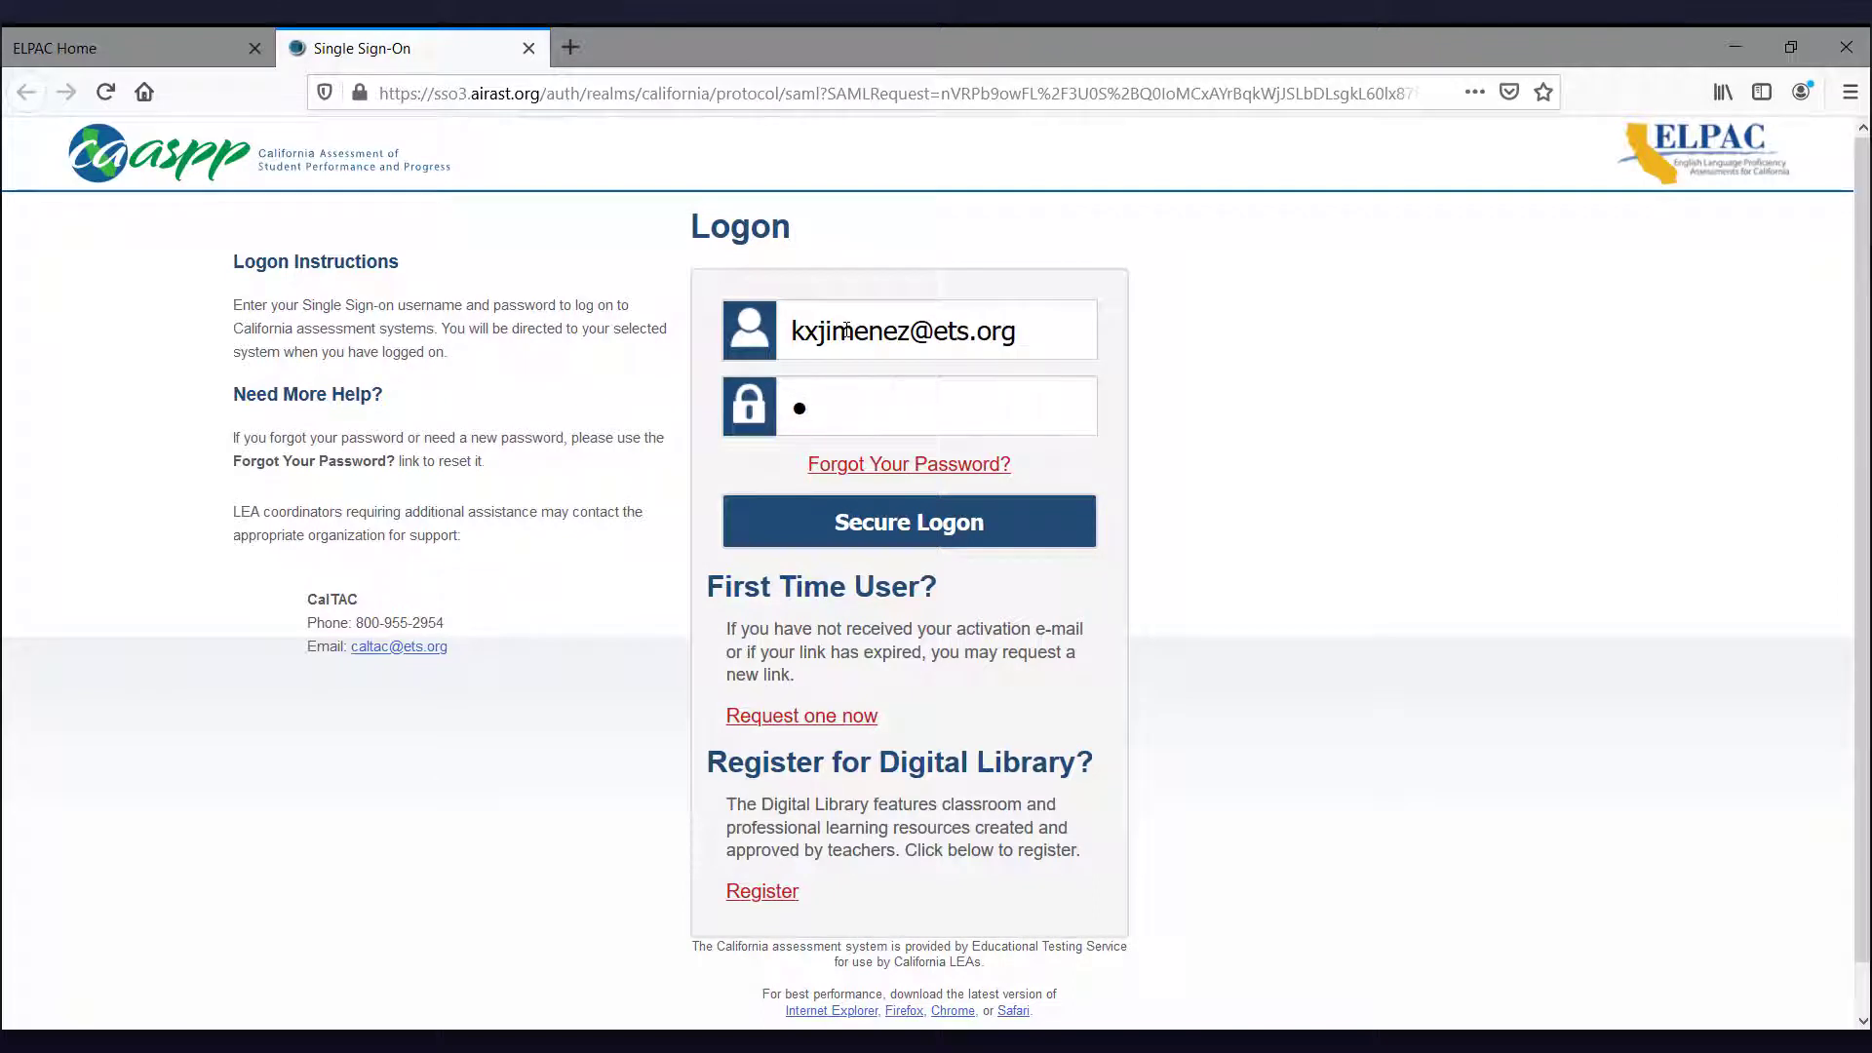
{"action": "type", "text": "••••••••"}
Step: Log on as Site ELPAC Coordinator at Demo CDE School and go to View & Edit Students
{"action": "left_click", "coordinate": [901, 536]}
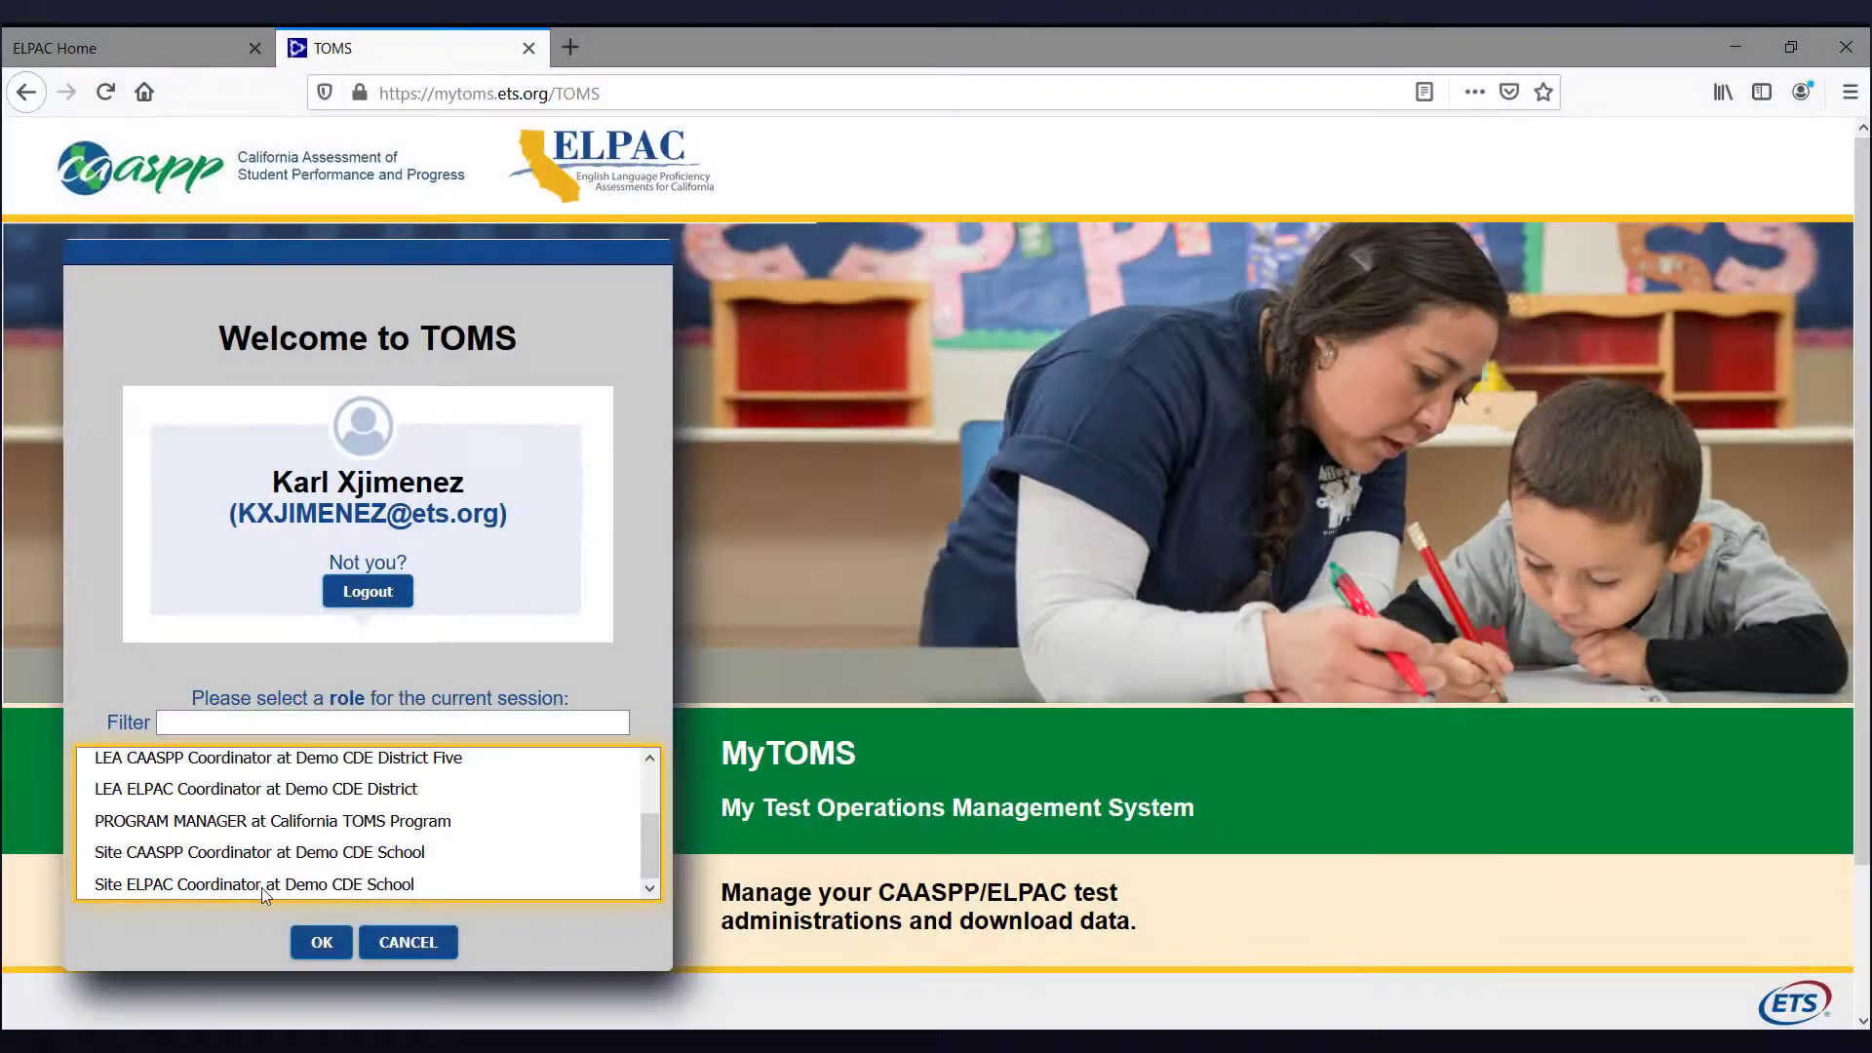
{"action": "left_click", "coordinate": [260, 887]}
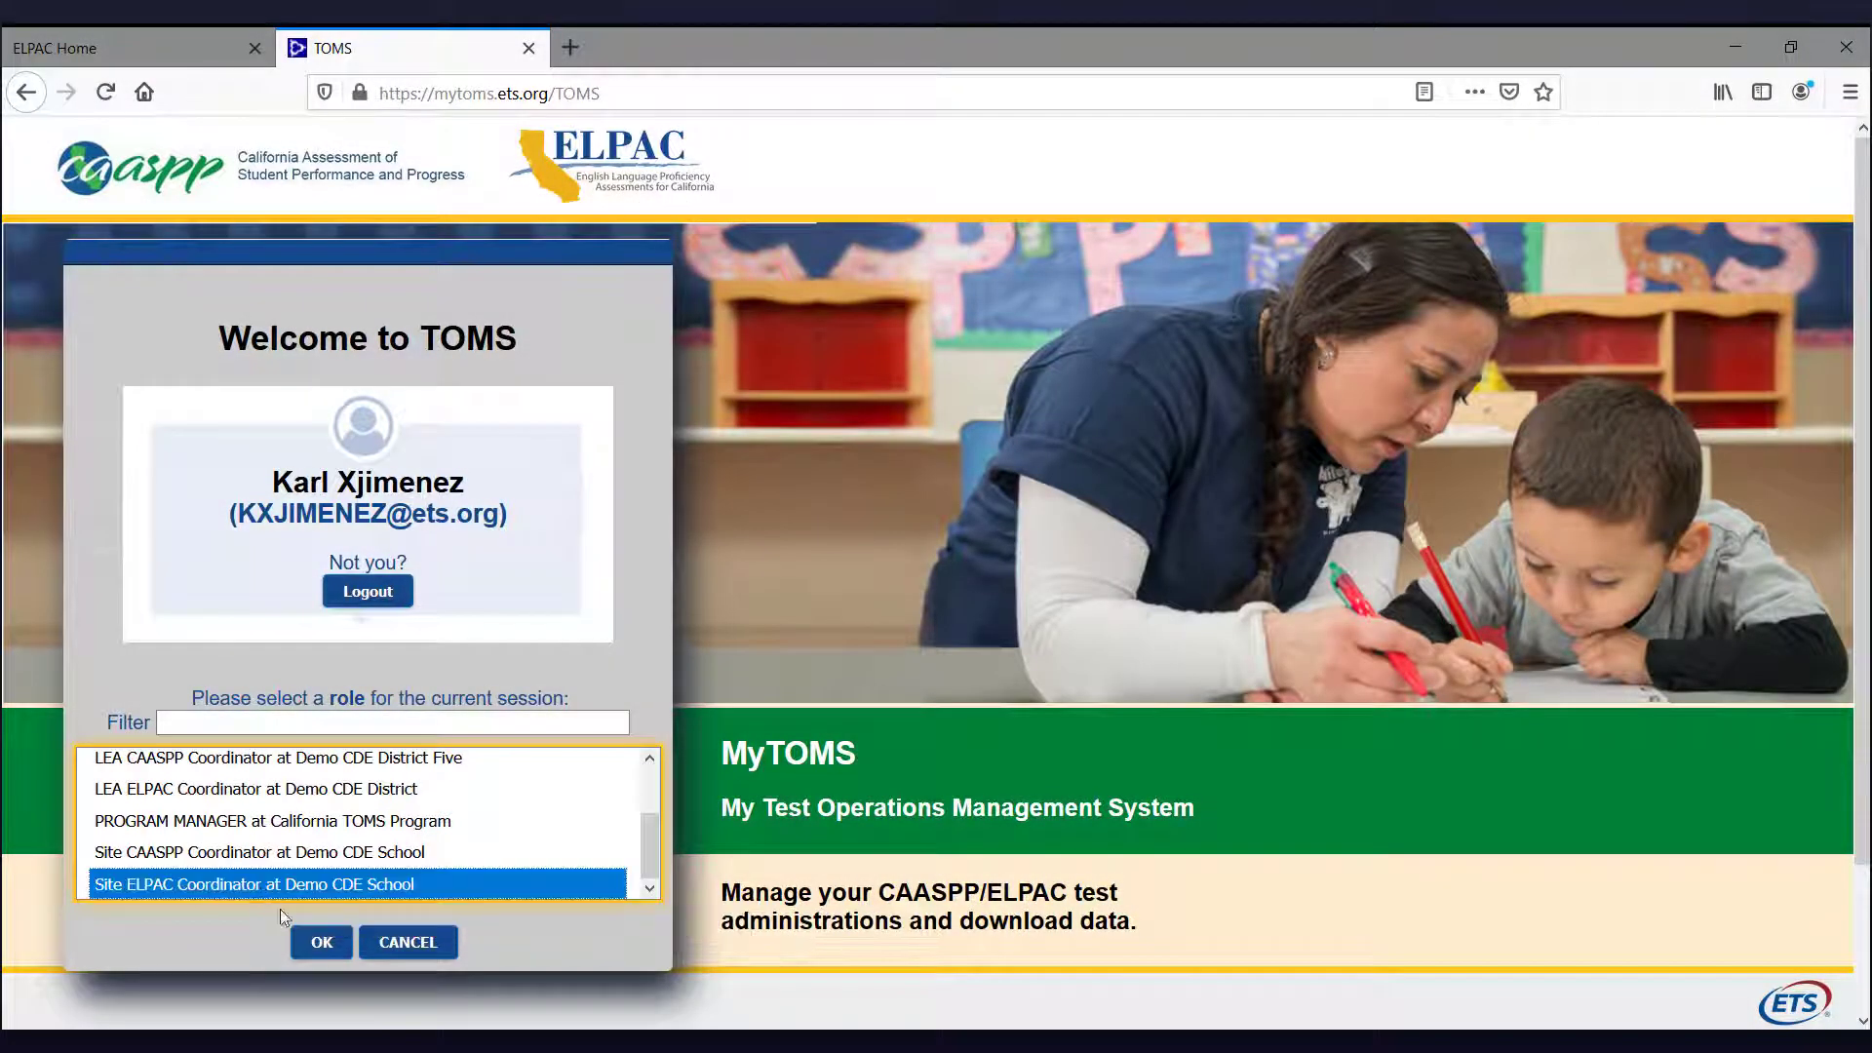
{"action": "left_click", "coordinate": [322, 942]}
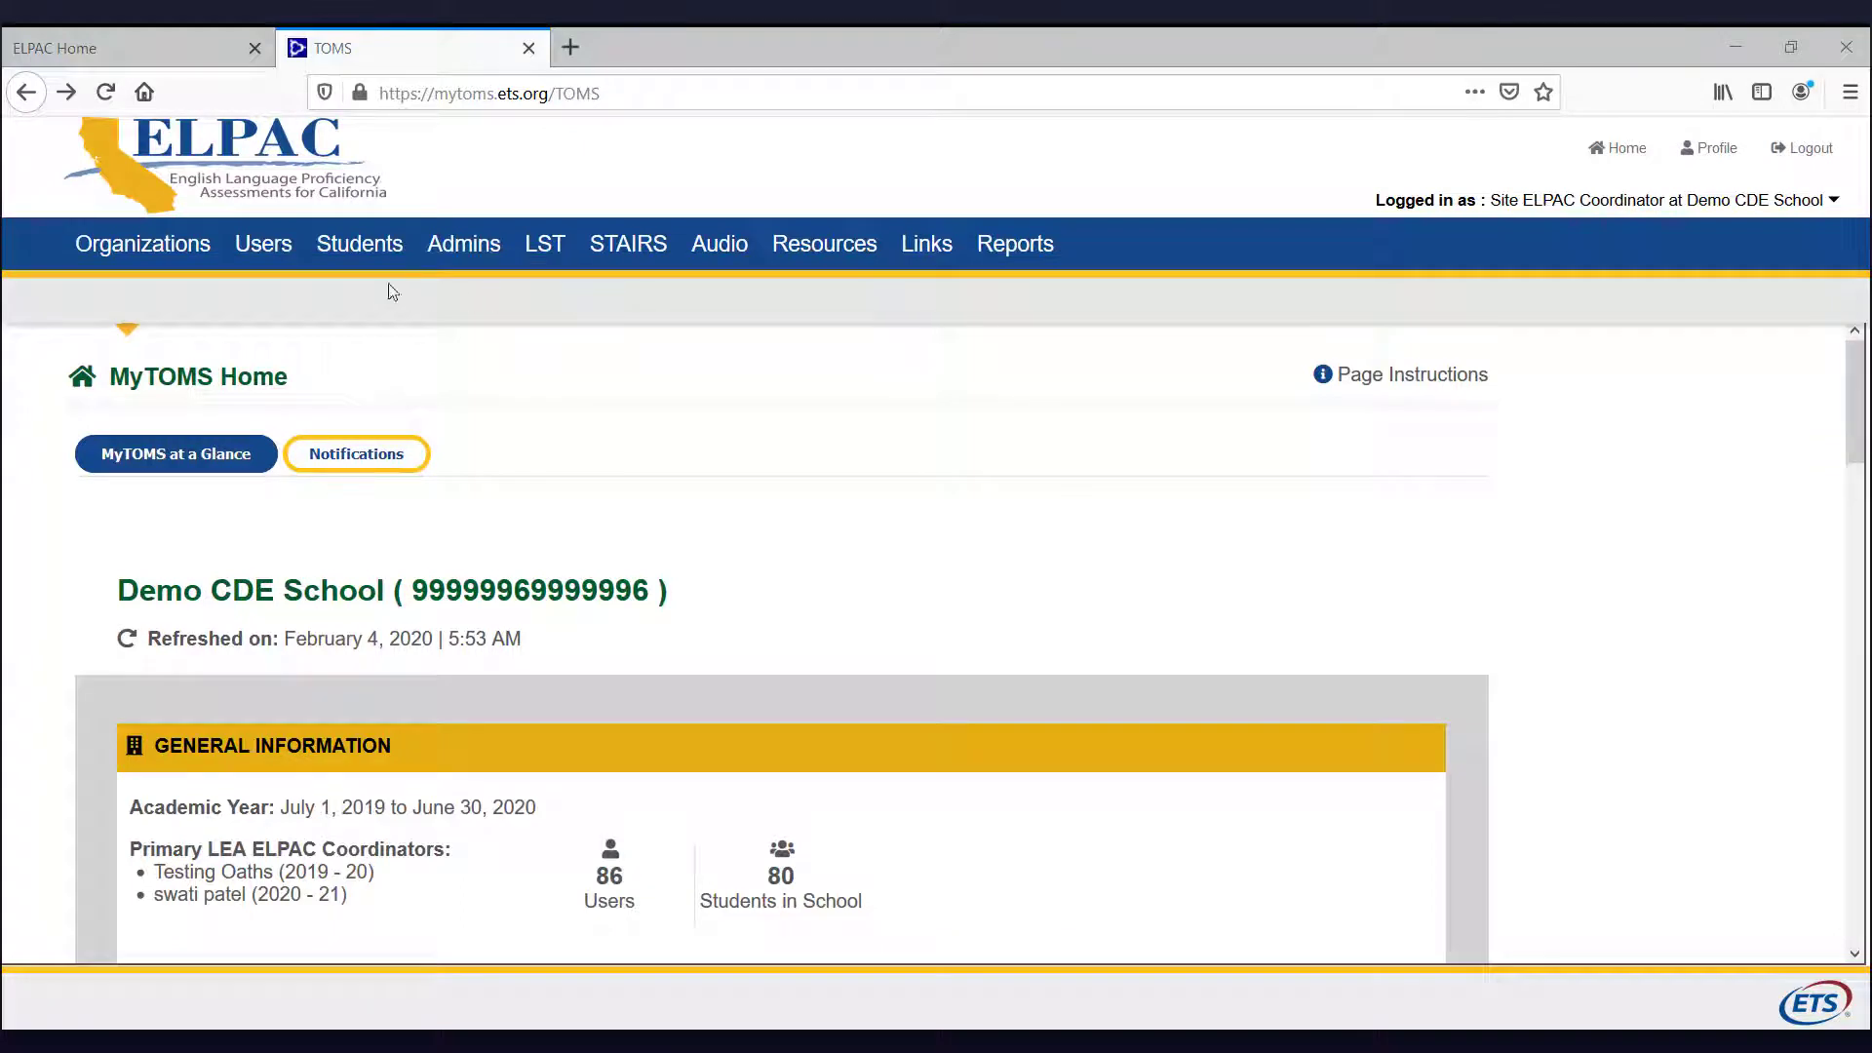
{"action": "left_click", "coordinate": [360, 250]}
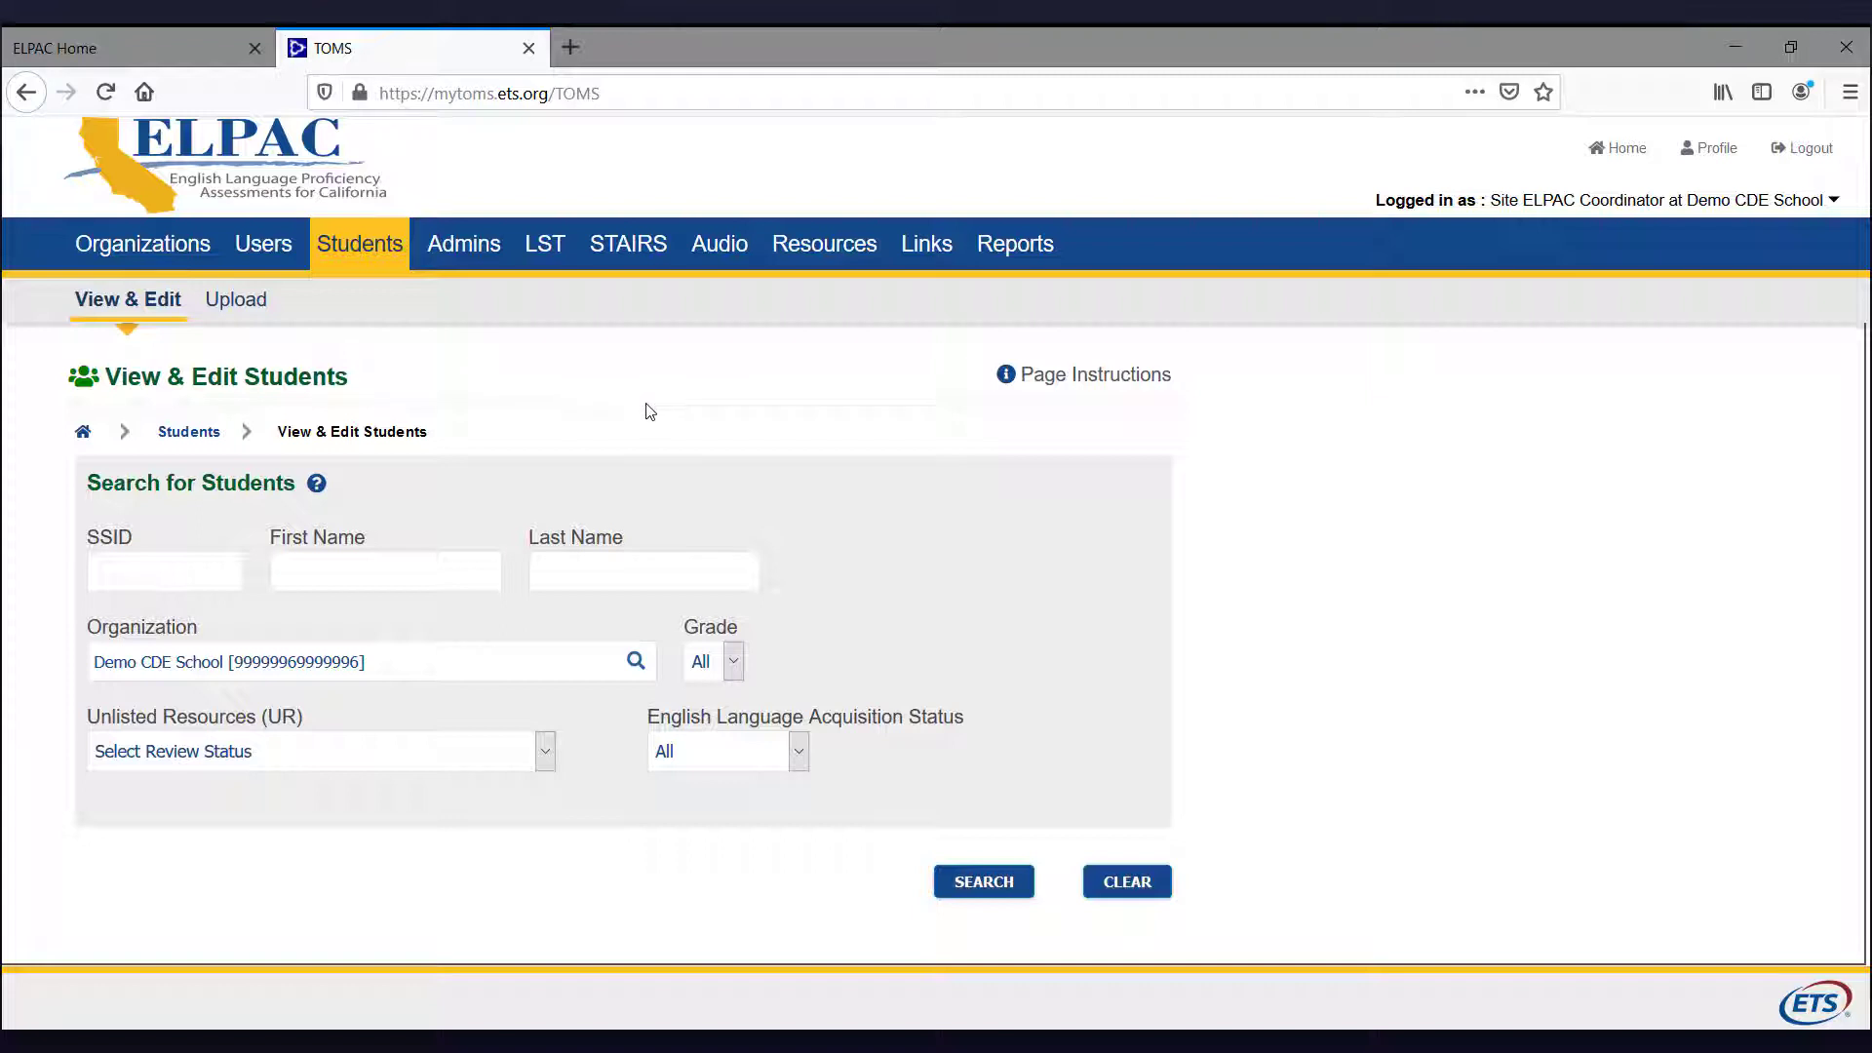
Step: Search Demo CDE School's students and view the TAN100, FAN100 profile from row 2
{"action": "left_click", "coordinate": [362, 543]}
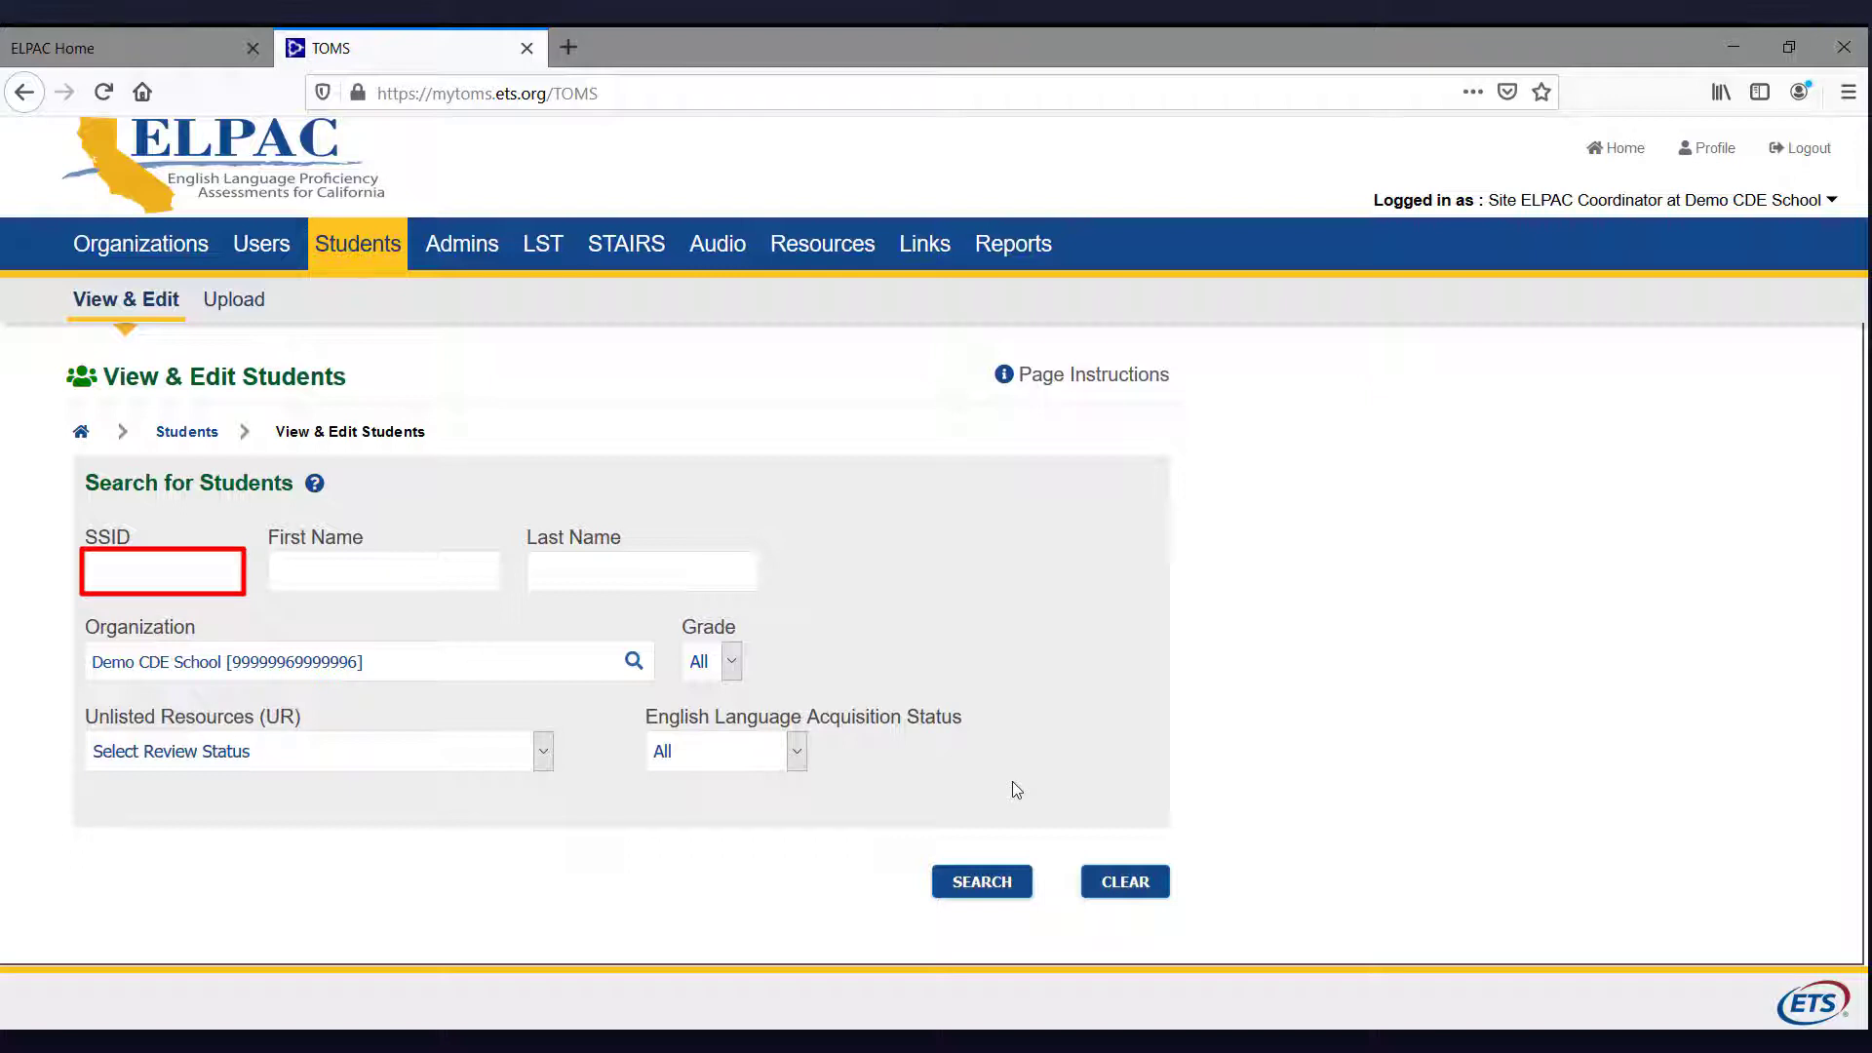
{"action": "left_click", "coordinate": [982, 881]}
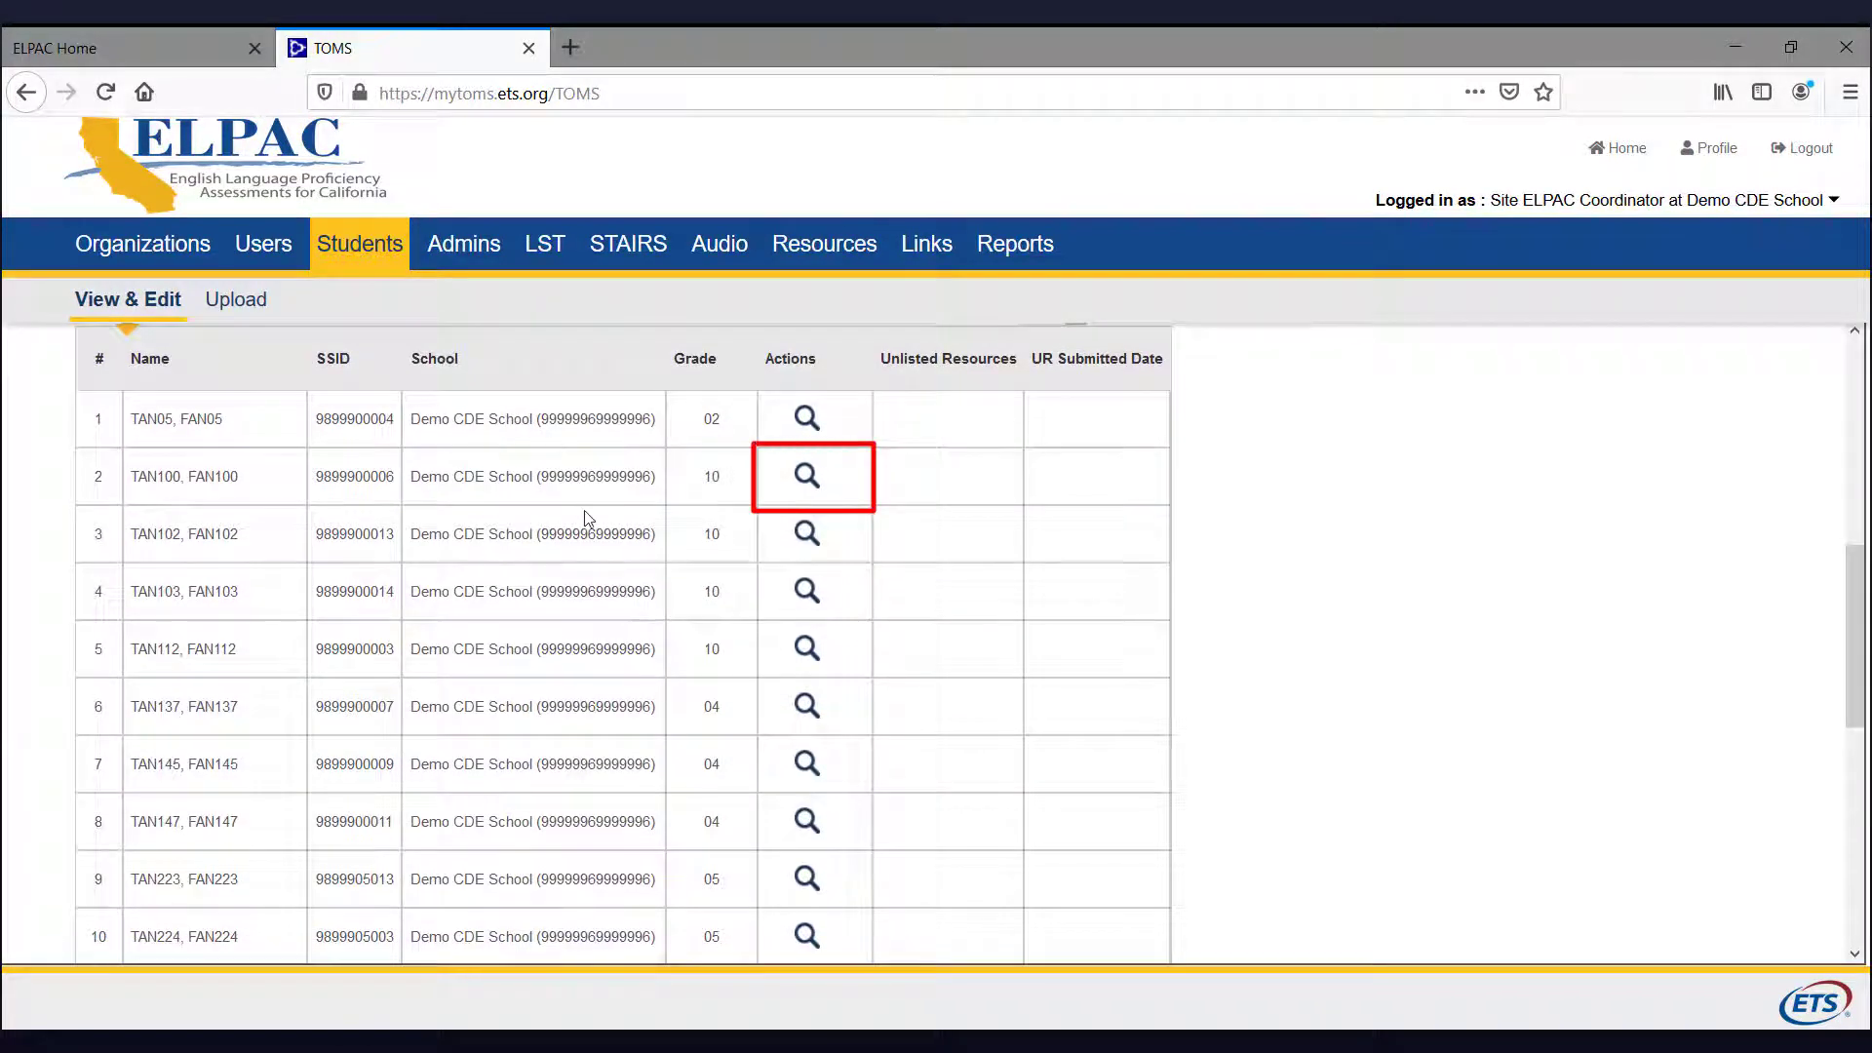
{"action": "left_click", "coordinate": [806, 477]}
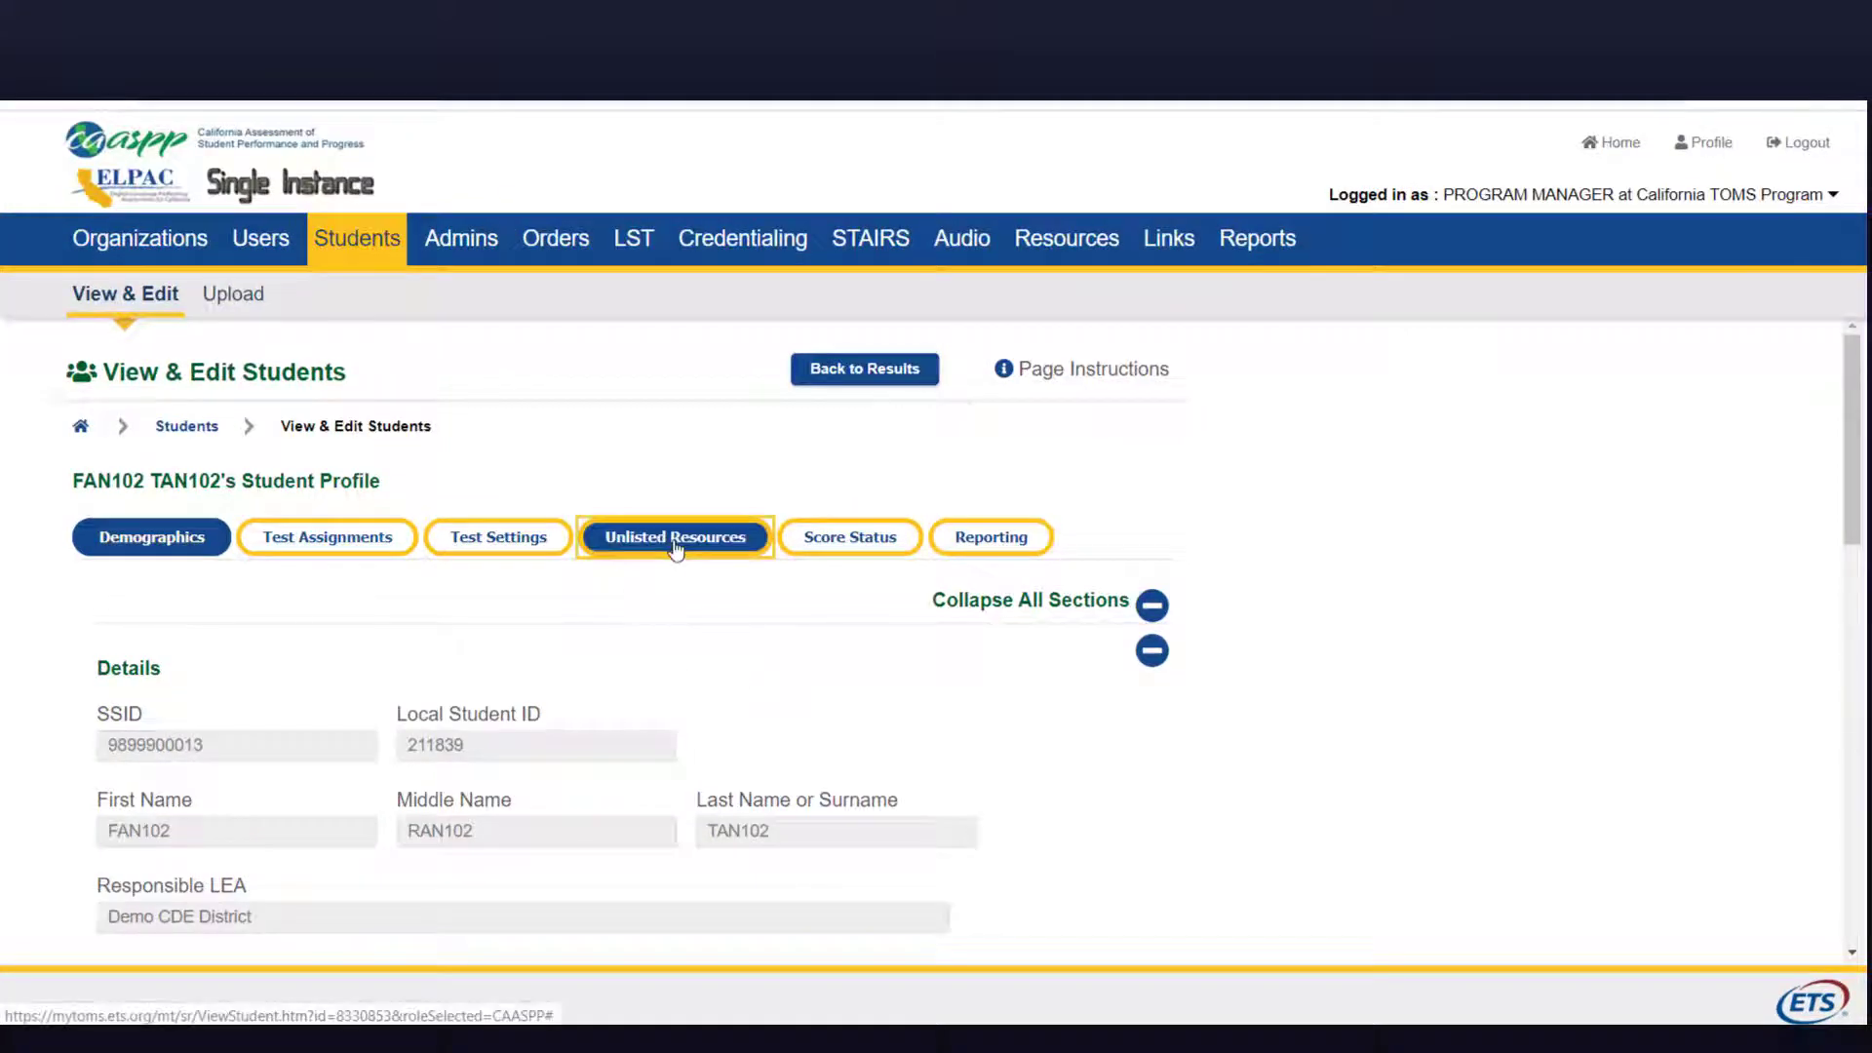
Step: Show the Unlisted Resources tab and scroll to Case ID 8's Science (CAST) resources table
{"action": "left_click", "coordinate": [675, 552]}
{"action": "scroll", "coordinate": [679, 604], "scroll_direction": "down", "scroll_amount": 2}
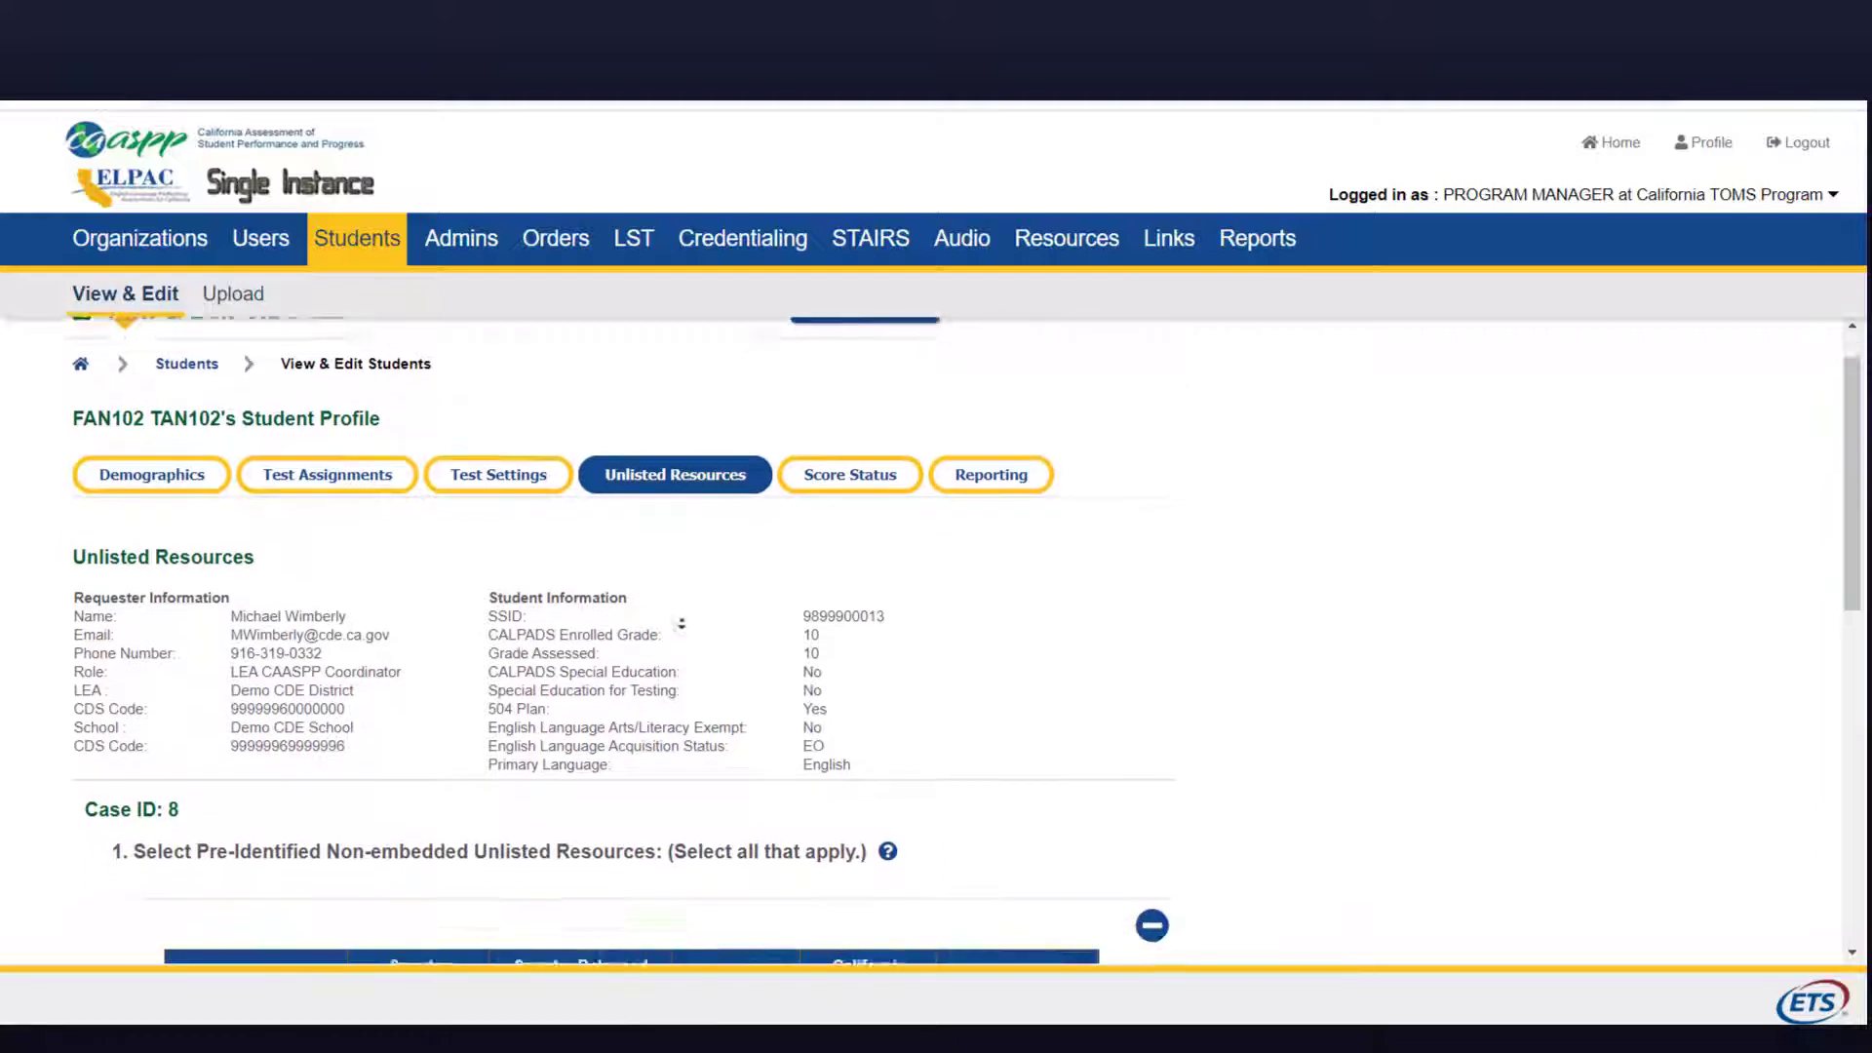
{"action": "scroll", "coordinate": [682, 625], "scroll_direction": "down", "scroll_amount": 4}
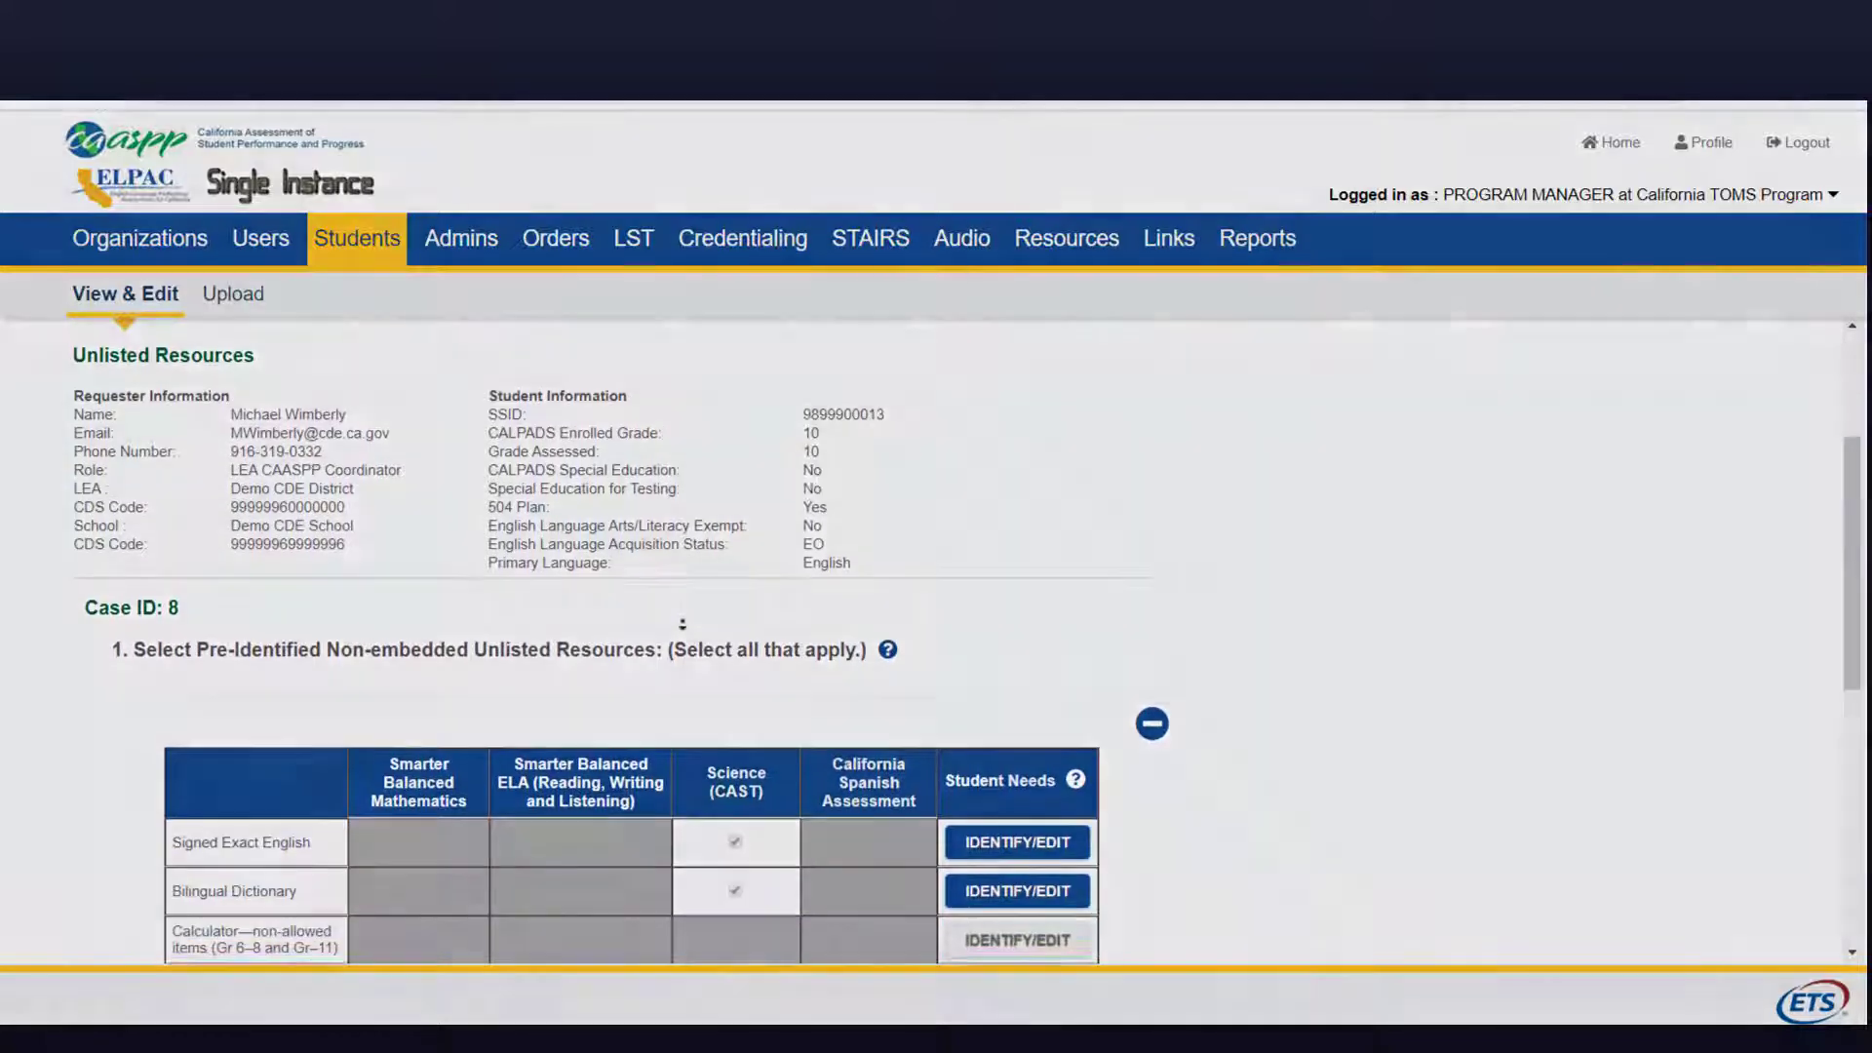
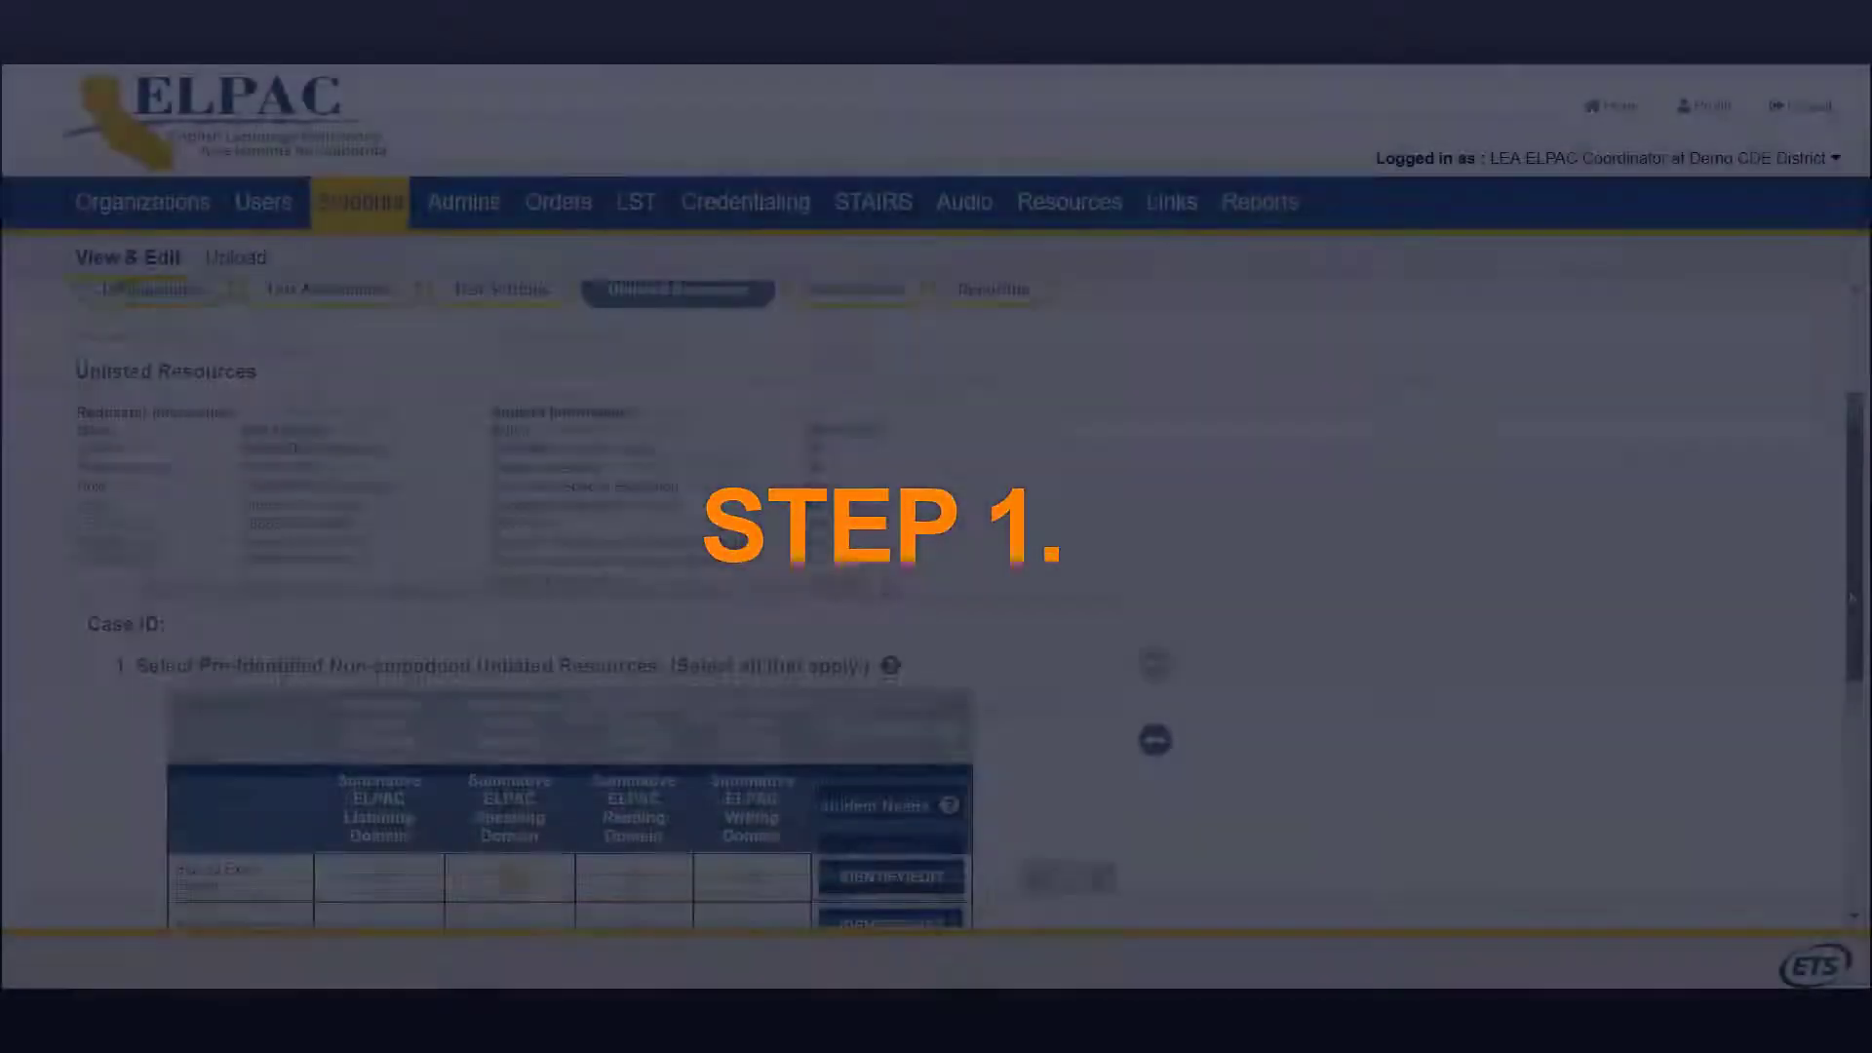
Step: Mark reading-related disability and dyscalculia as student needs for Signed Exact English
{"action": "left_click_drag", "start_coordinate": [1853, 600], "coordinate": [1847, 753]}
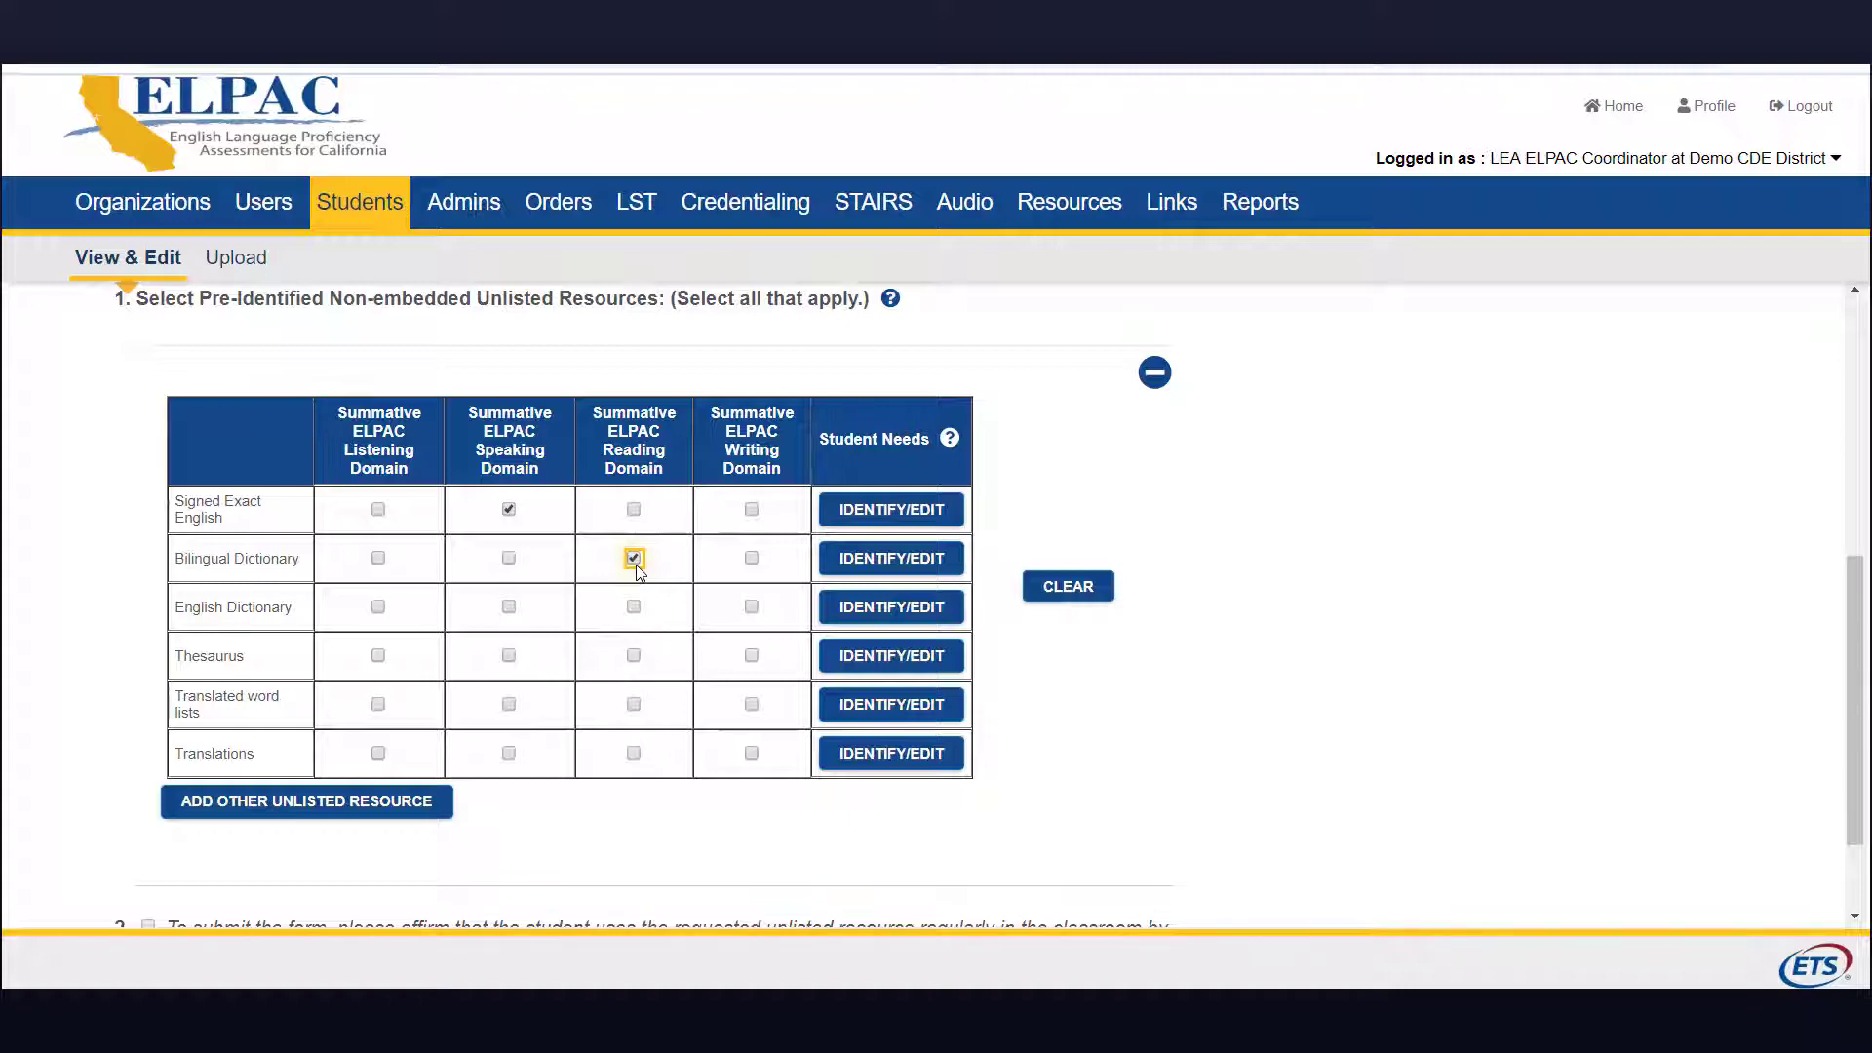
{"action": "left_click", "coordinate": [922, 515]}
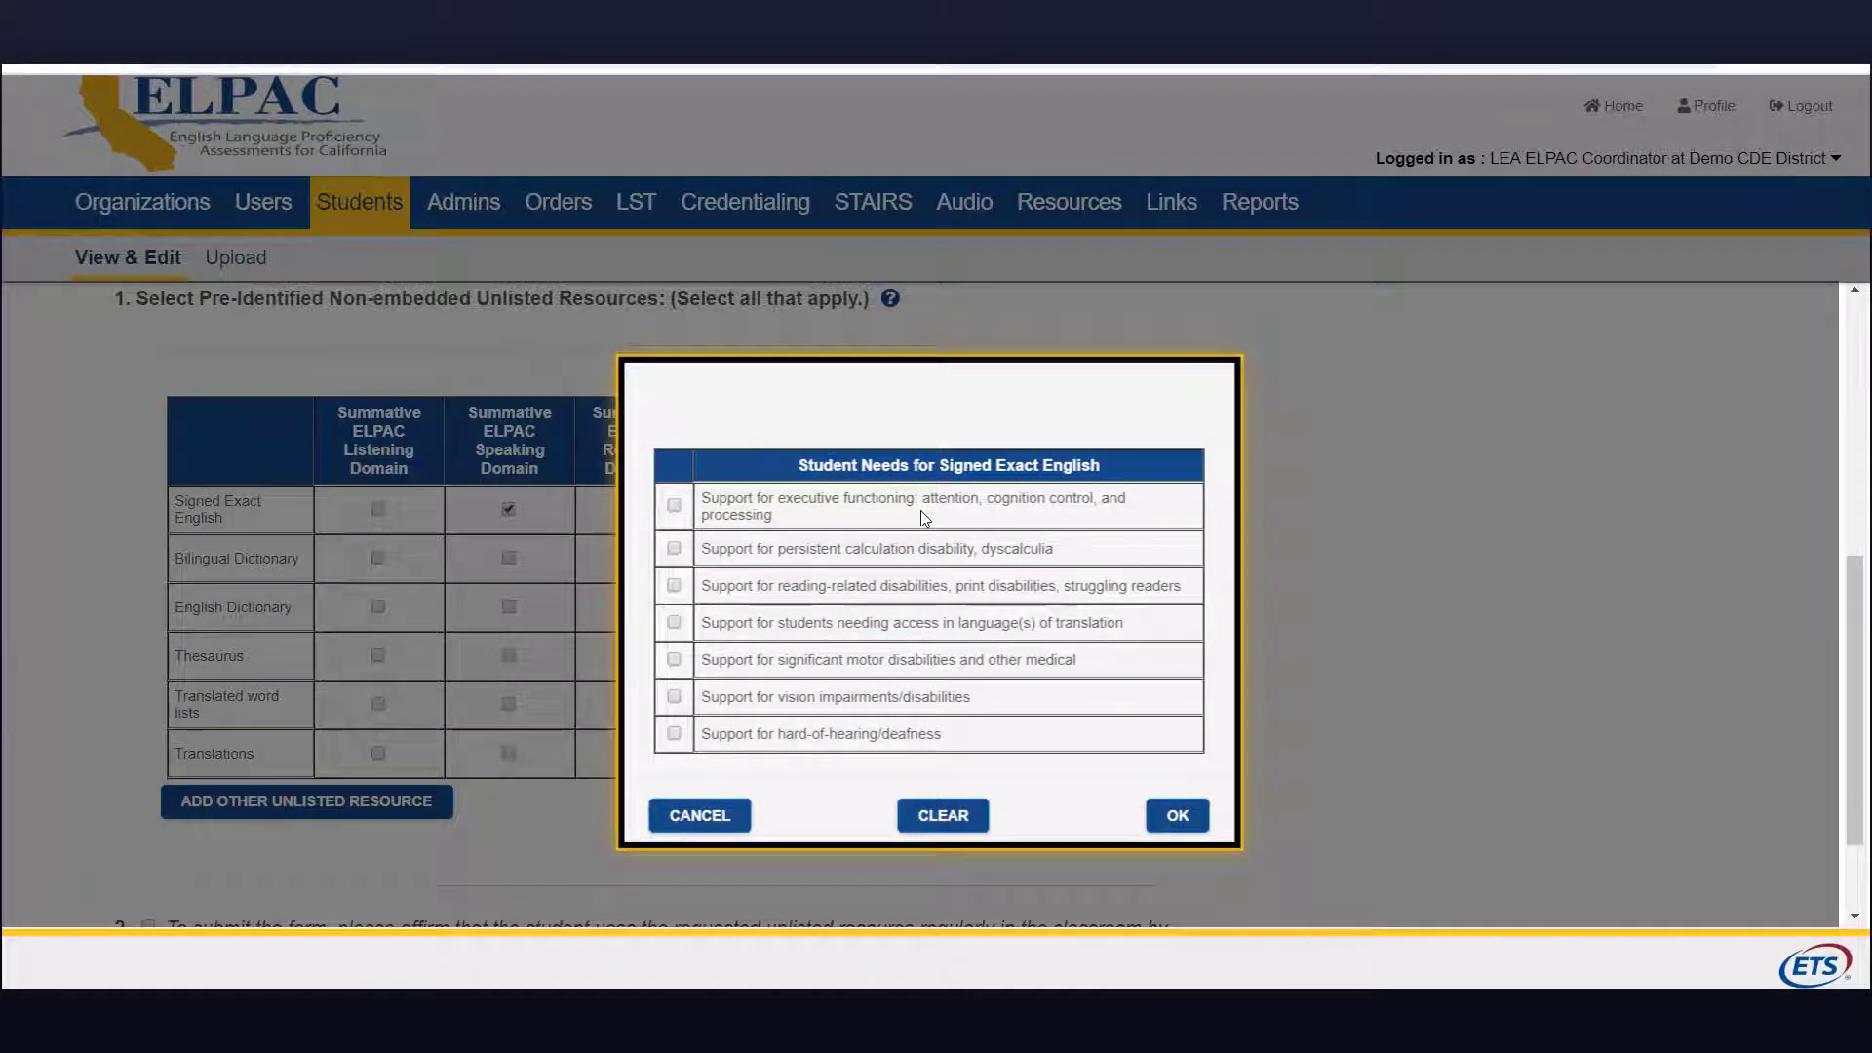
{"action": "left_click", "coordinate": [673, 586]}
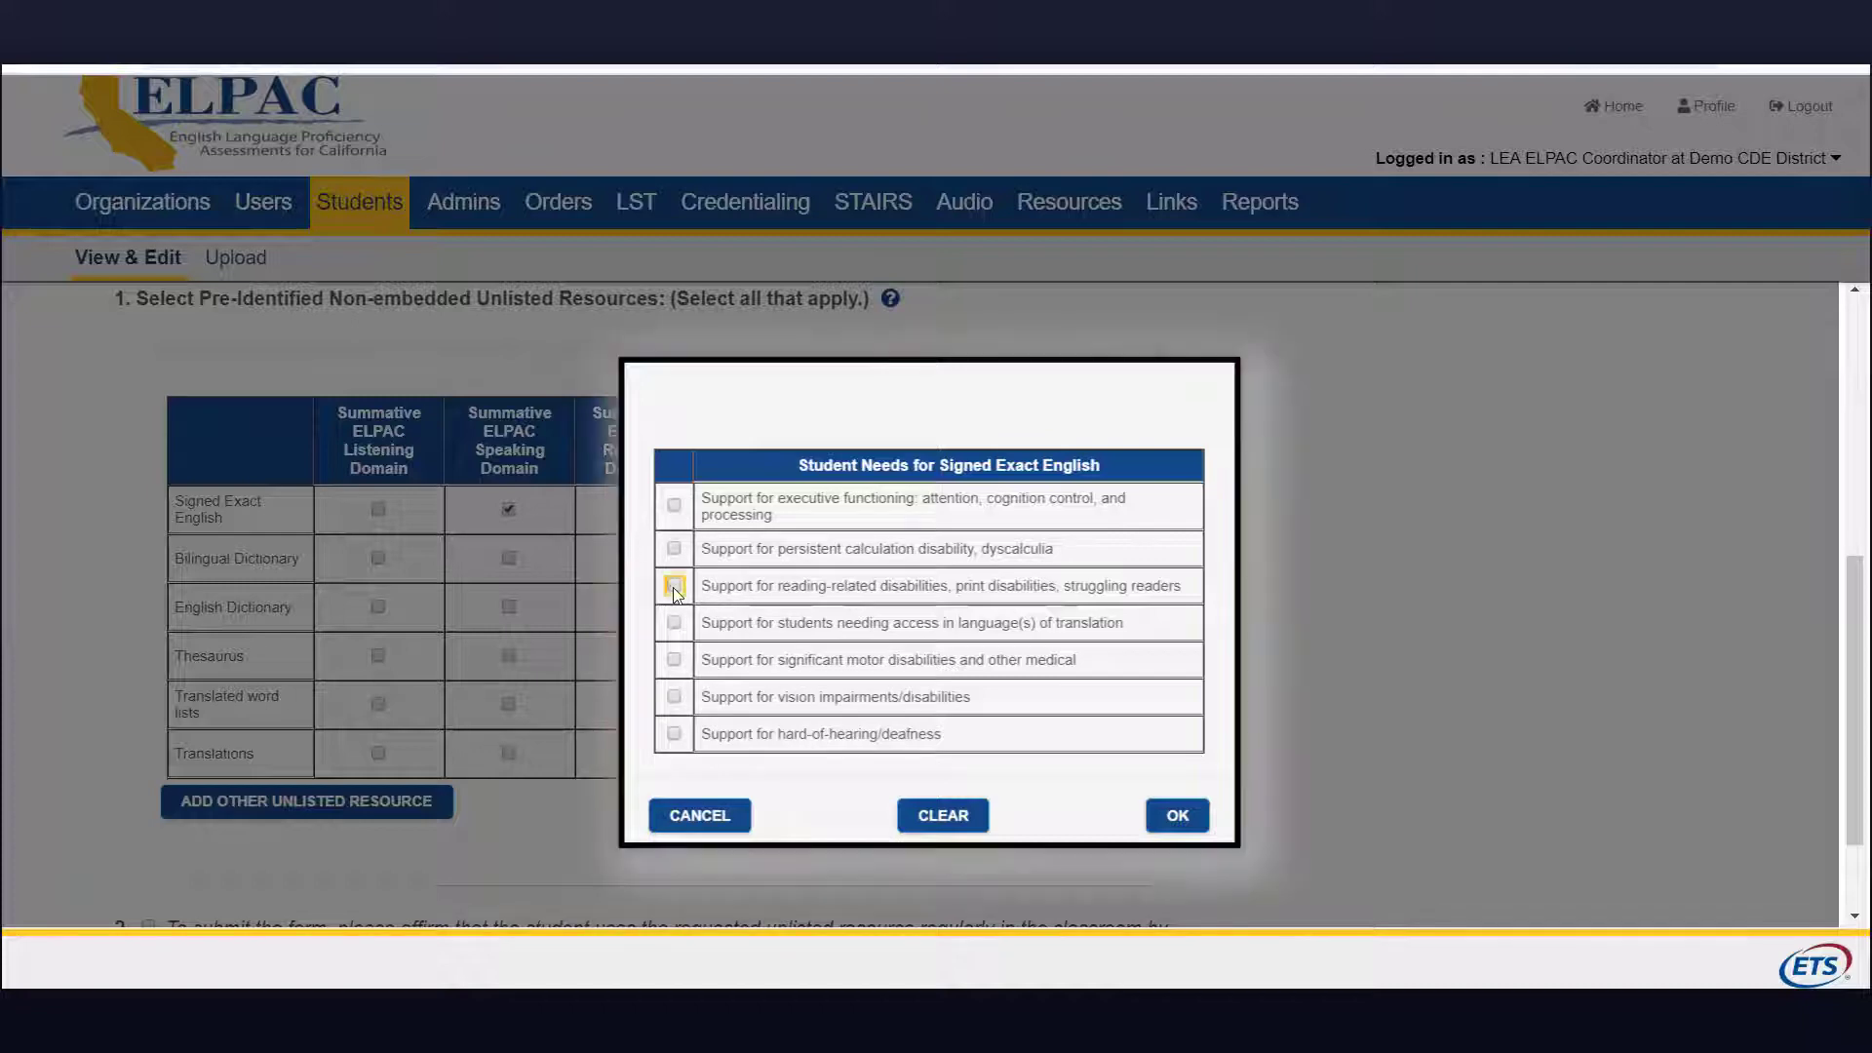
{"action": "left_click", "coordinate": [674, 549]}
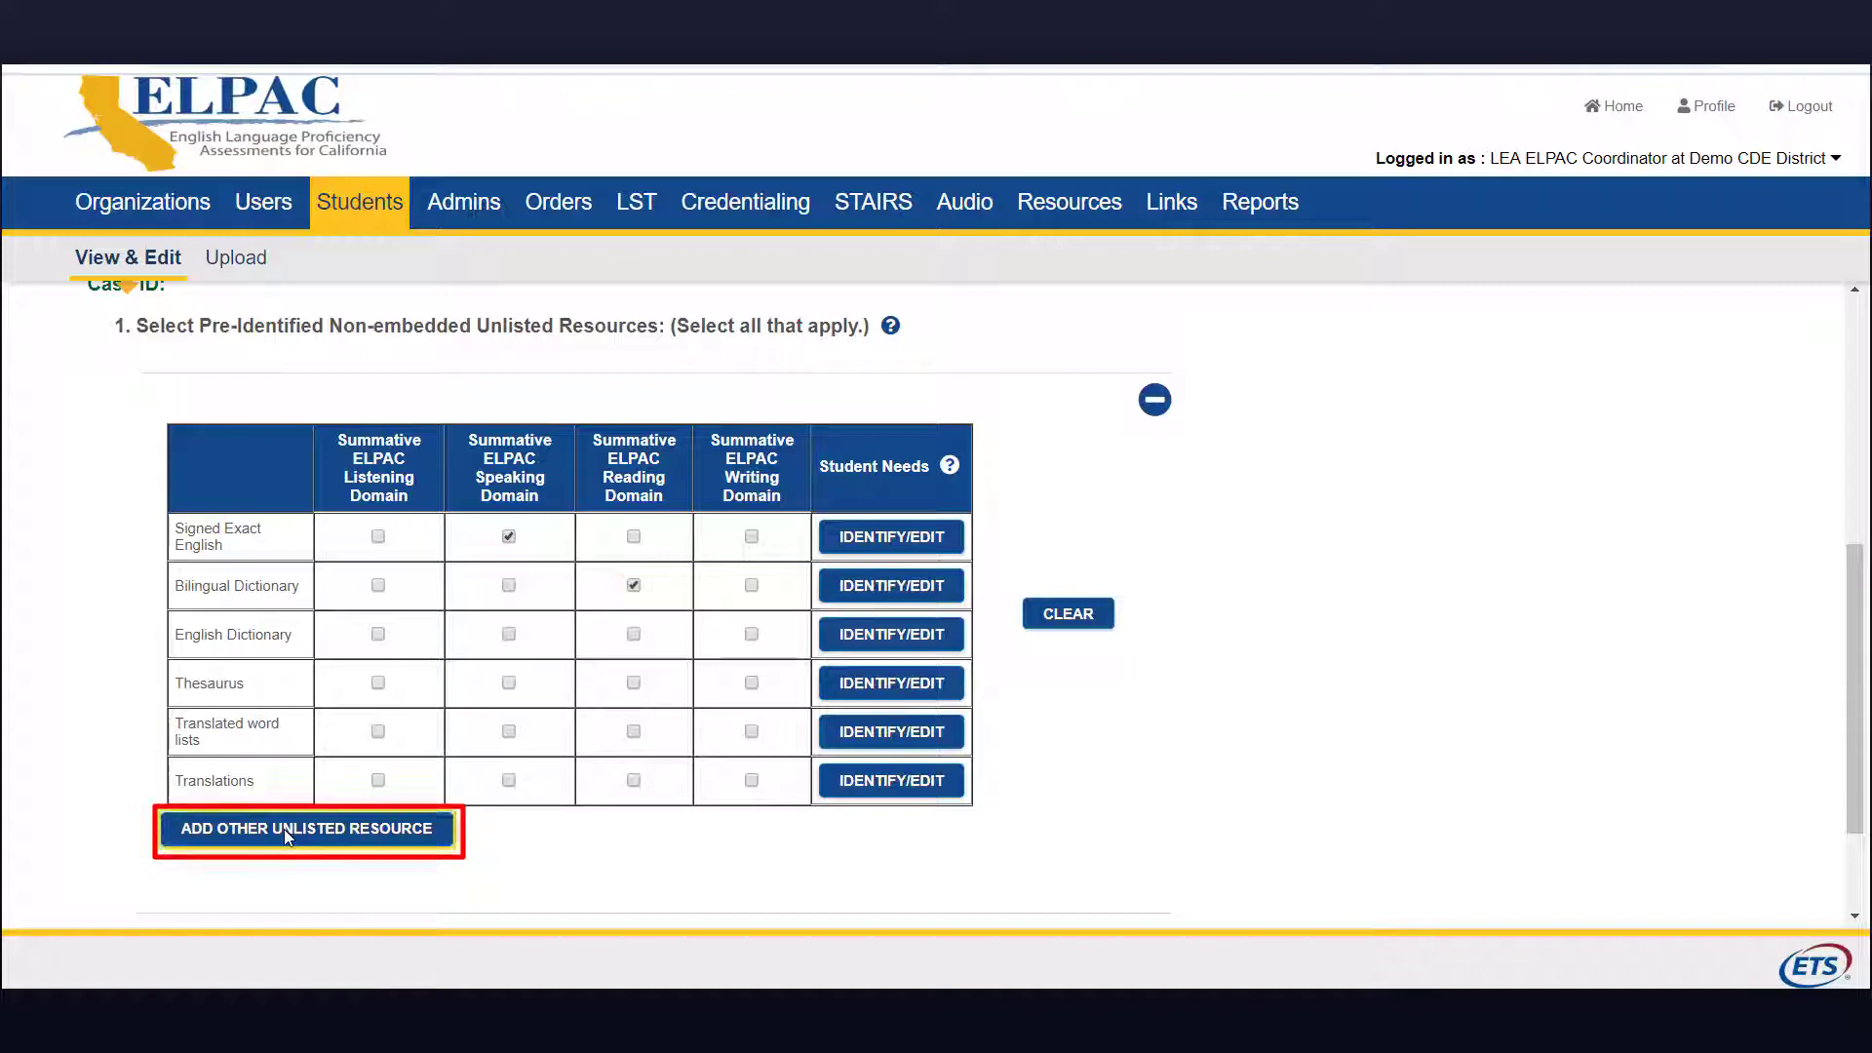
Step: Add an unlisted resource for the Reading Domain, marking reading-related disability and language-translation needs
{"action": "left_click", "coordinate": [284, 828]}
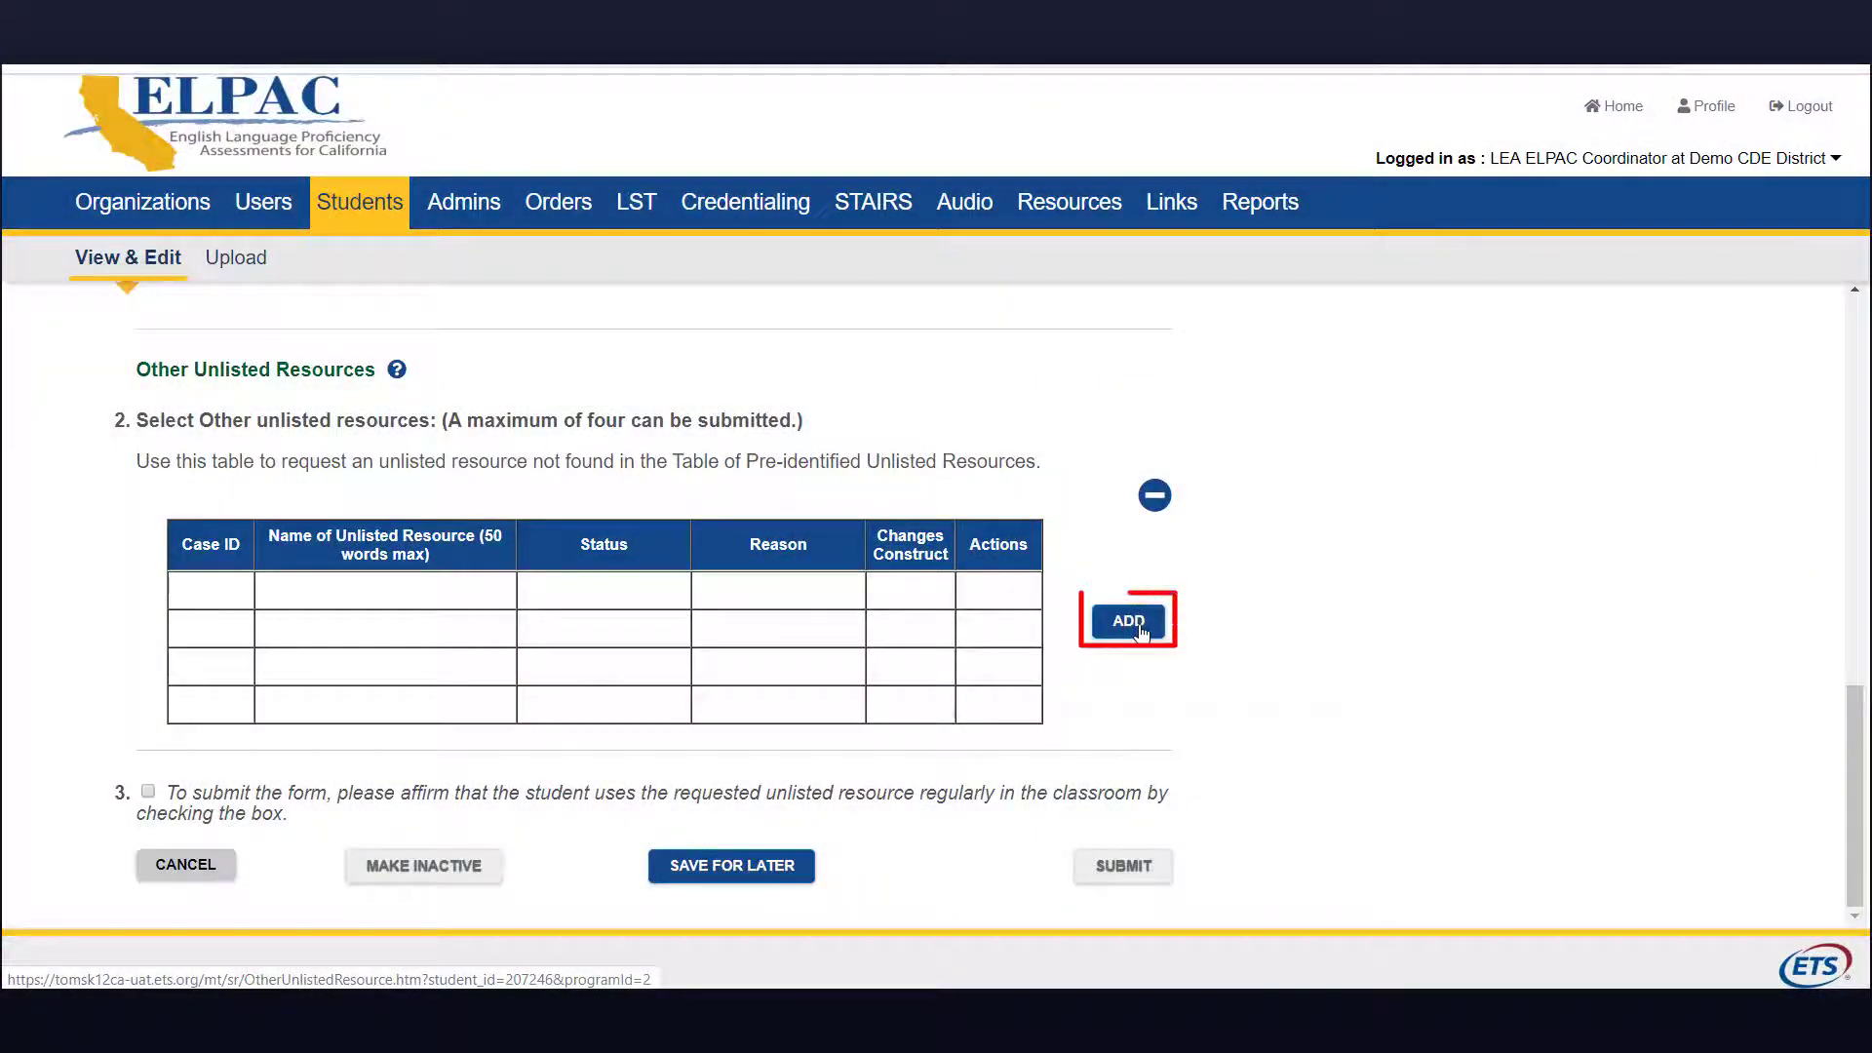
{"action": "left_click", "coordinate": [1131, 624]}
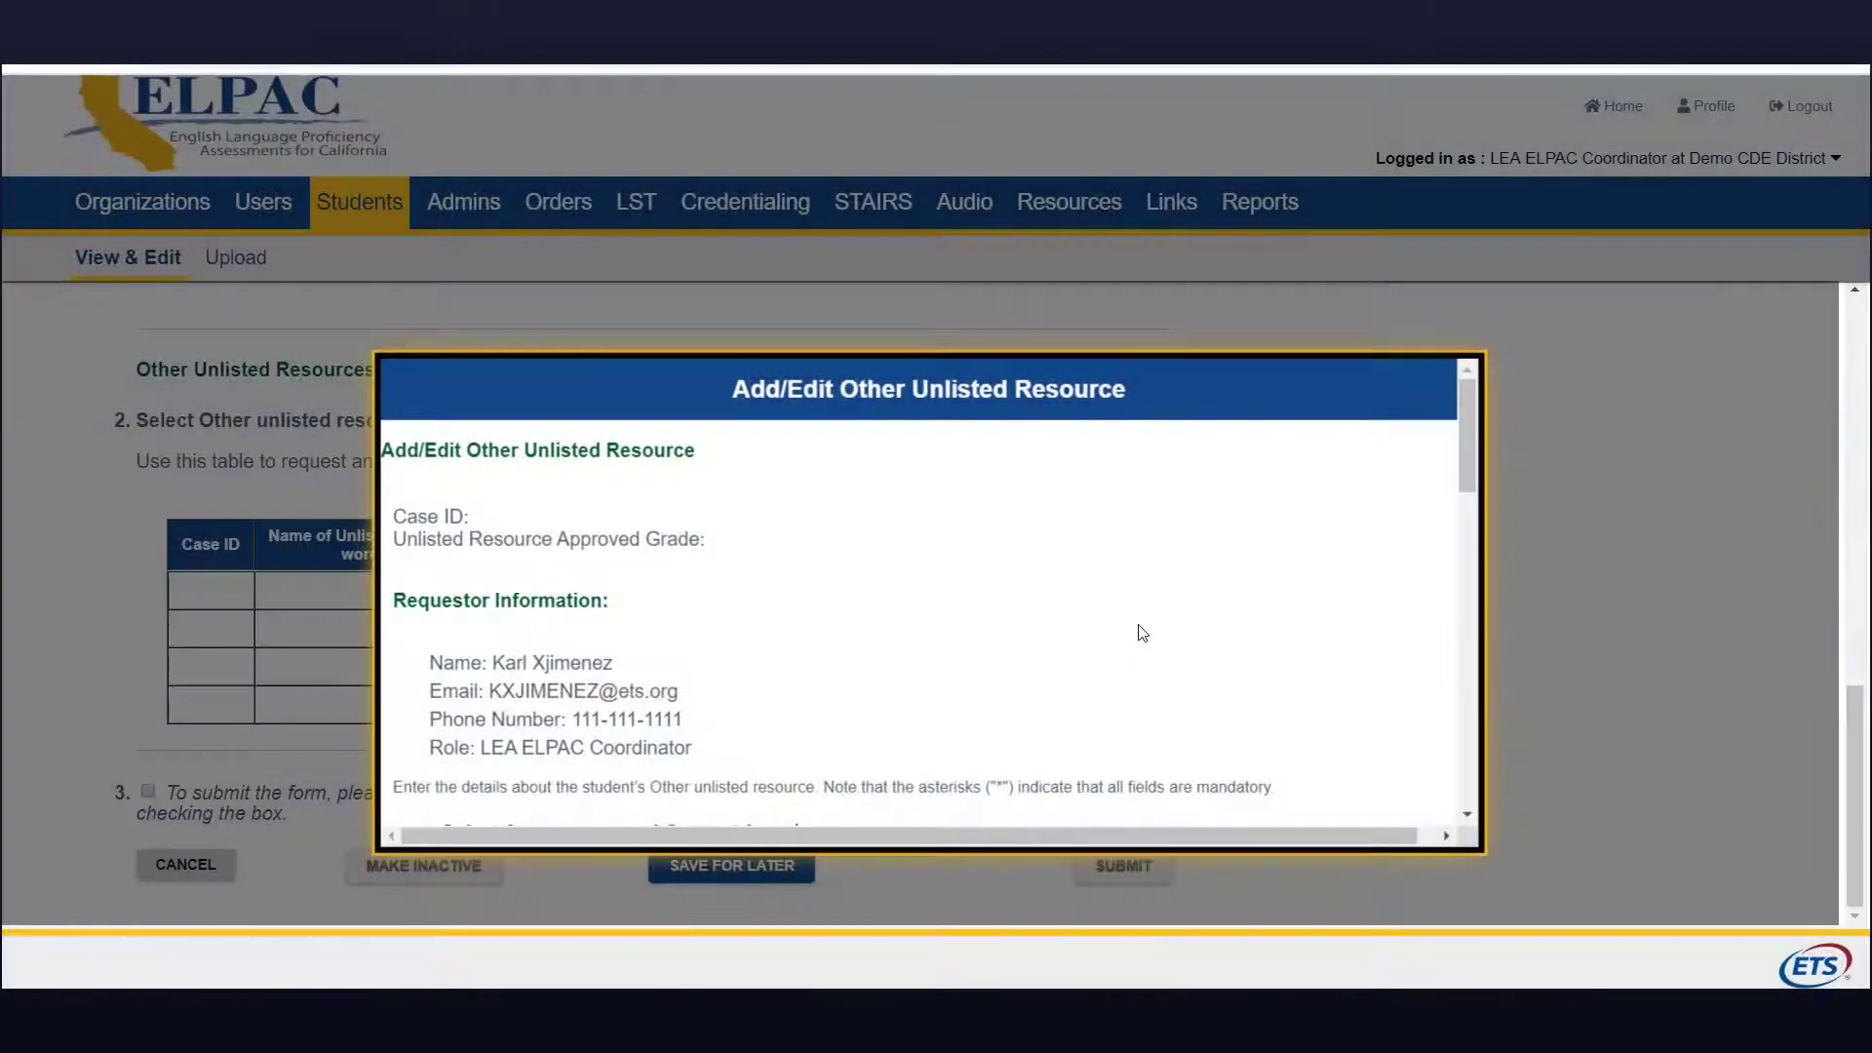
{"action": "scroll", "coordinate": [1137, 656], "scroll_direction": "down", "scroll_amount": 3}
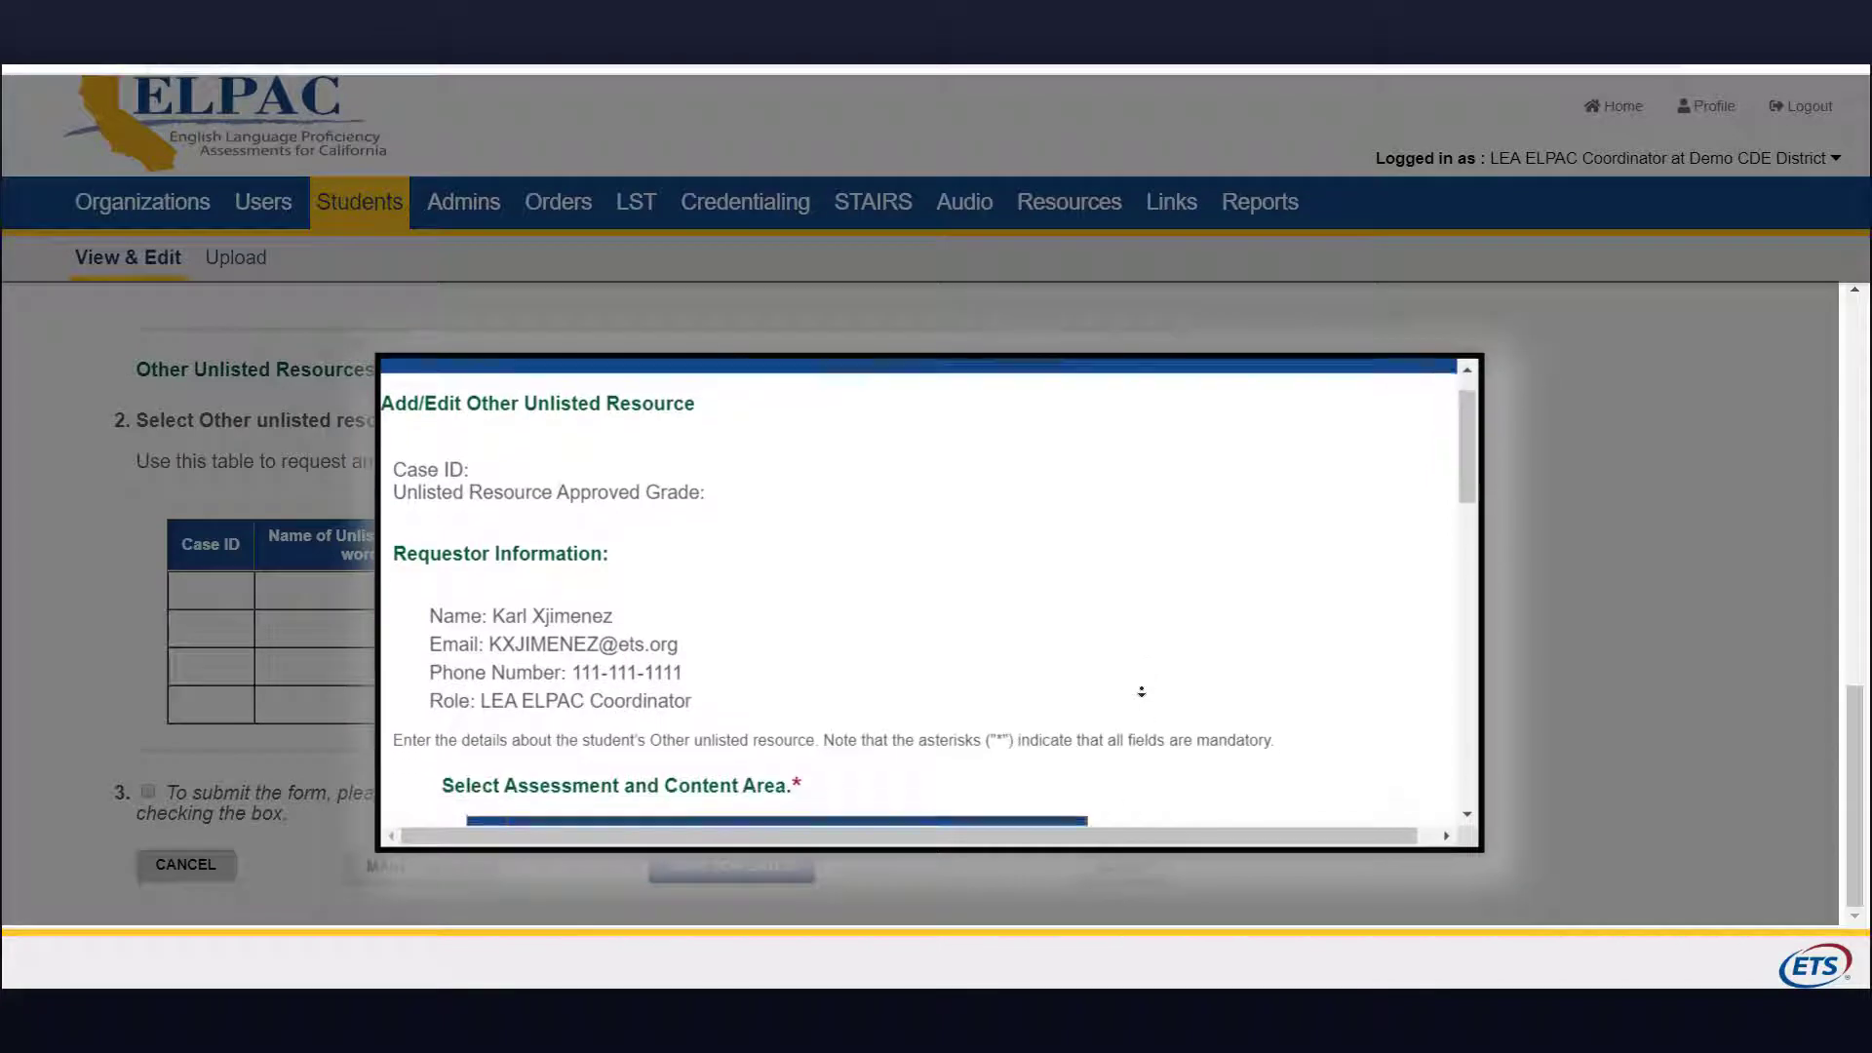
{"action": "scroll", "coordinate": [1140, 691], "scroll_direction": "down", "scroll_amount": 3}
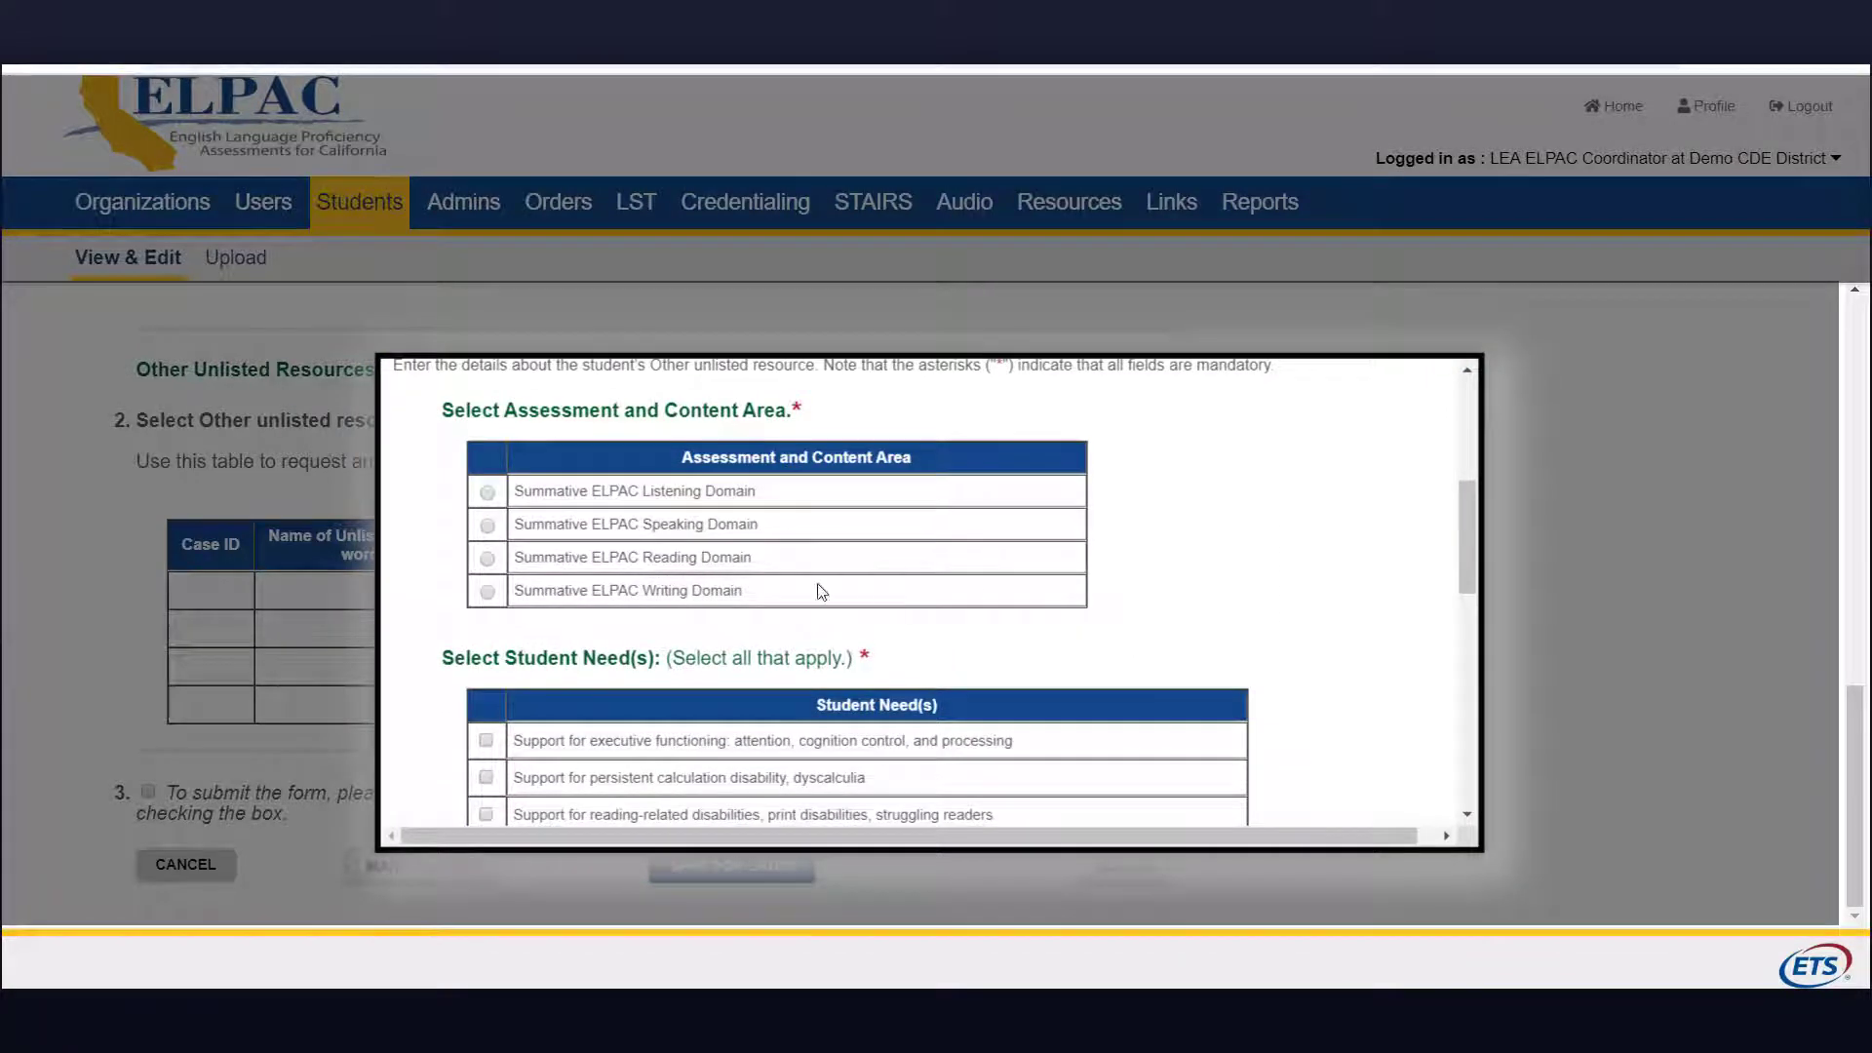
{"action": "left_click", "coordinate": [487, 559]}
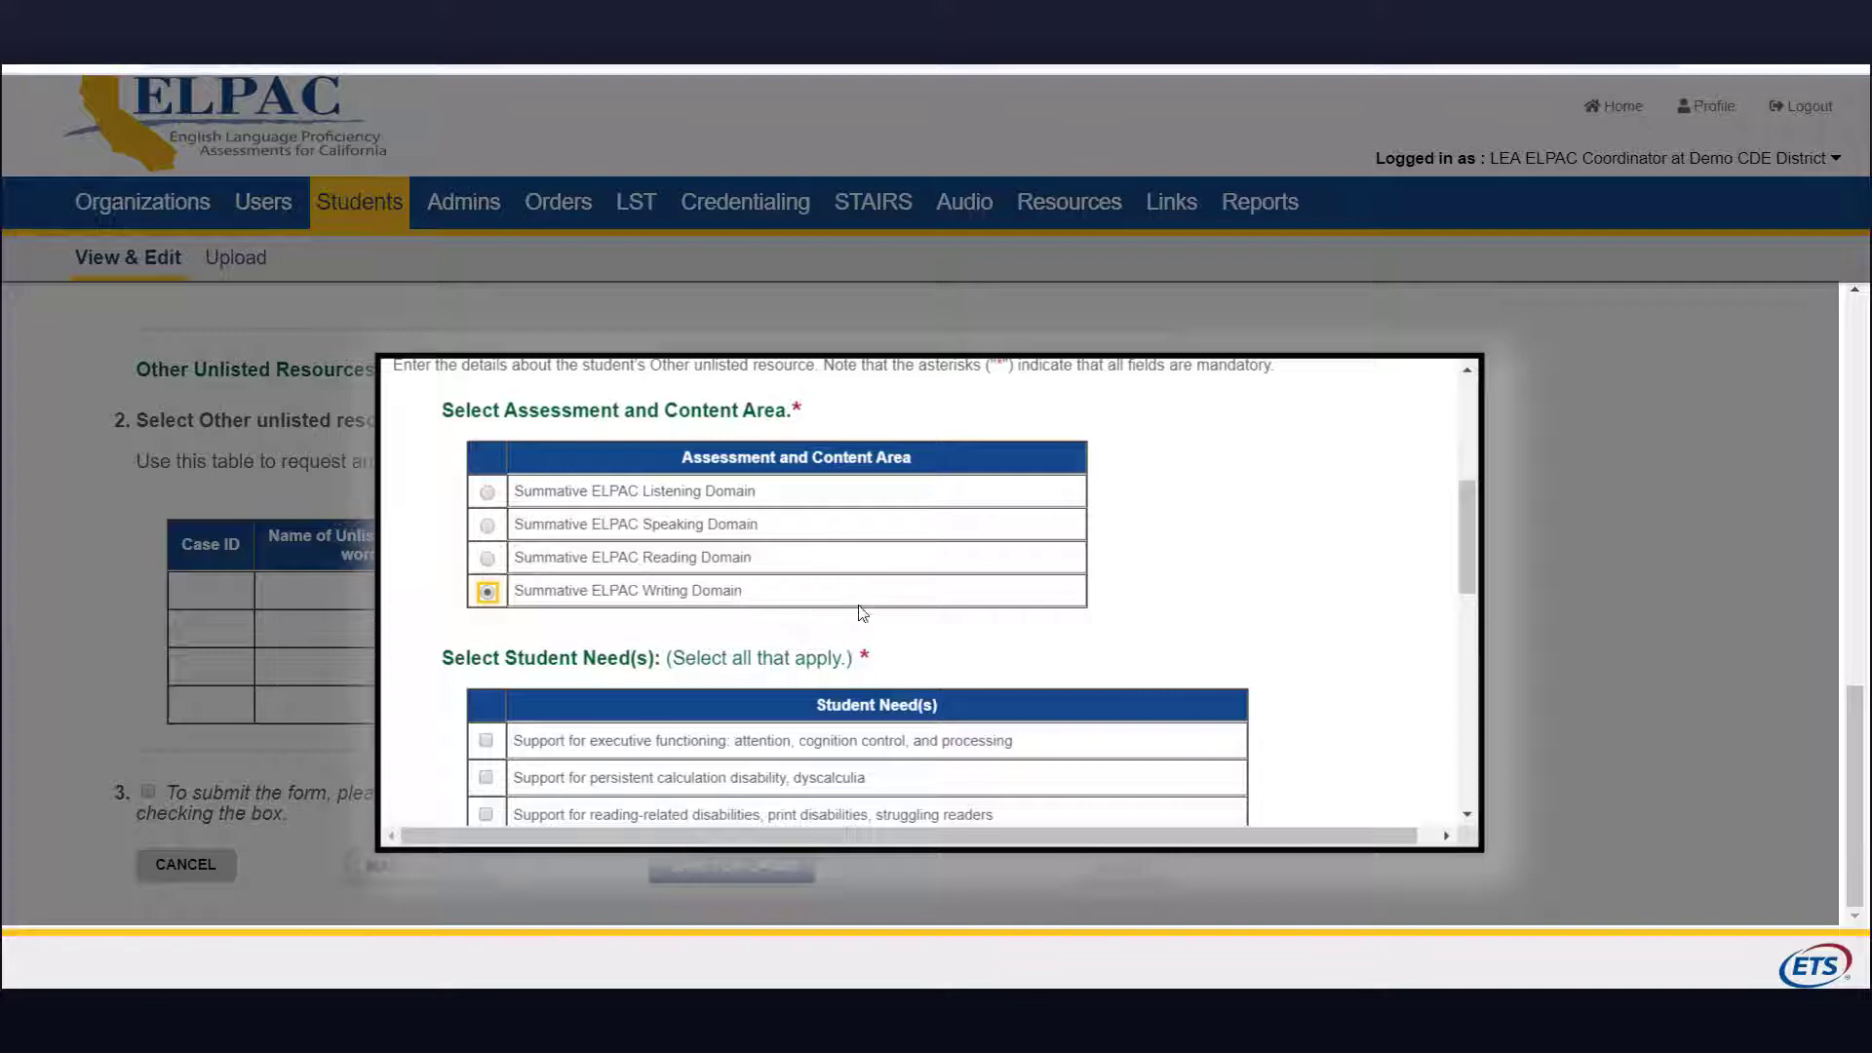
{"action": "middle_click", "coordinate": [1152, 629]}
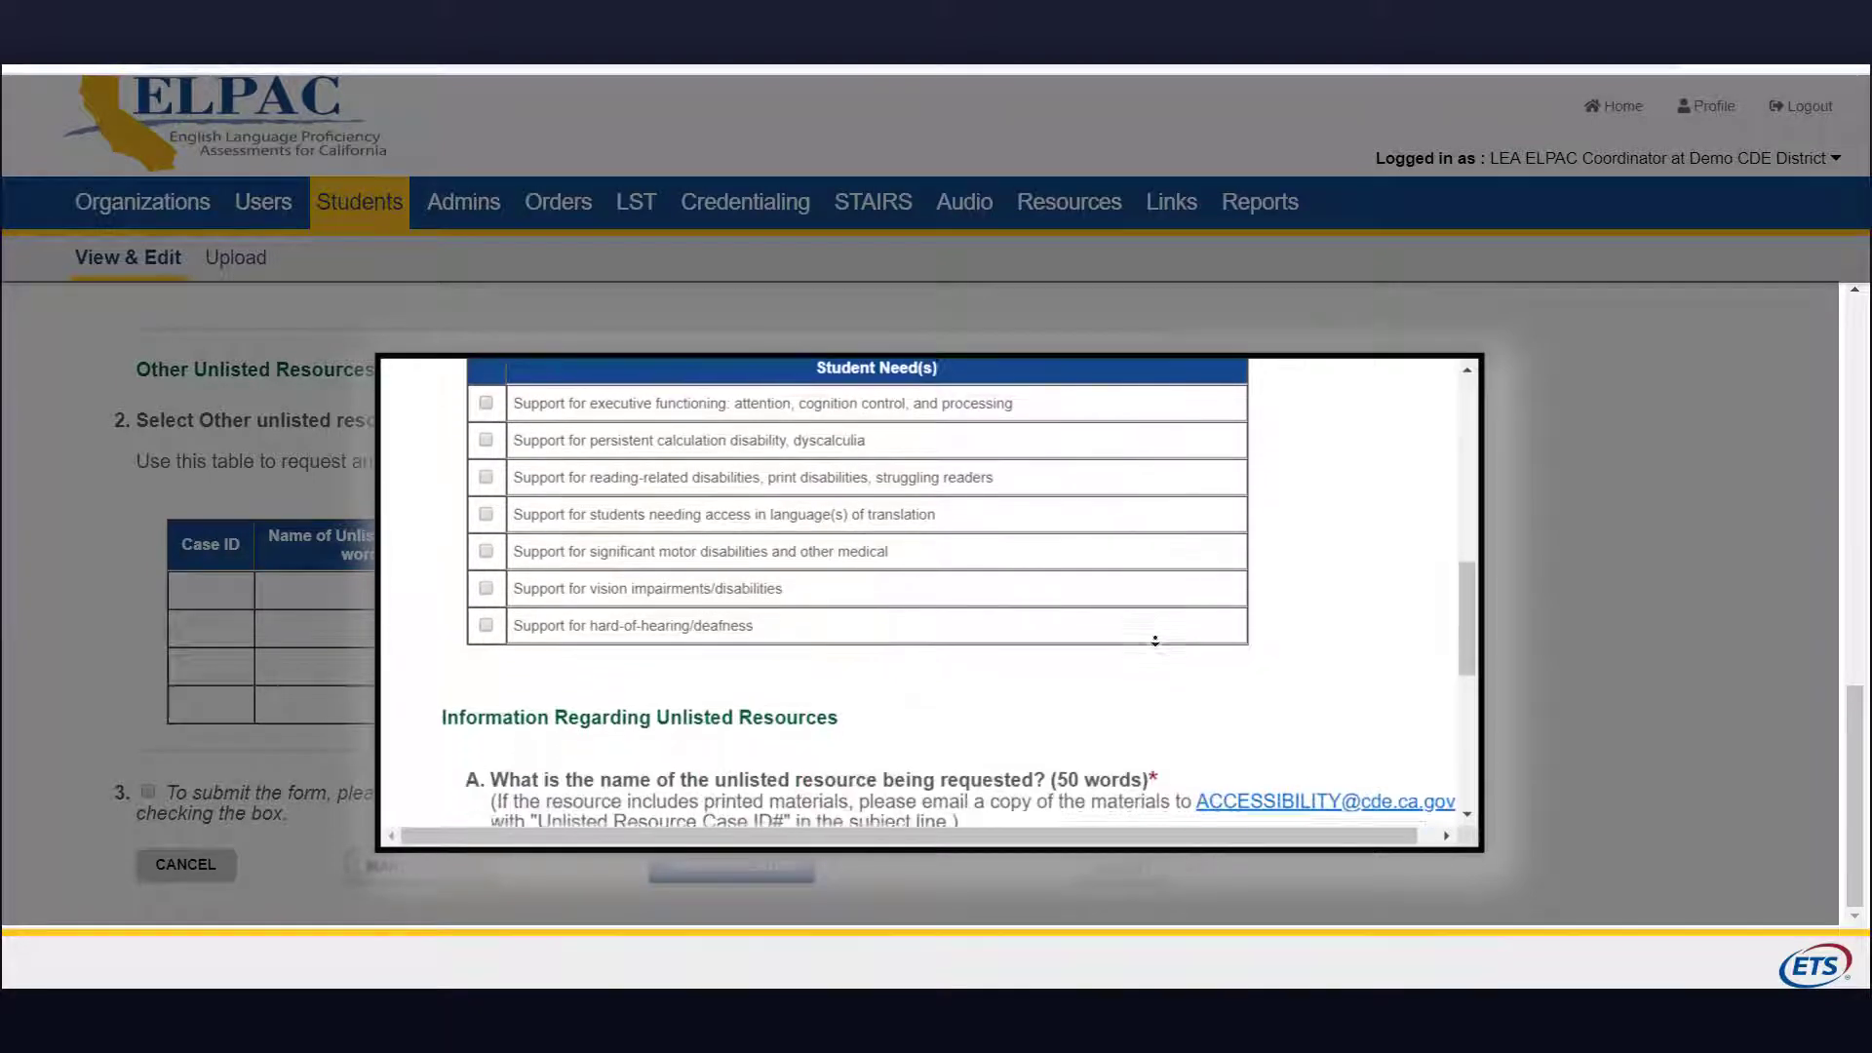
{"action": "left_click", "coordinate": [973, 614]}
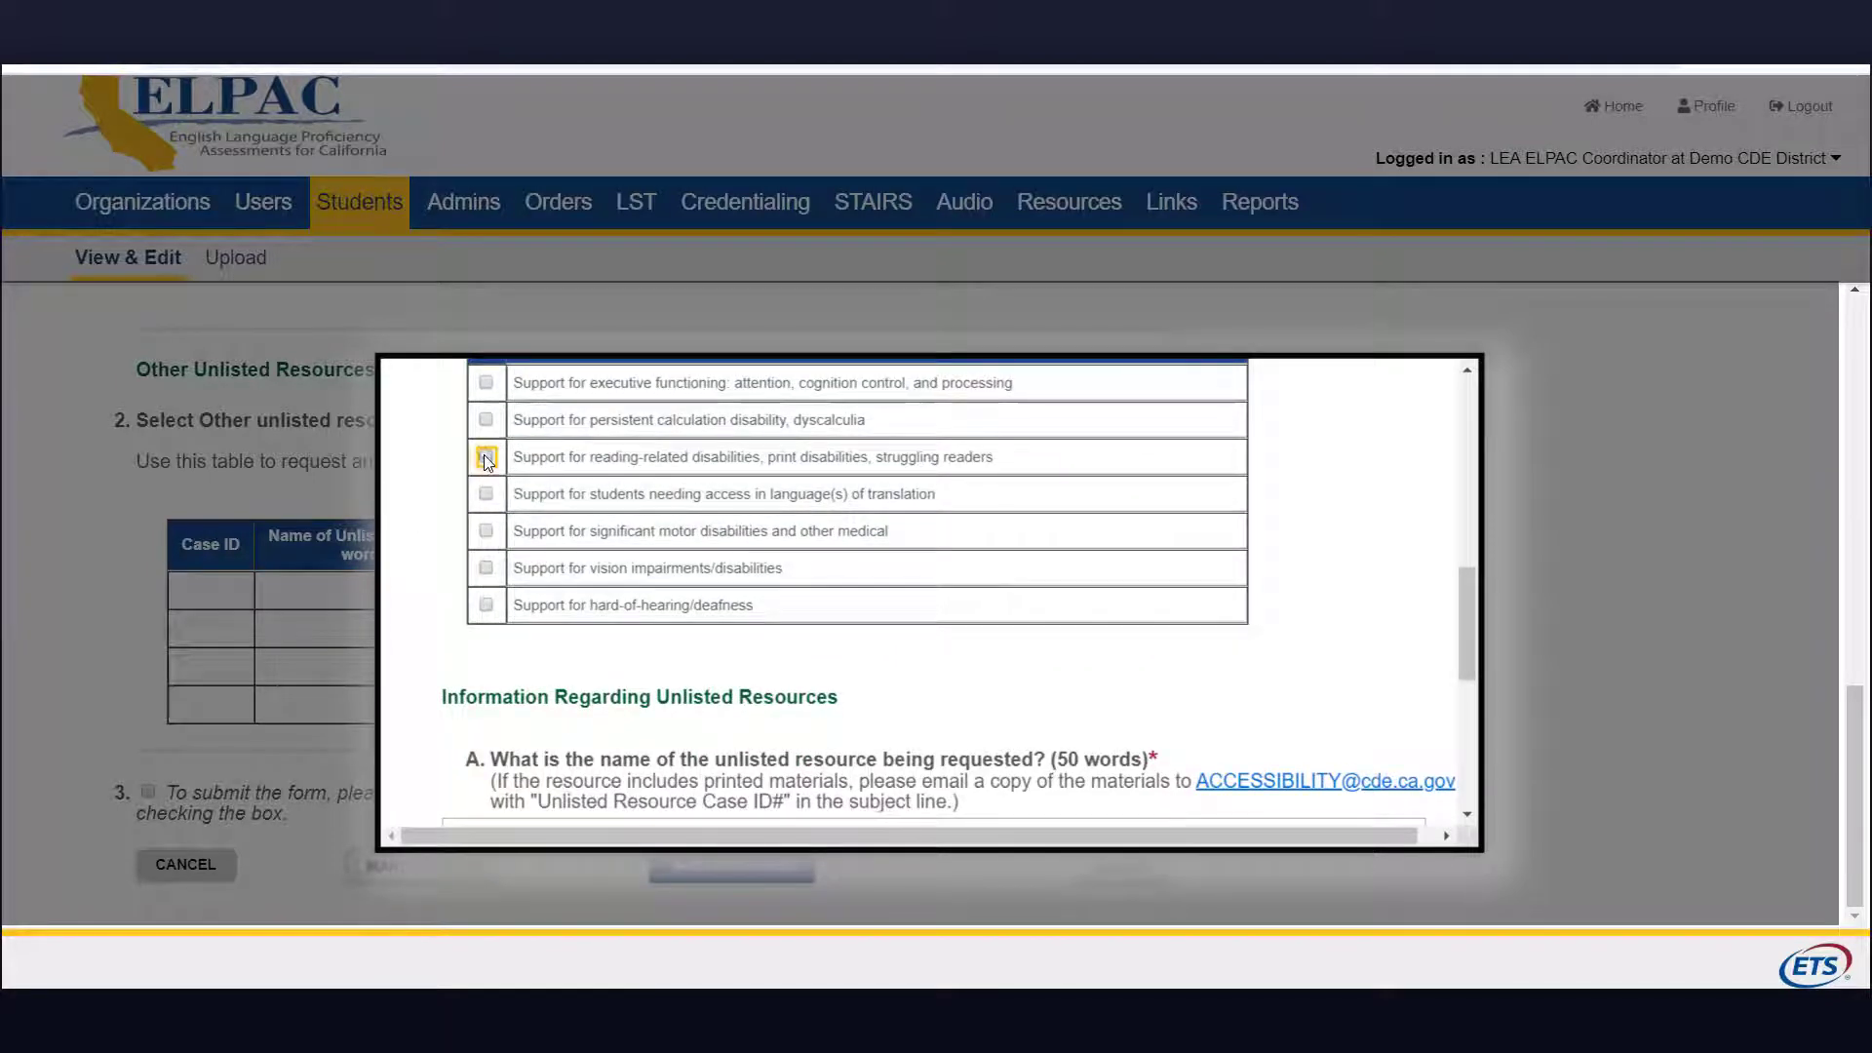
{"action": "left_click", "coordinate": [485, 493]}
{"action": "left_click_drag", "start_coordinate": [1468, 624], "coordinate": [1481, 694]}
{"action": "left_click", "coordinate": [506, 529]}
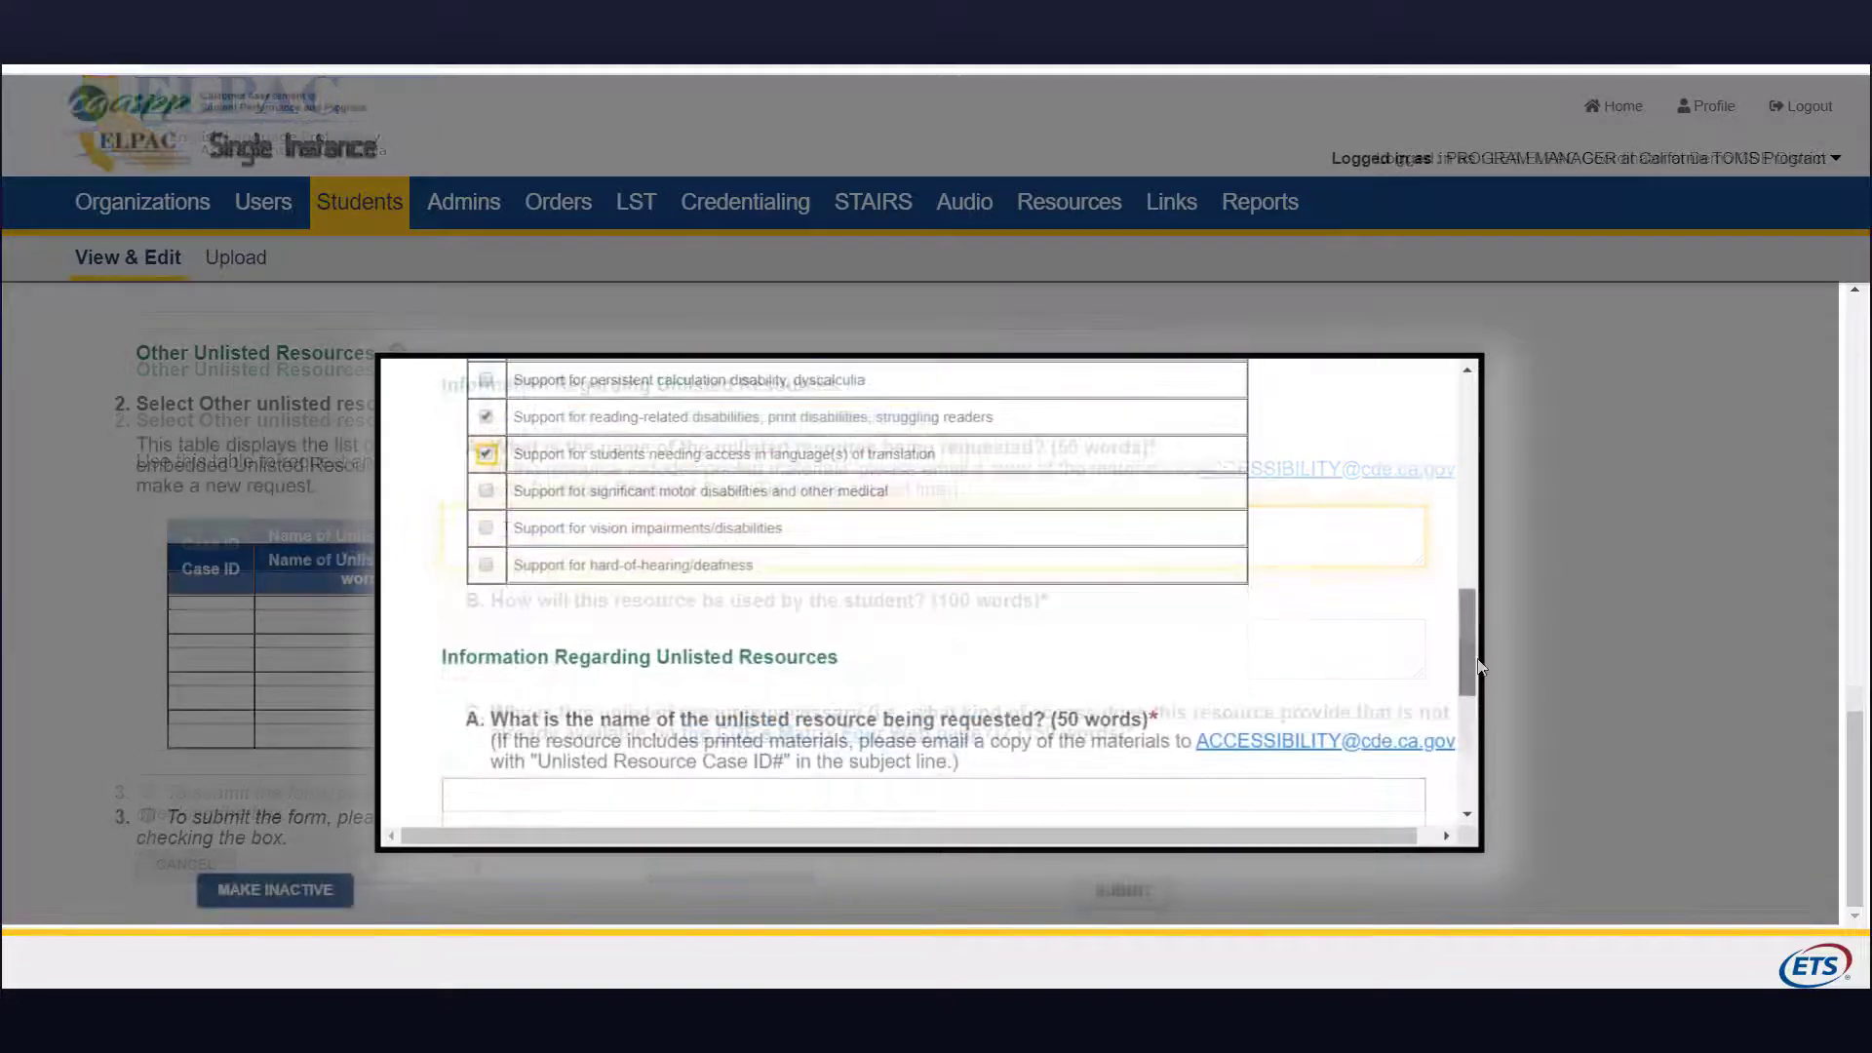
Step: Name the resource Graphic Organizer and describe its use organizing essay introduction, body and conclusion
{"action": "scroll", "coordinate": [1489, 721], "scroll_direction": "down", "scroll_amount": 5}
{"action": "scroll", "coordinate": [1486, 718], "scroll_direction": "down", "scroll_amount": 1}
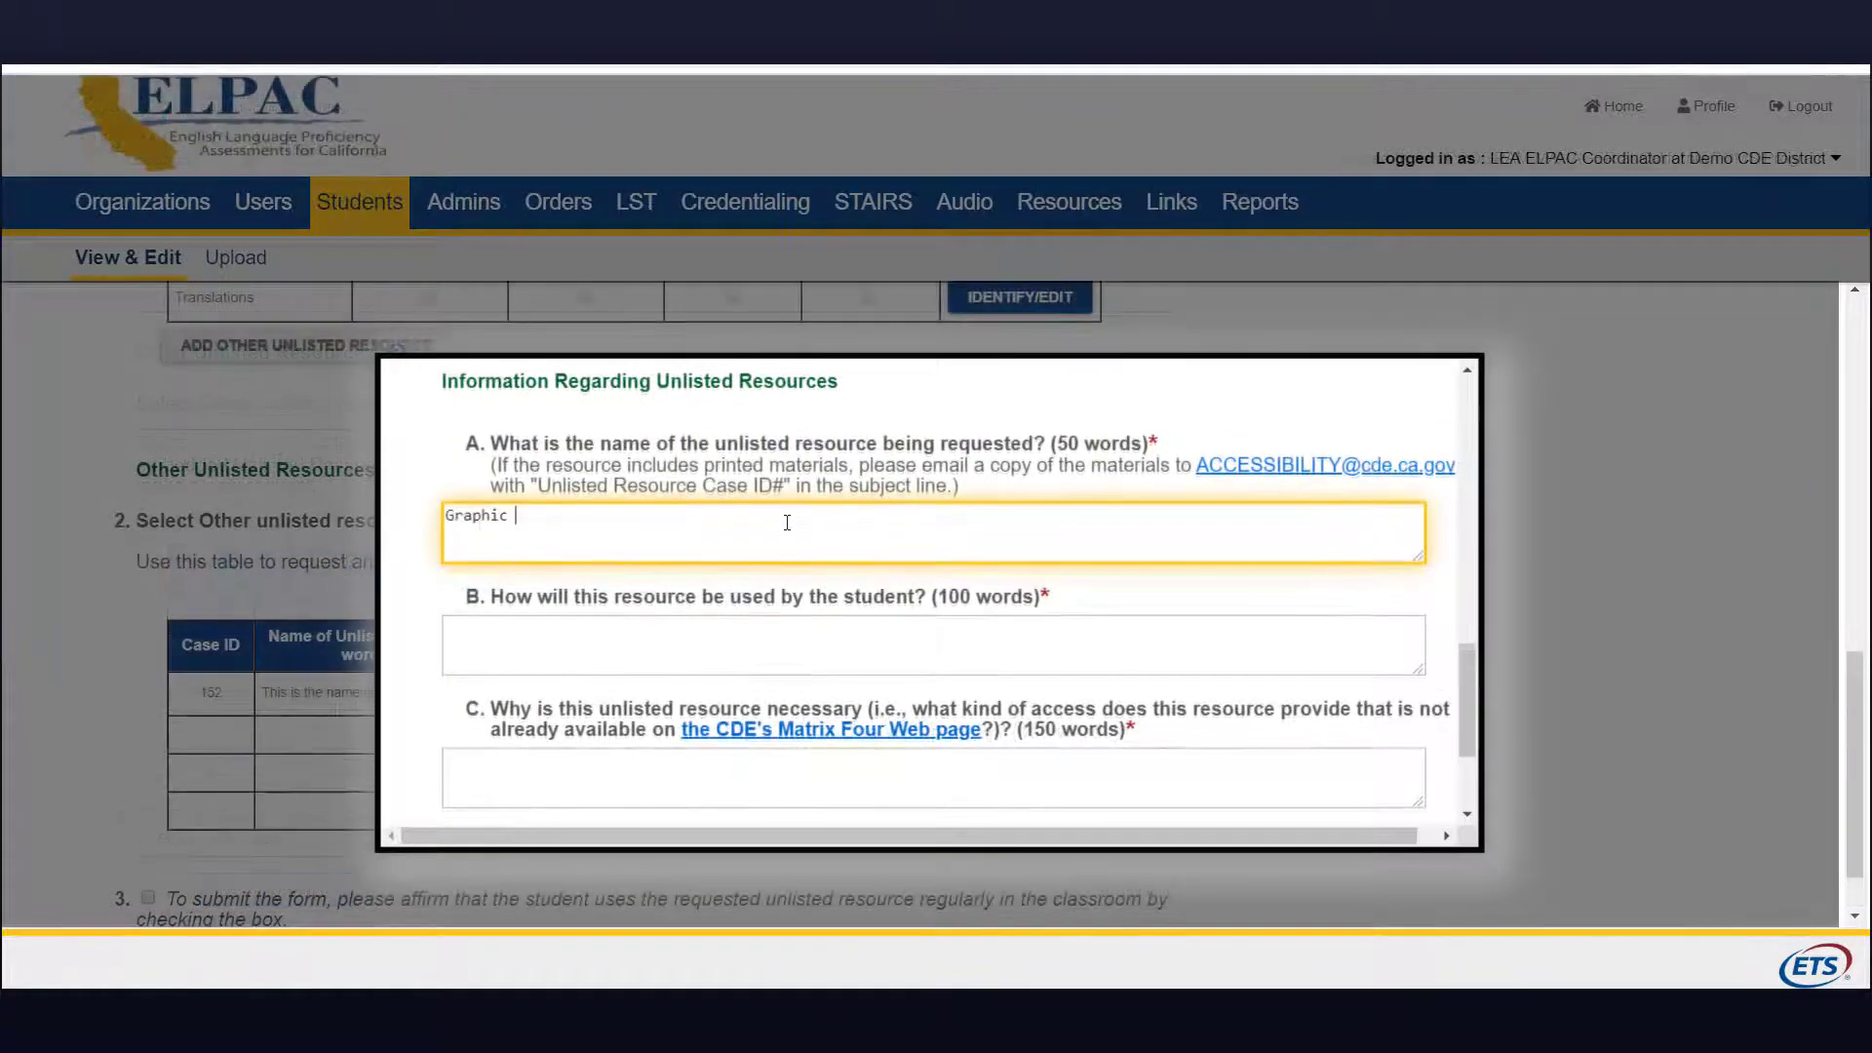
{"action": "type", "text": "Organizer"}
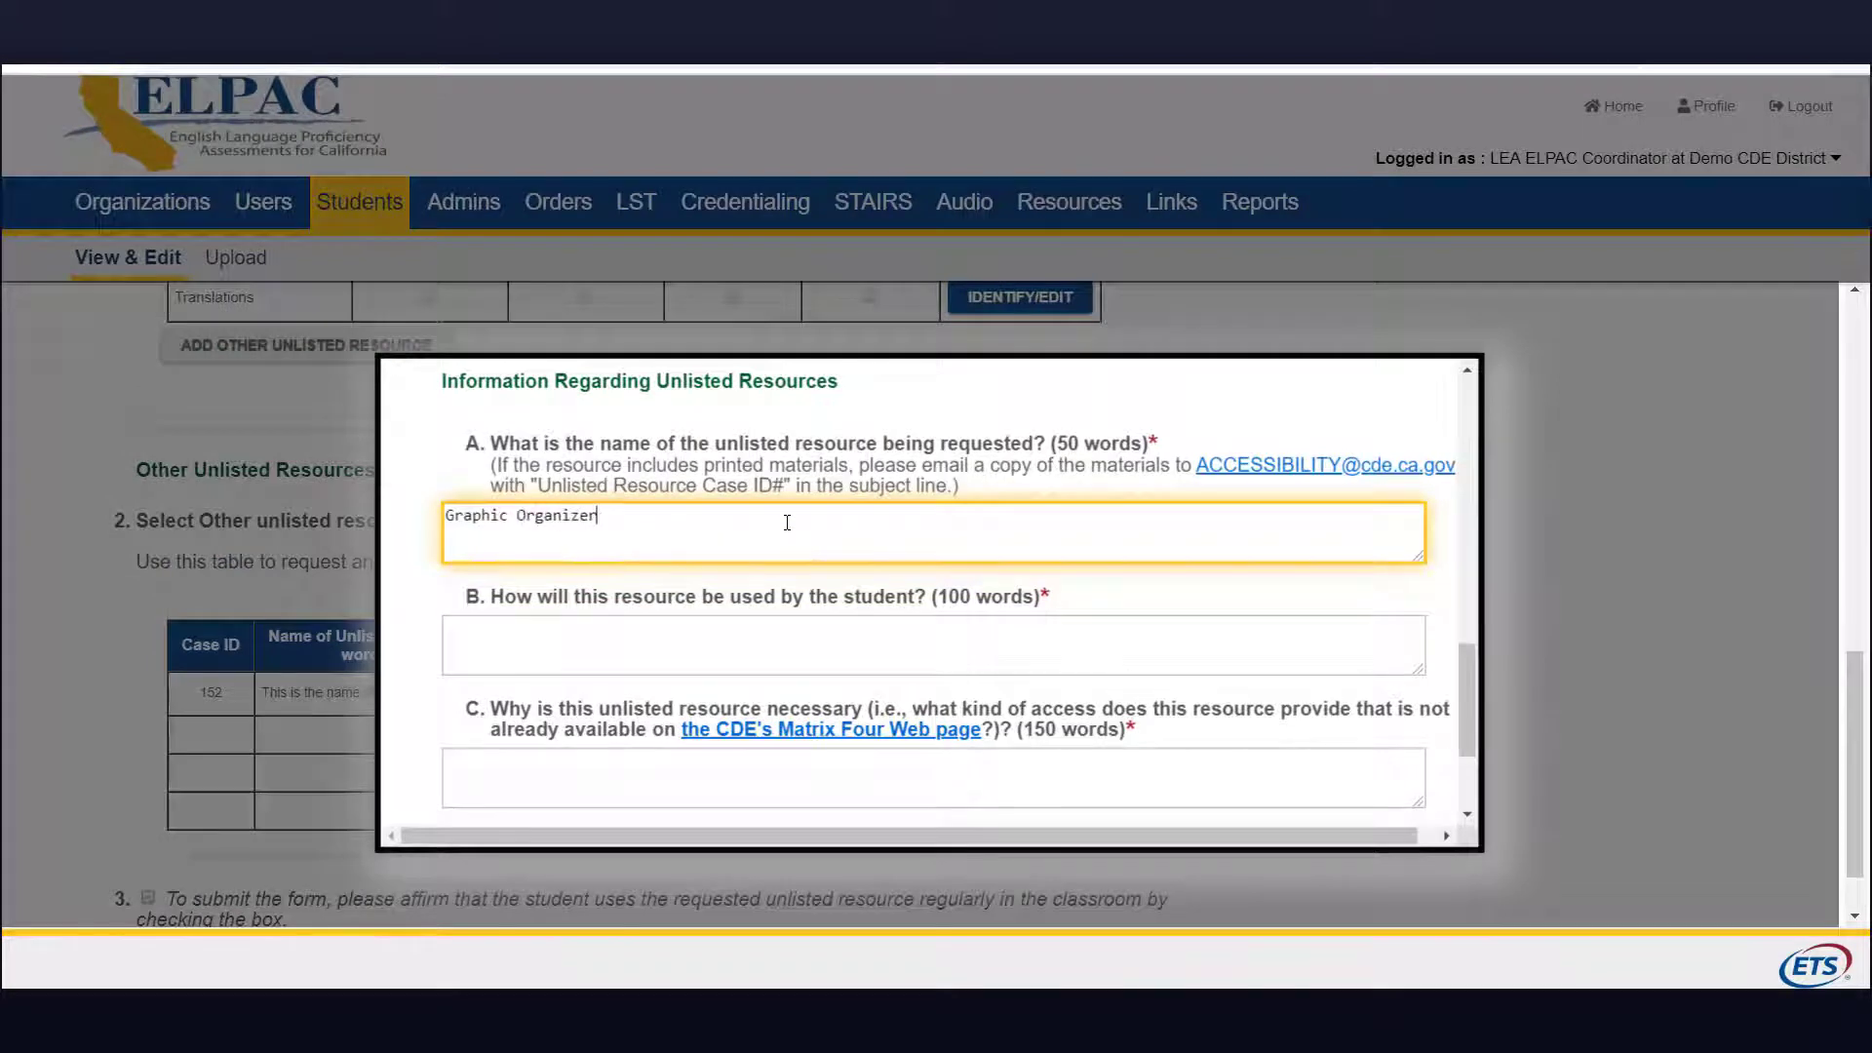
{"action": "key", "text": "Tab"}
{"action": "type", "text": "This will help him organize it for an essay"}
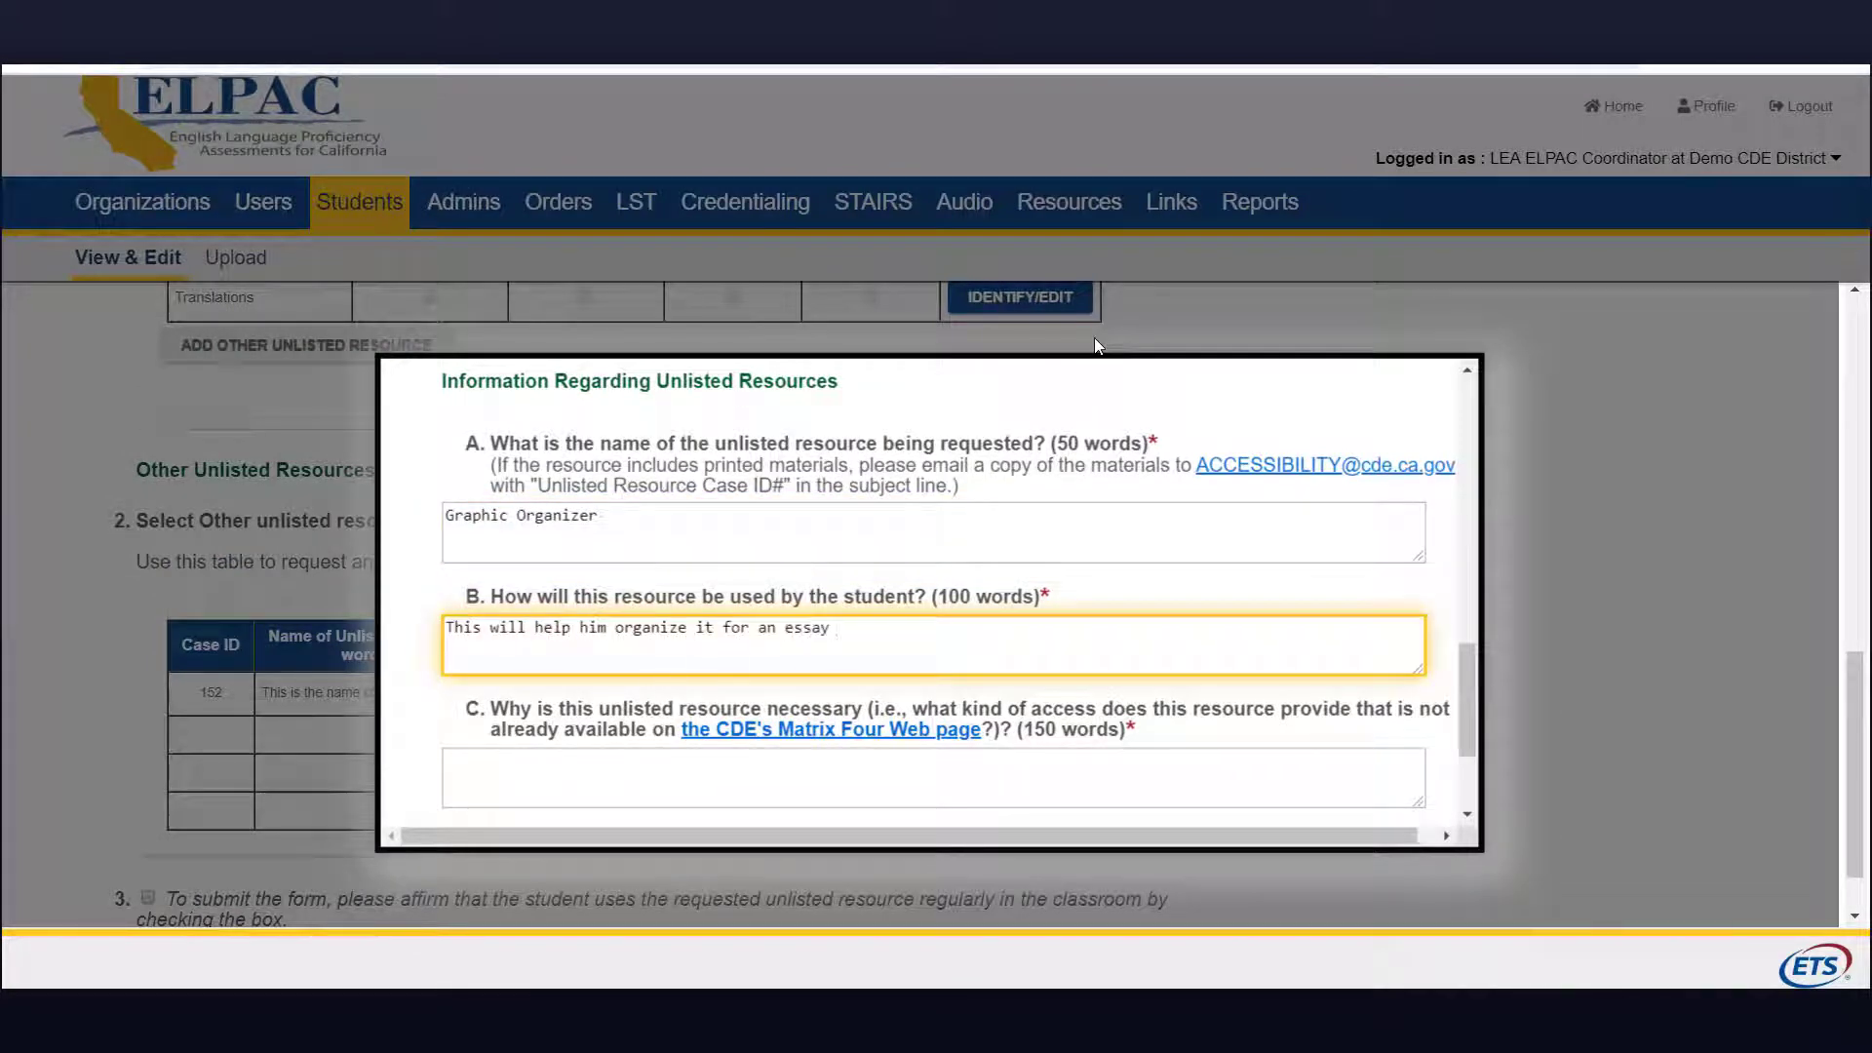
{"action": "type", "text": " introductory, body, conclu"}
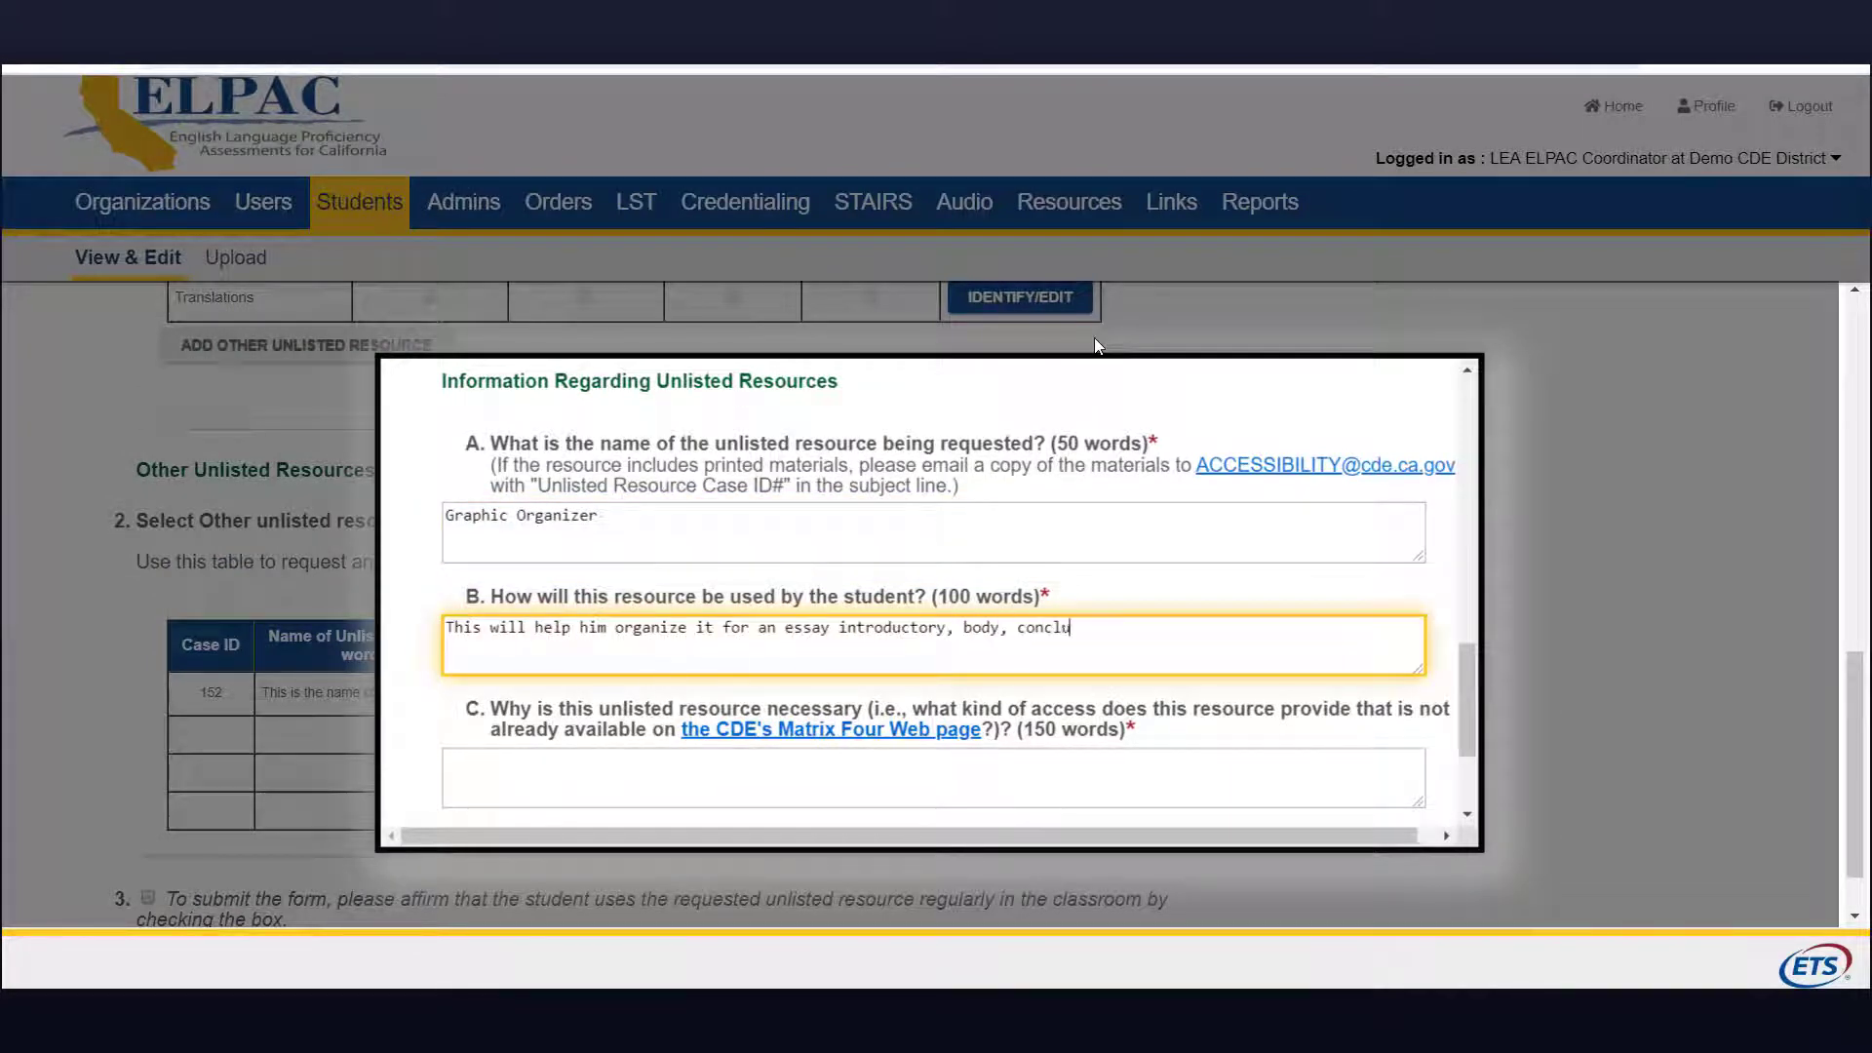
{"action": "type", "text": "sion. He uses it daily in the classroo"}
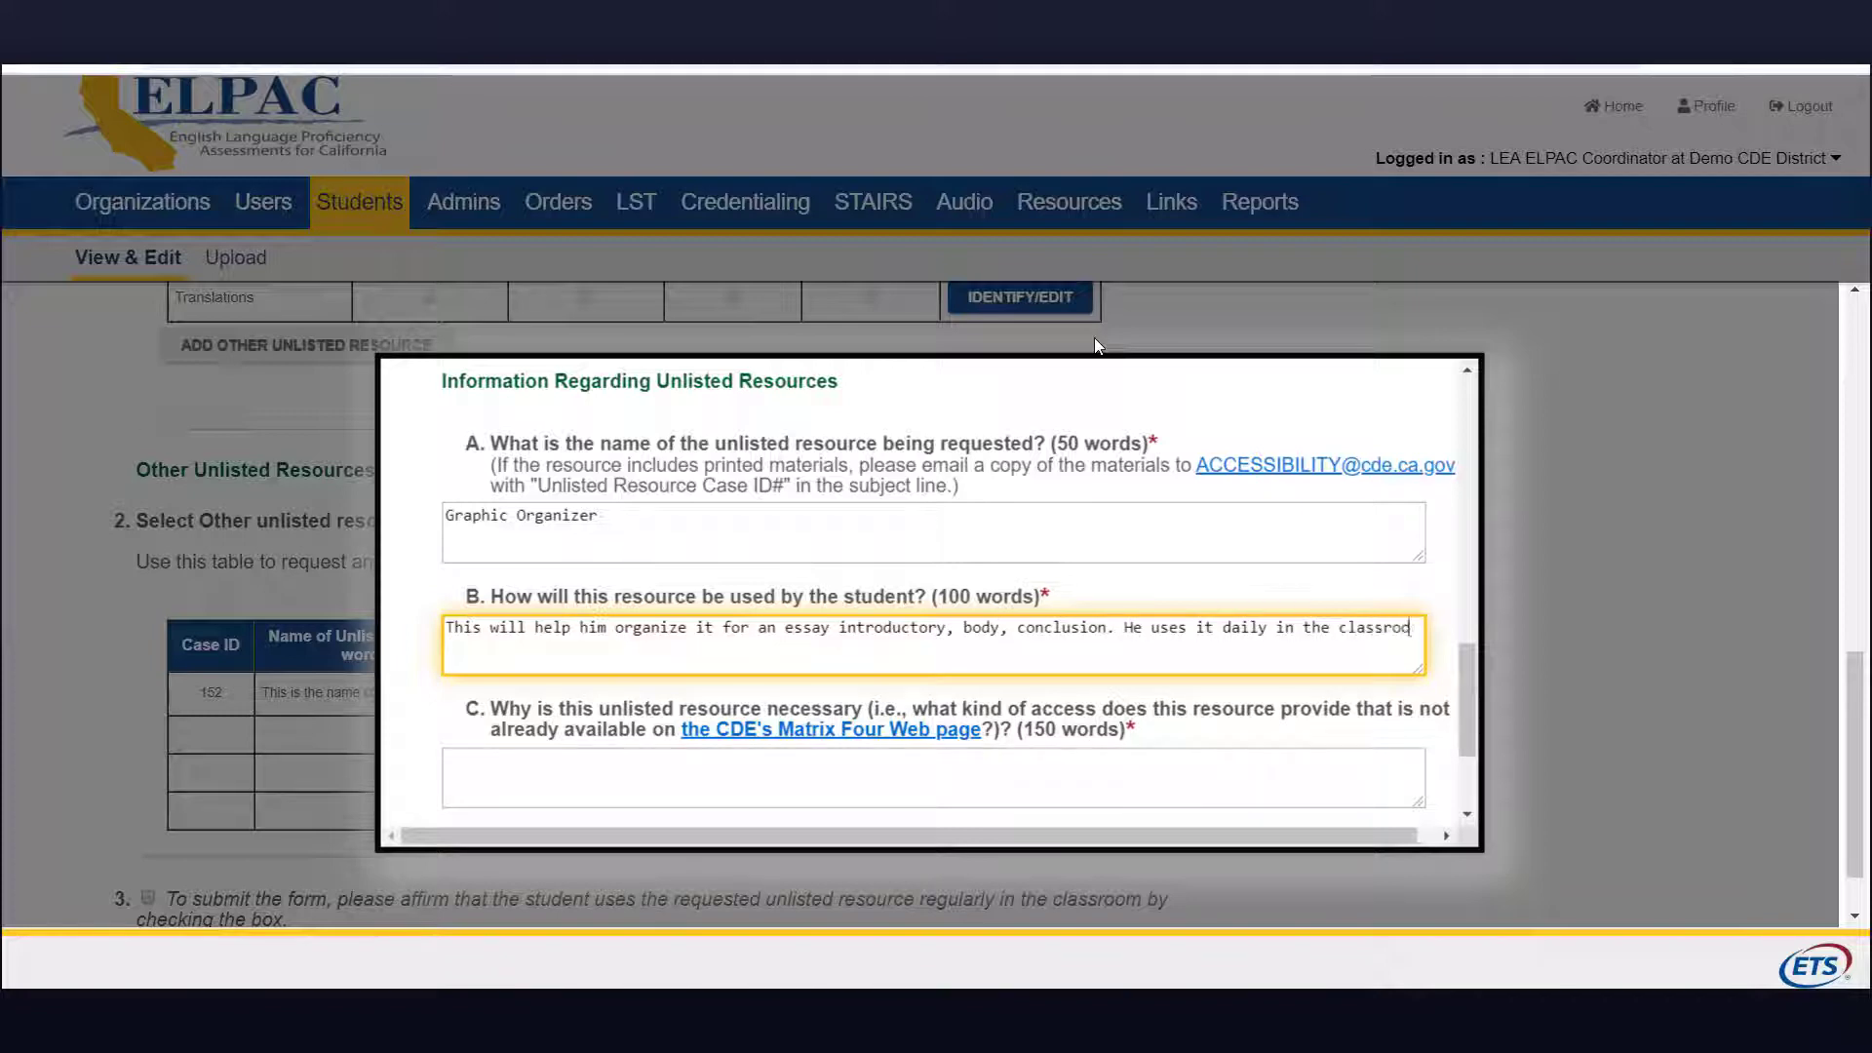
{"action": "type", "text": "m. A copy of the organize"}
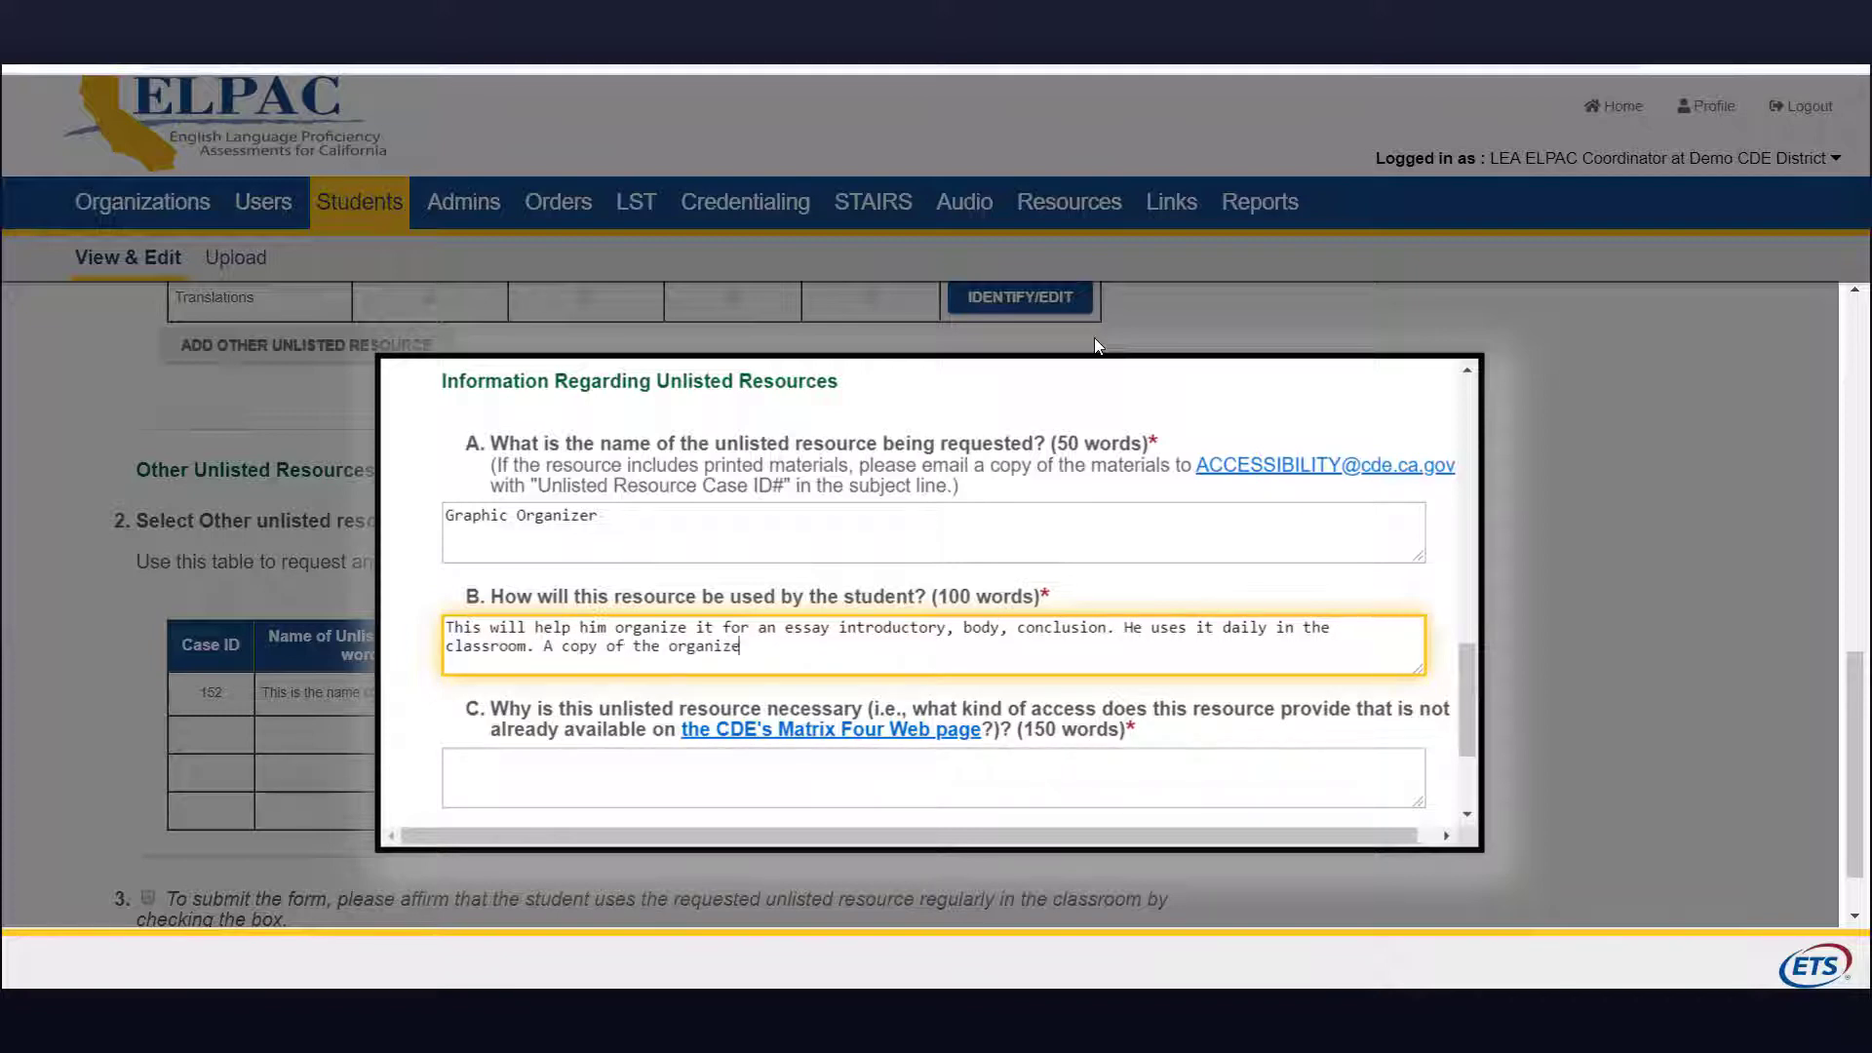
{"action": "type", "text": "r will be sert."}
Step: Justify it as necessary because the student cannot stay on topic without it
{"action": "left_click", "coordinate": [524, 781]}
{"action": "type", "text": "Student is not able to focus withou"}
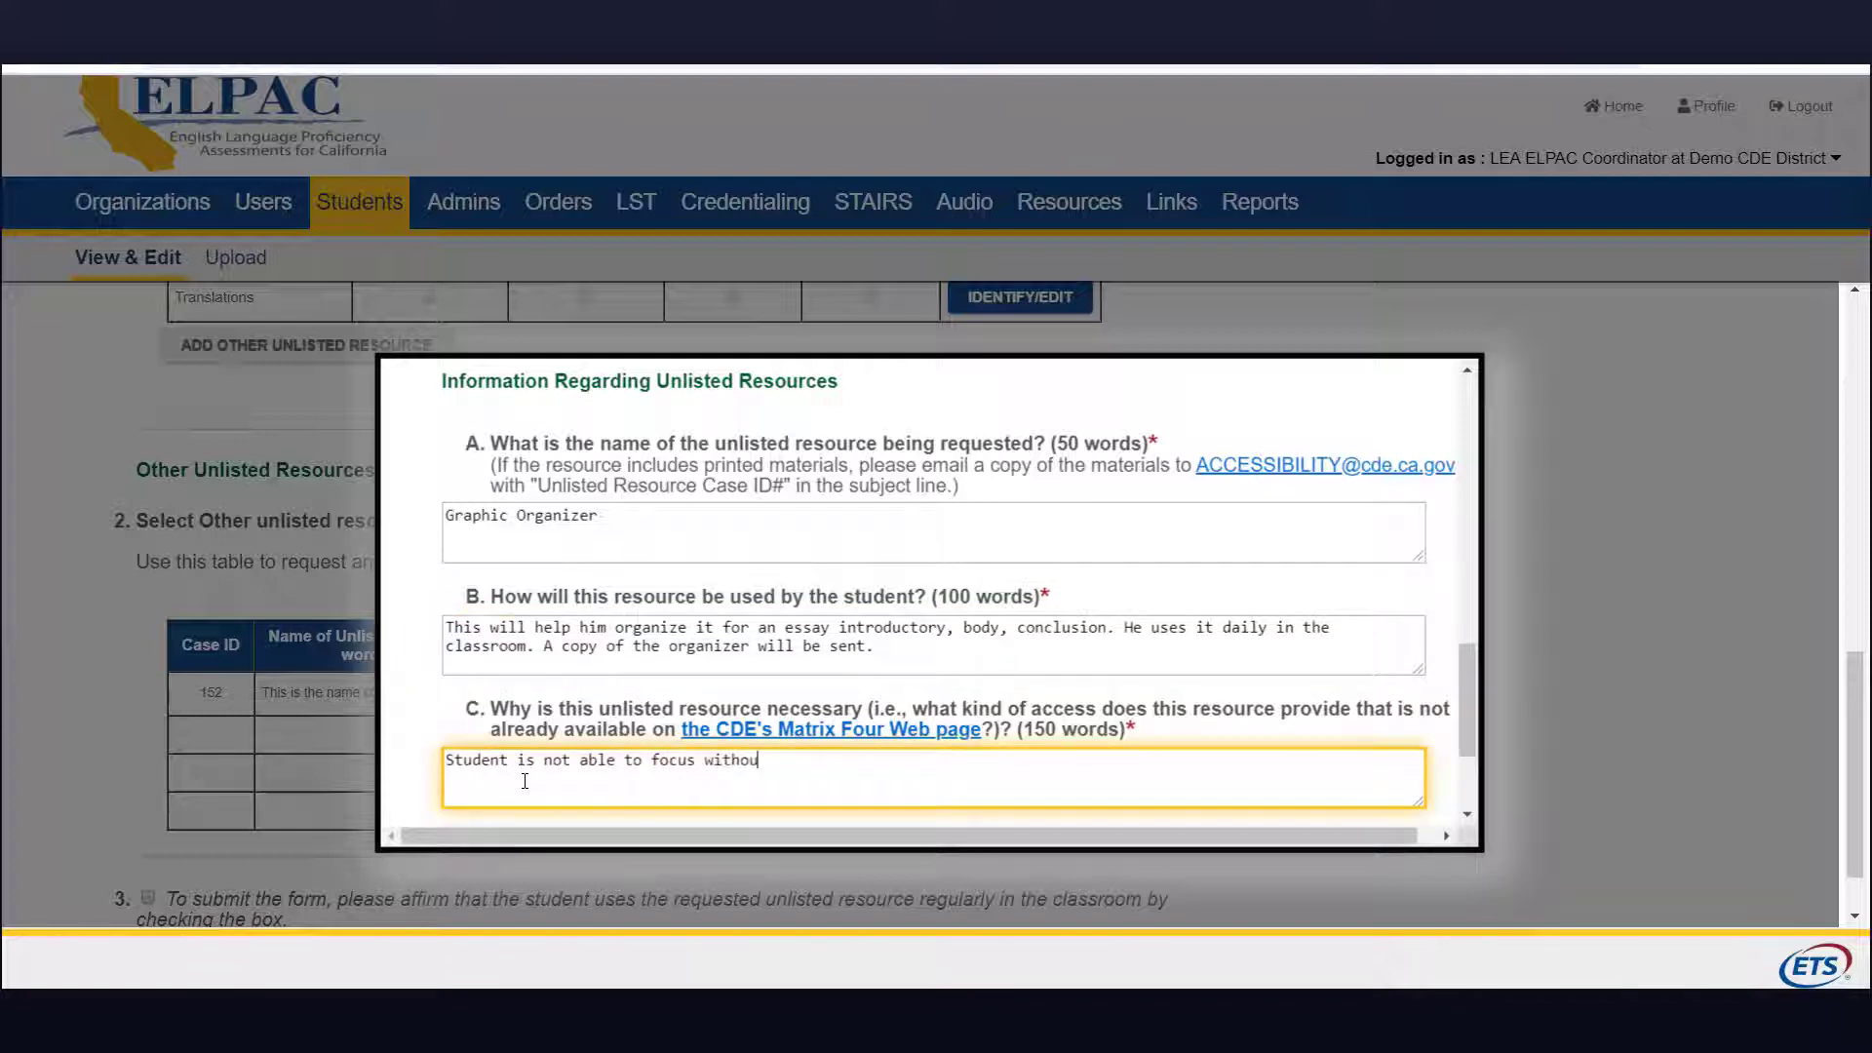
{"action": "type", "text": "t this resource to generate text that is c"}
{"action": "type", "text": "n topic."}
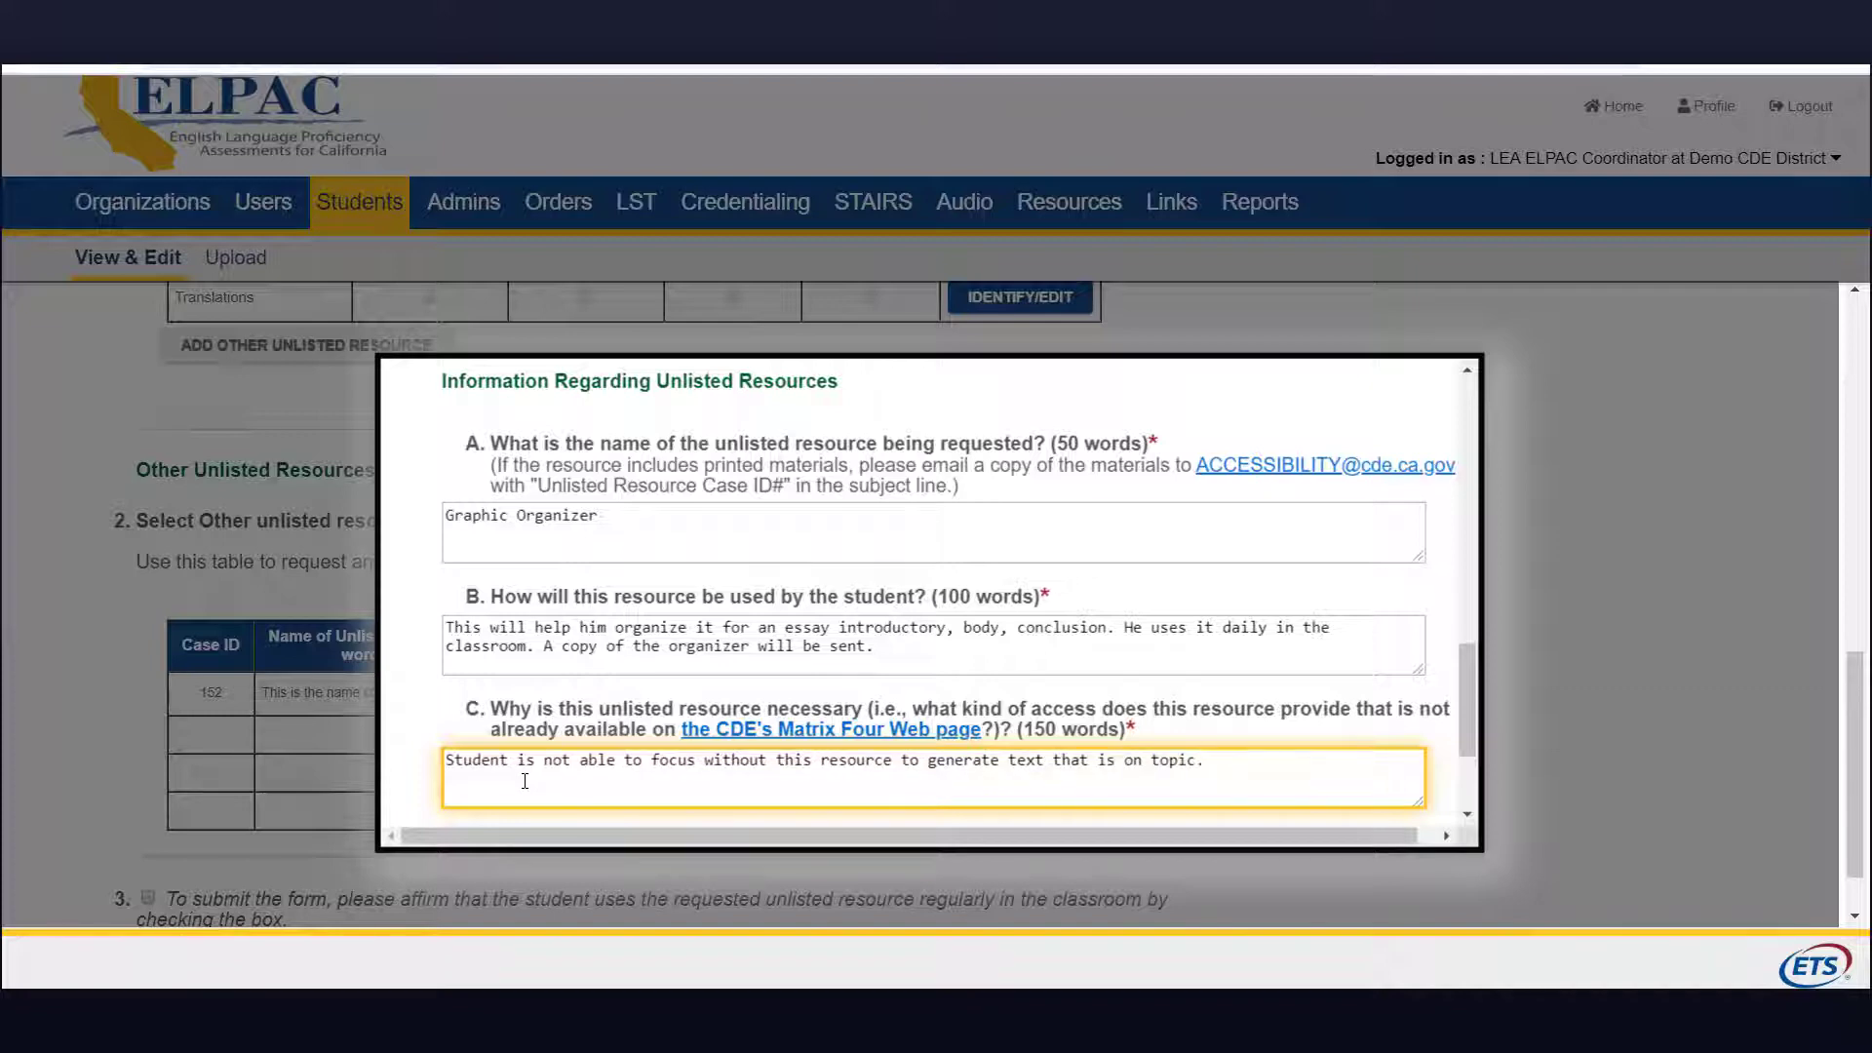
{"action": "left_click_drag", "start_coordinate": [1468, 722], "coordinate": [1470, 768]}
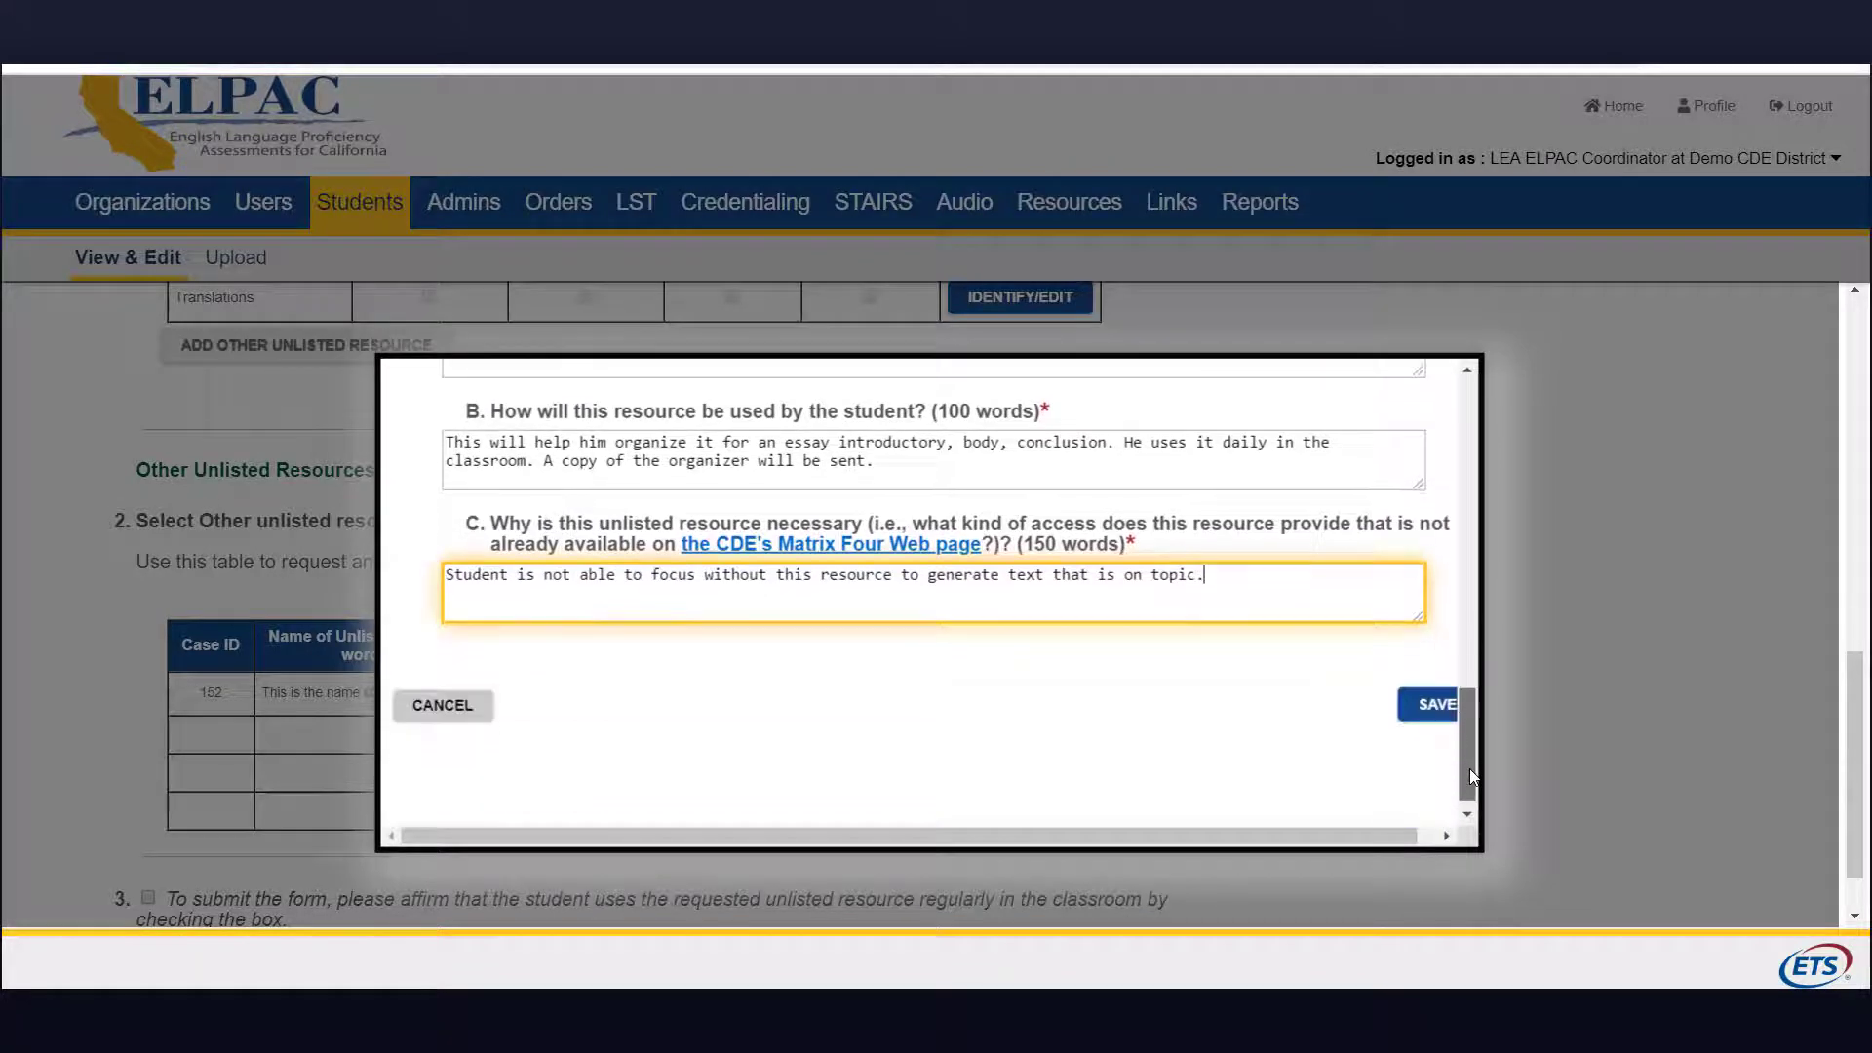
{"action": "left_click_drag", "start_coordinate": [1328, 828], "coordinate": [1348, 839]}
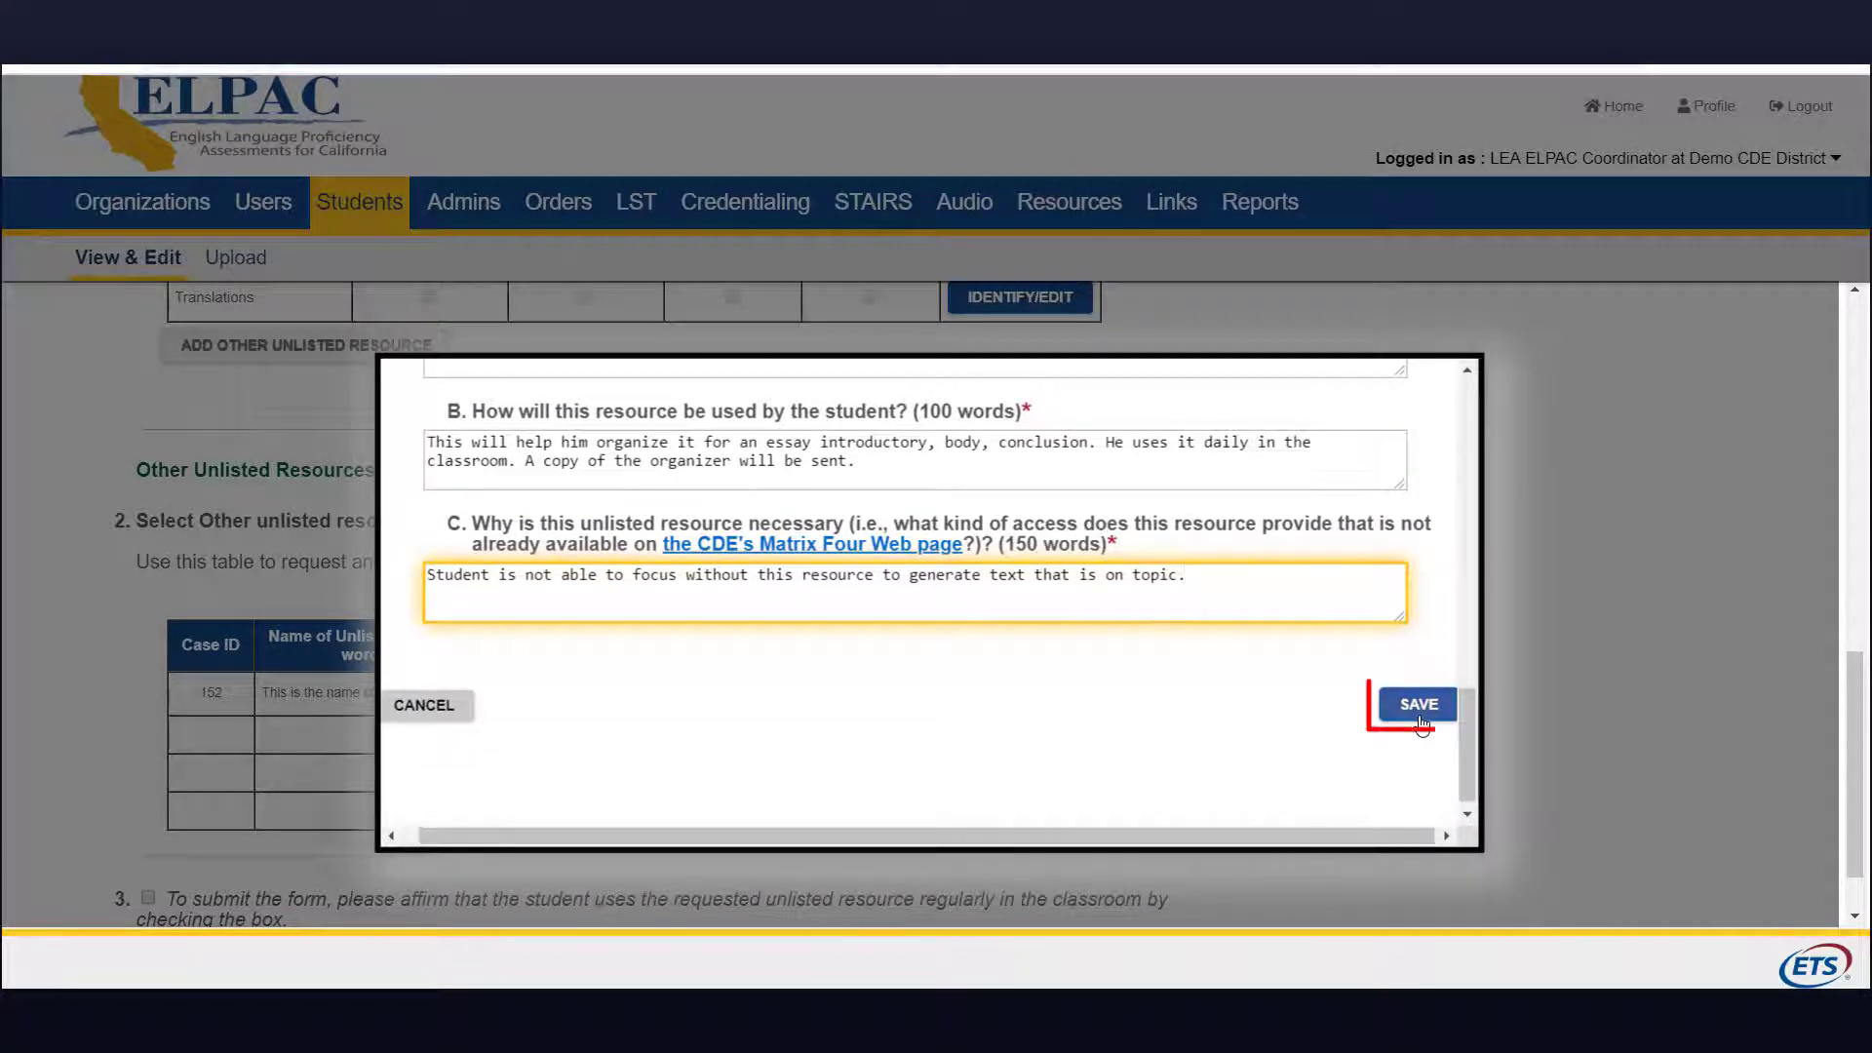
Step: Save the Graphic organizer request and affirm the student uses it regularly in class
{"action": "left_click", "coordinate": [1420, 706]}
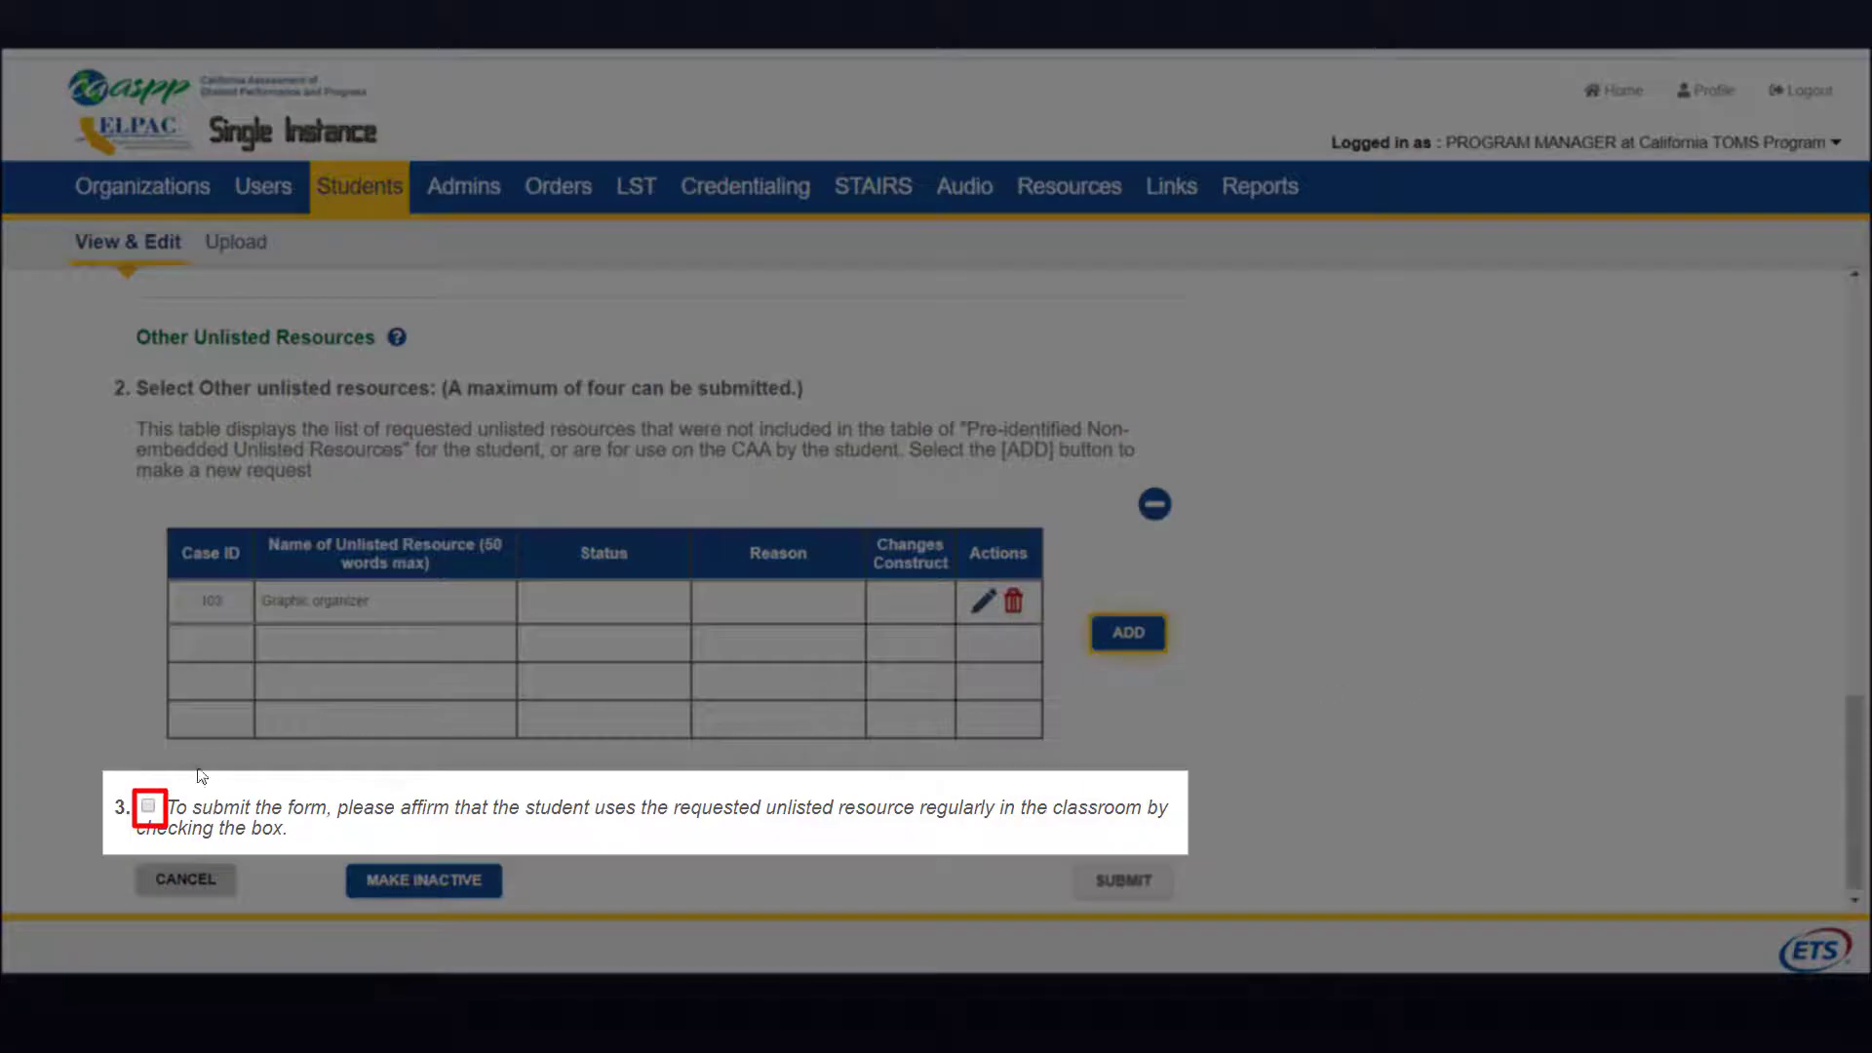
{"action": "left_click", "coordinate": [149, 809]}
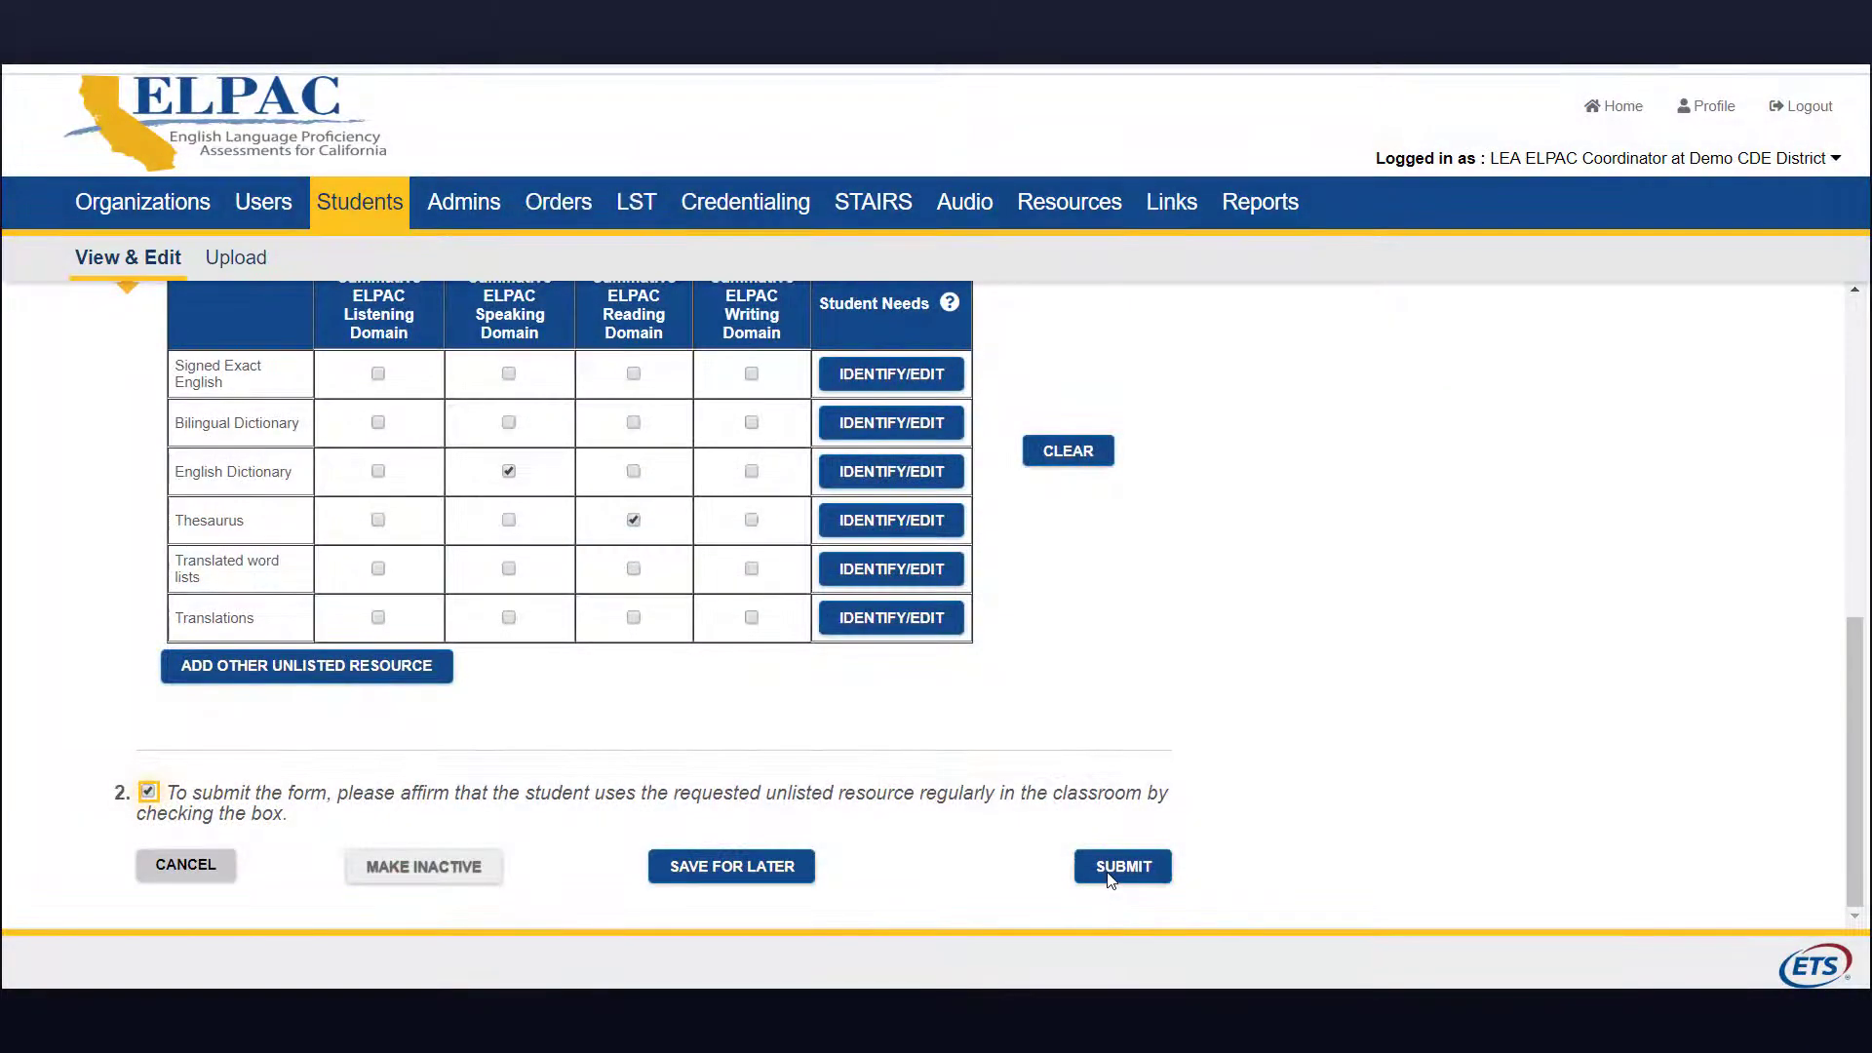
Step: Submit the unlisted resources request, dismiss the confirmation, and go to the View & Edit Students search
{"action": "left_click", "coordinate": [1107, 868]}
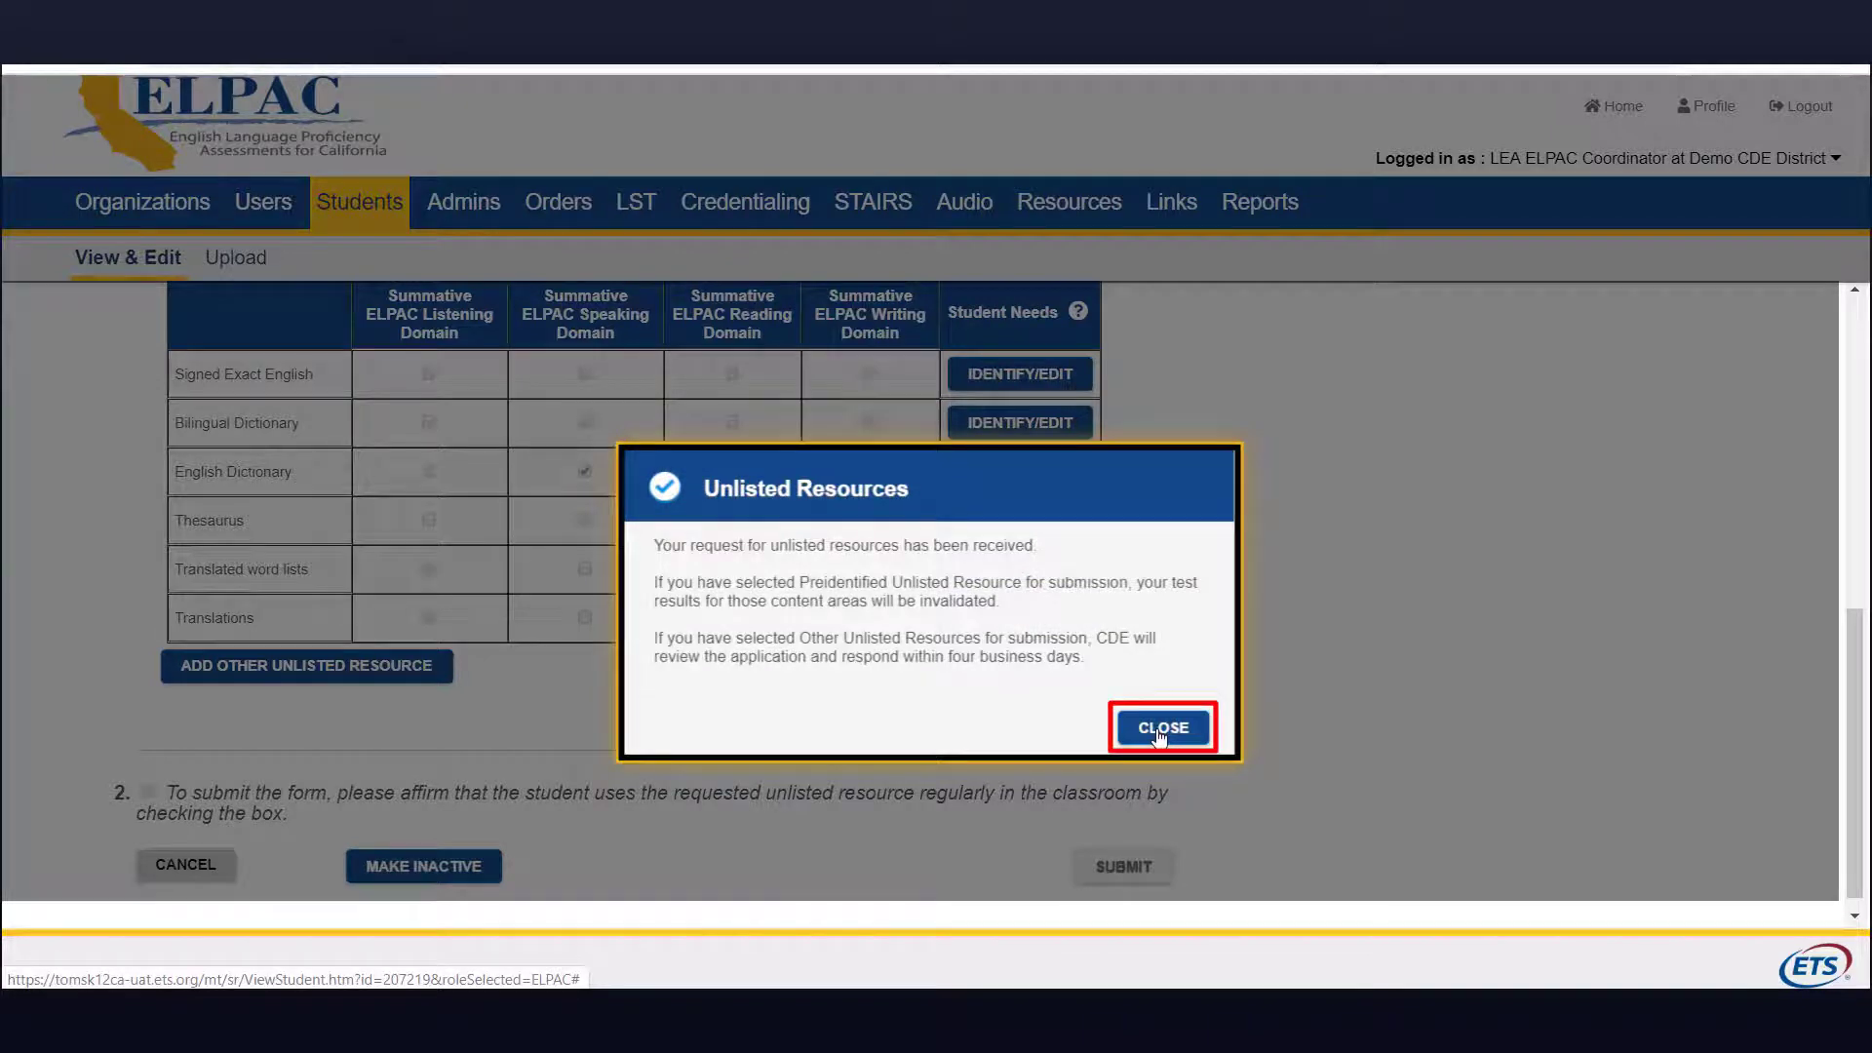
{"action": "left_click", "coordinate": [1159, 728]}
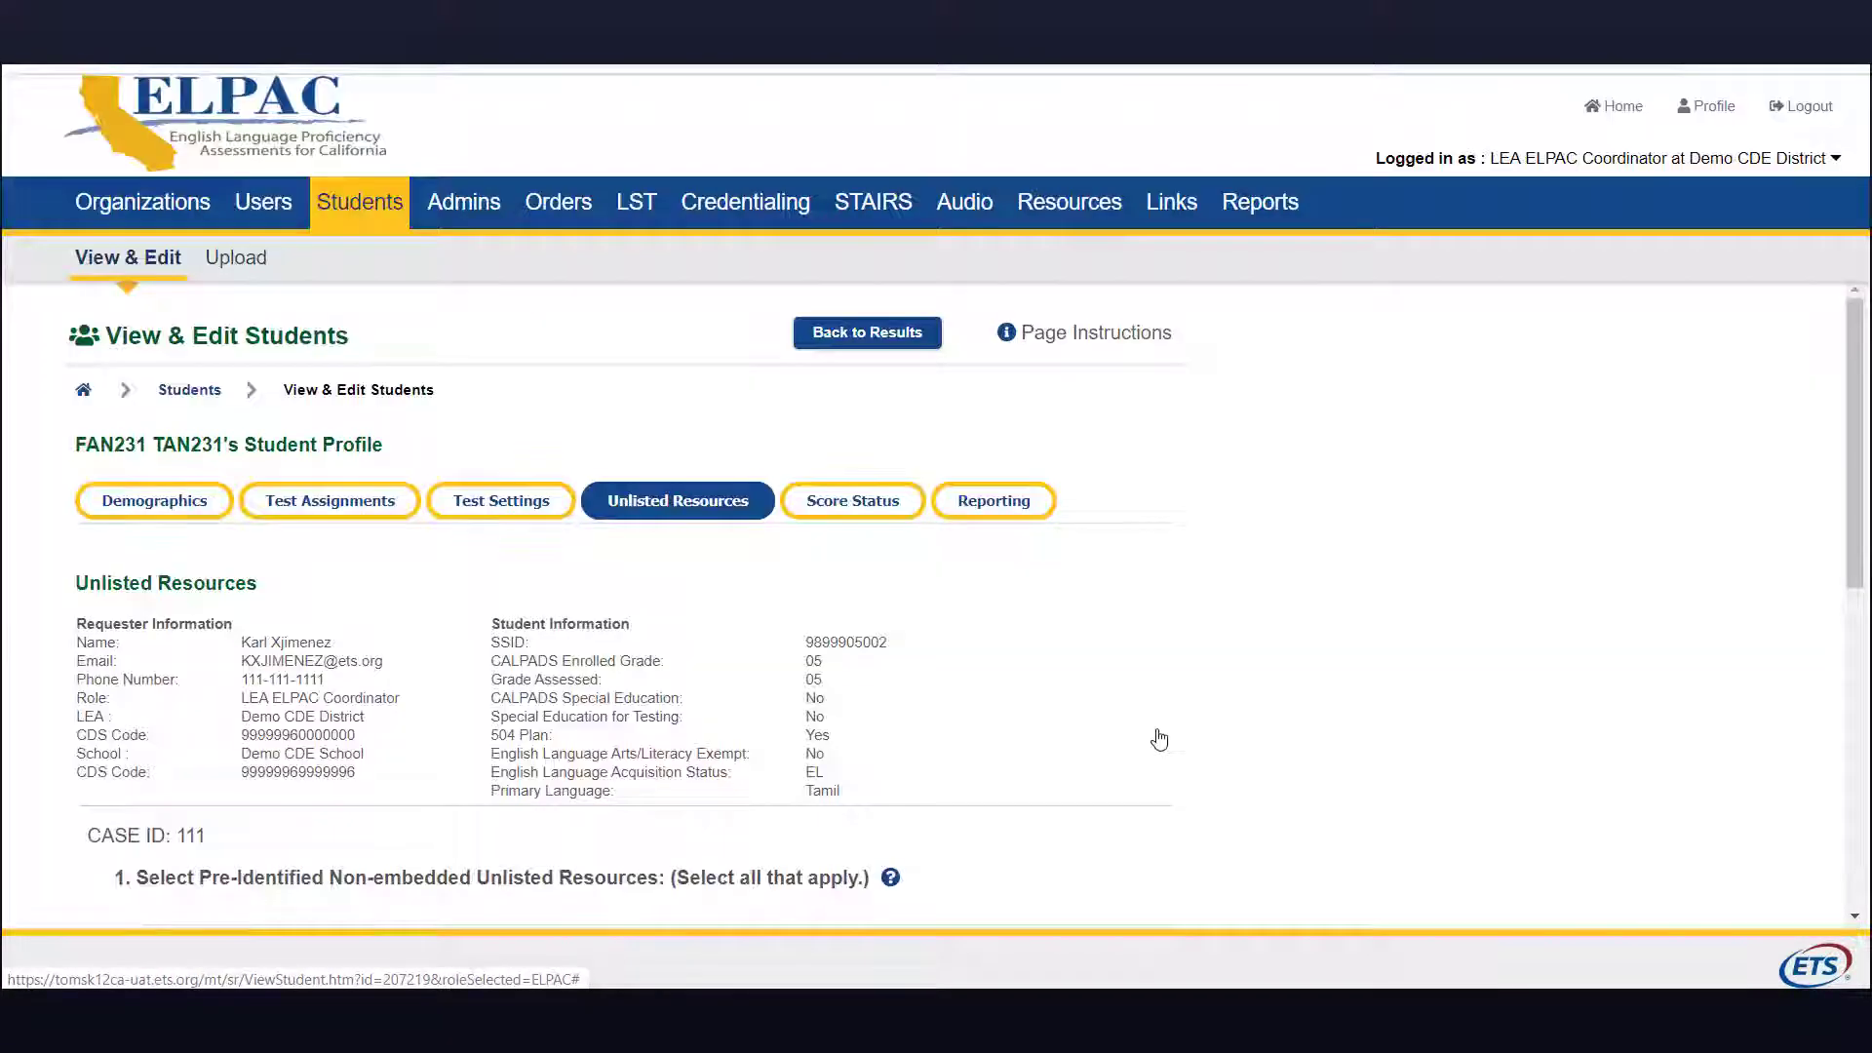
{"action": "middle_click", "coordinate": [1156, 729]}
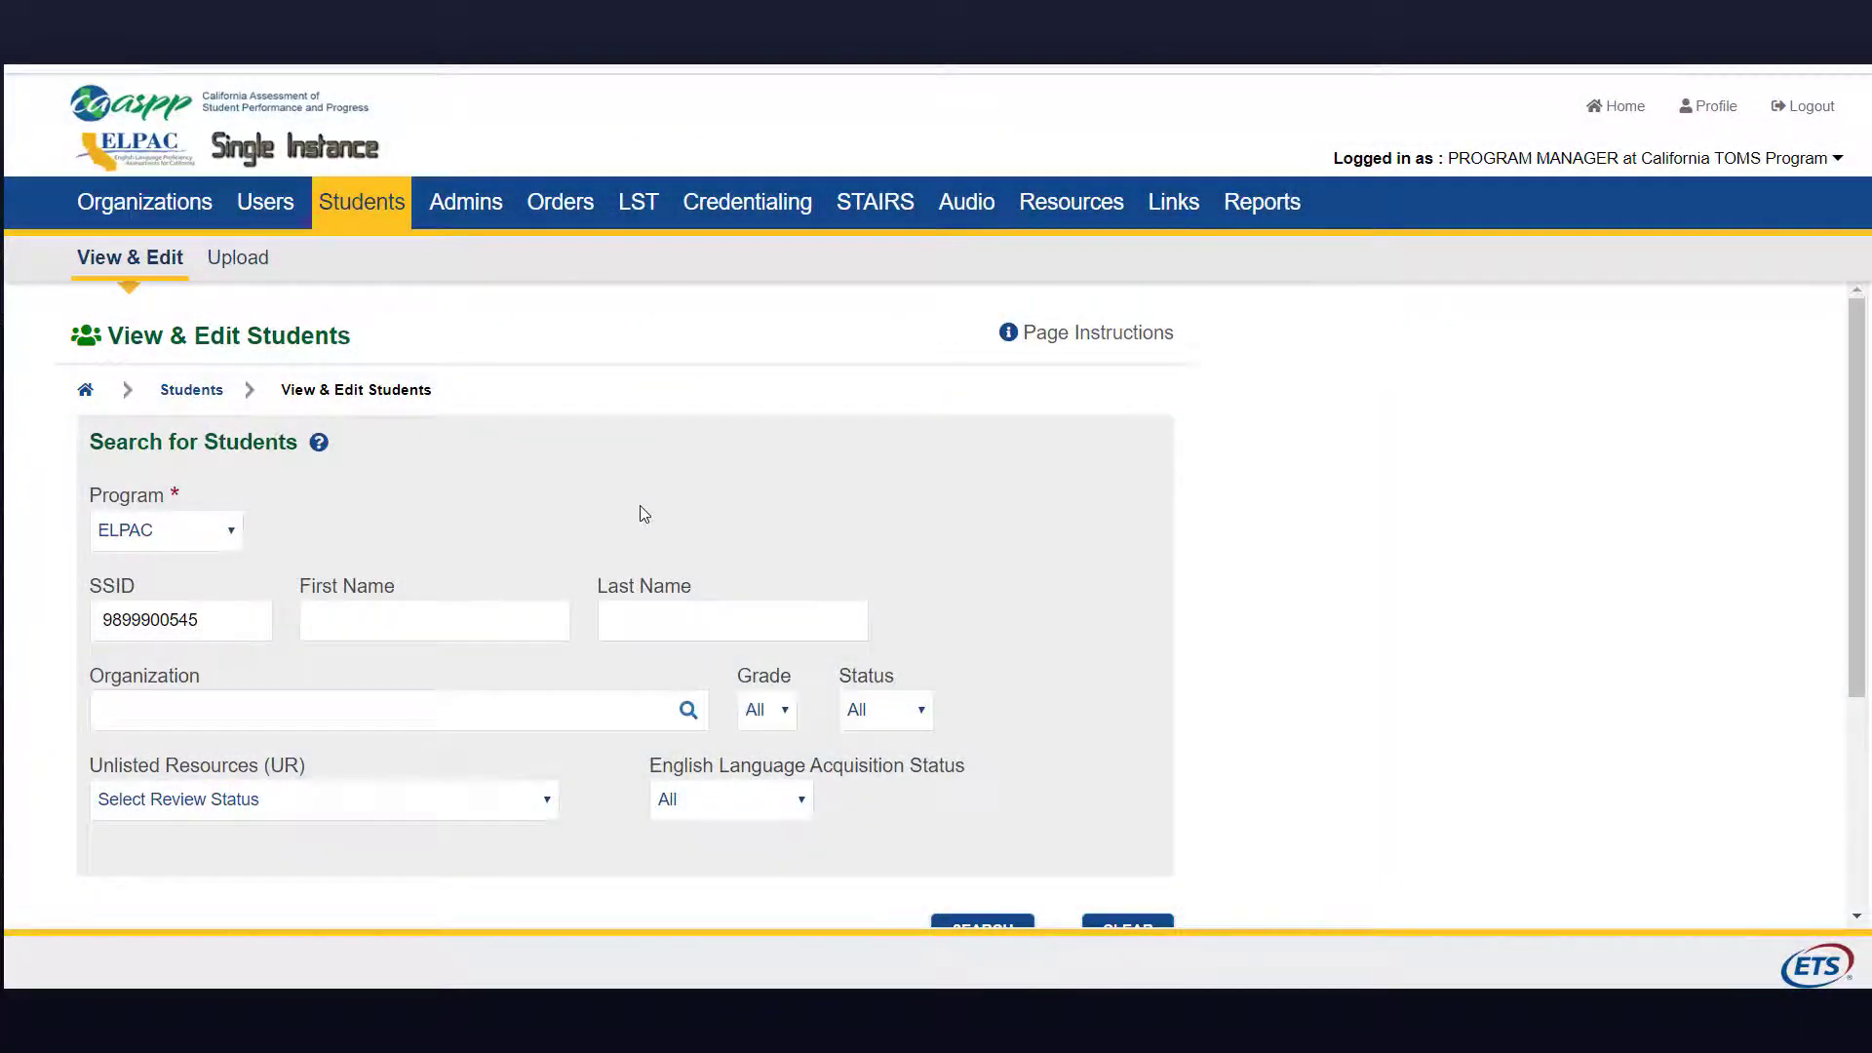
Step: Search by the student's SSID and view the single result, submitted 08/30/2019
{"action": "scroll", "coordinate": [625, 557], "scroll_direction": "down", "scroll_amount": 5}
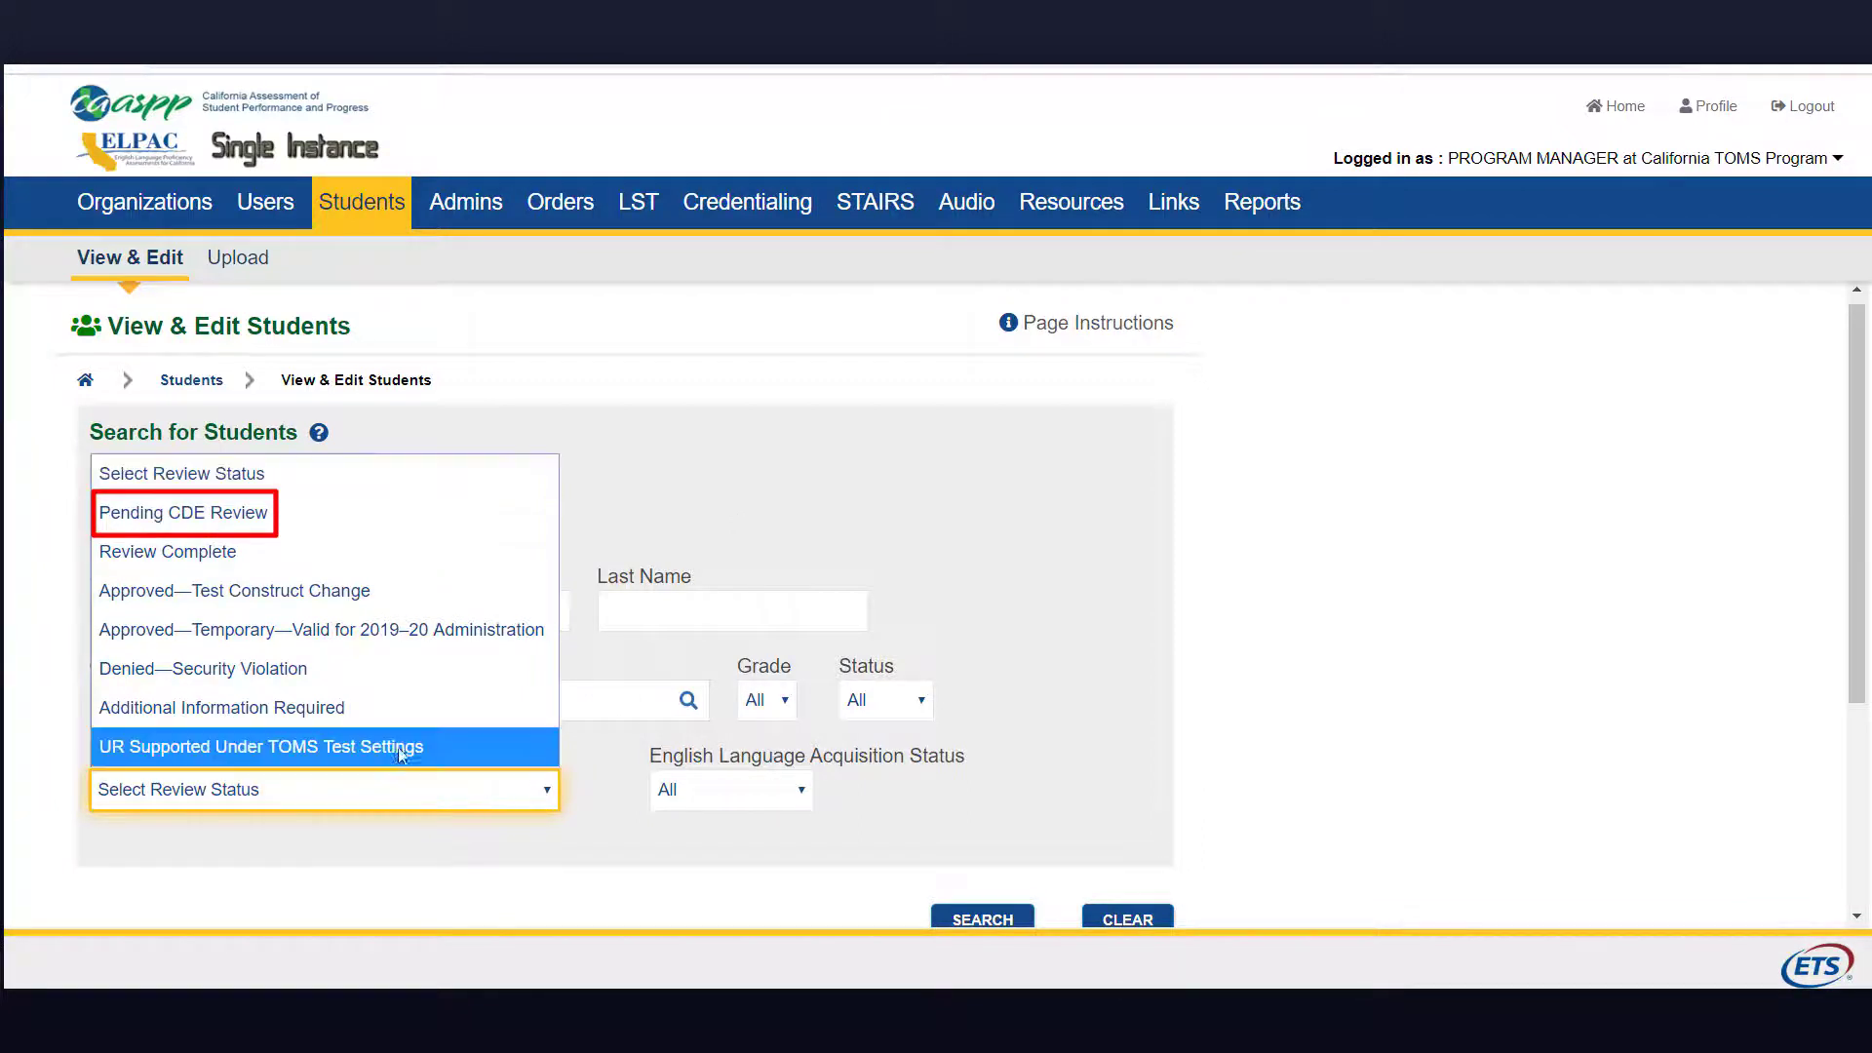
{"action": "scroll", "coordinate": [805, 855], "scroll_direction": "down", "scroll_amount": 3}
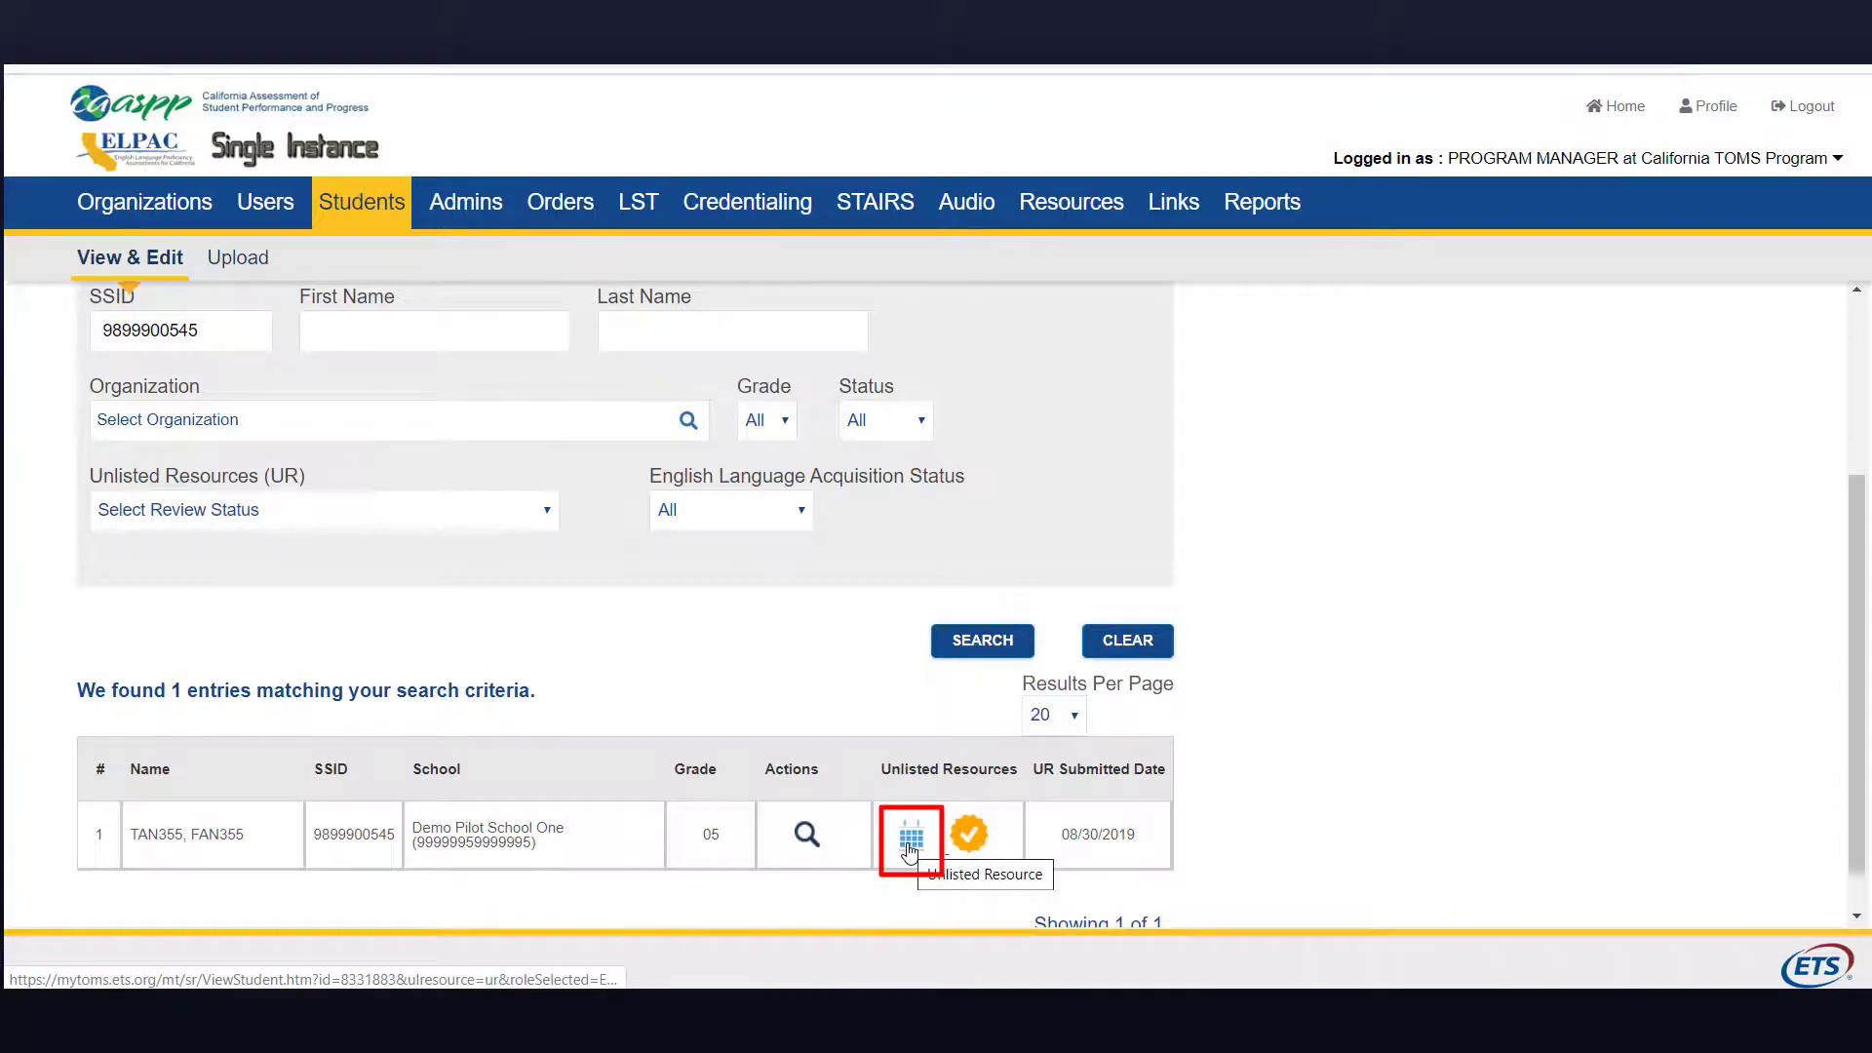
Step: Open the student's unlisted resources record and scroll to Other Unlisted Resources
{"action": "left_click", "coordinate": [909, 837]}
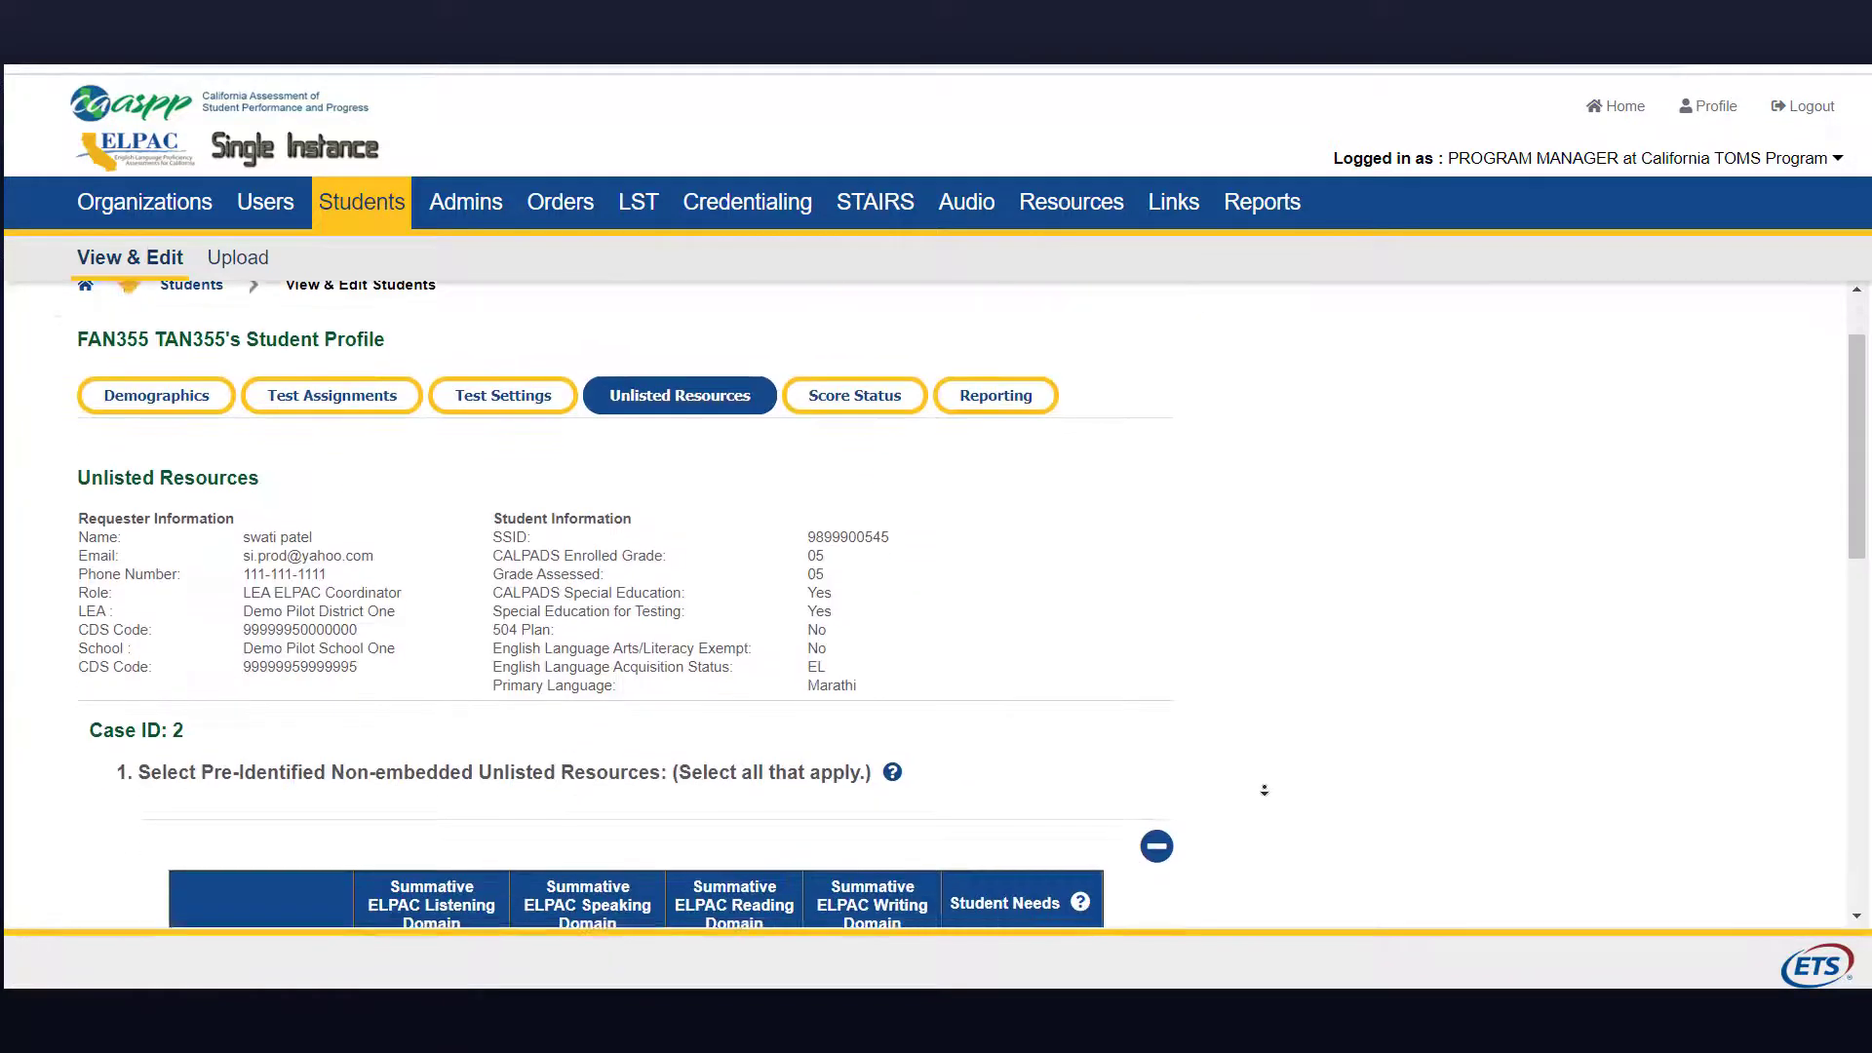
{"action": "scroll", "coordinate": [1268, 775], "scroll_direction": "down", "scroll_amount": 5}
{"action": "scroll", "coordinate": [1267, 775], "scroll_direction": "down", "scroll_amount": 3}
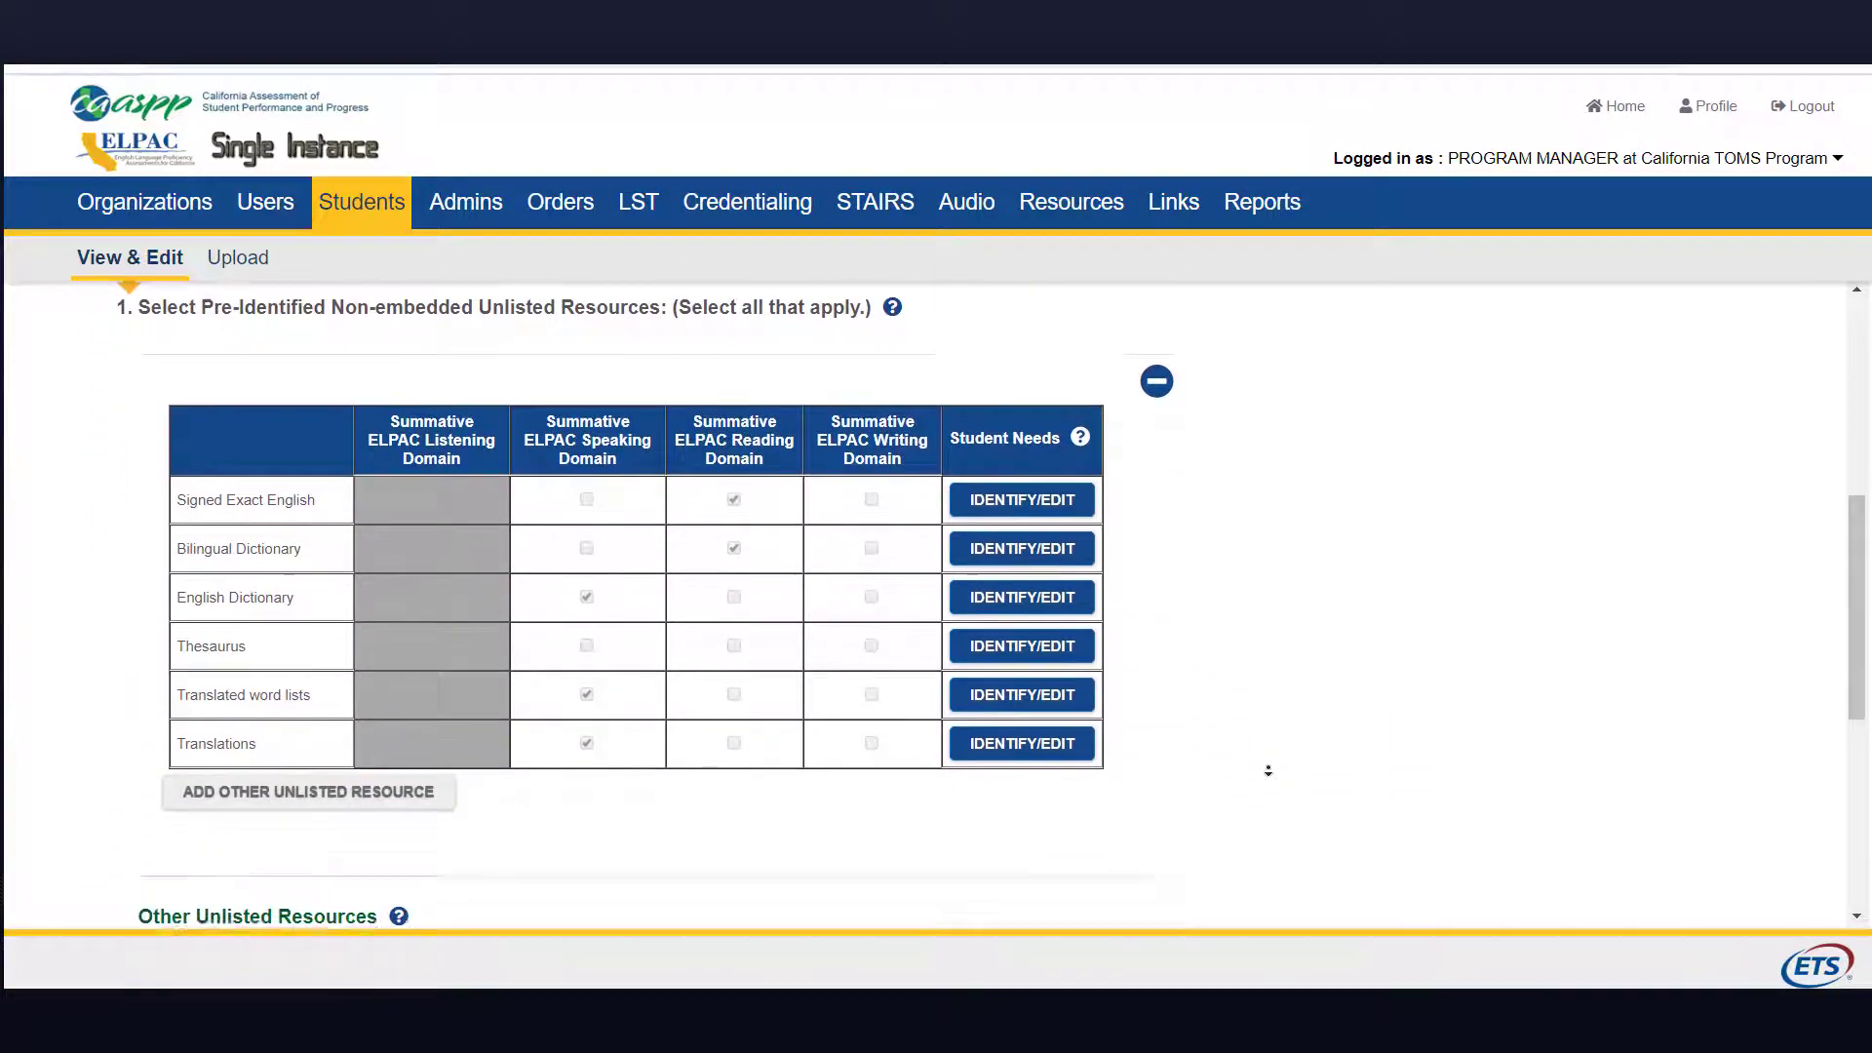
{"action": "scroll", "coordinate": [1267, 770], "scroll_direction": "down", "scroll_amount": 3}
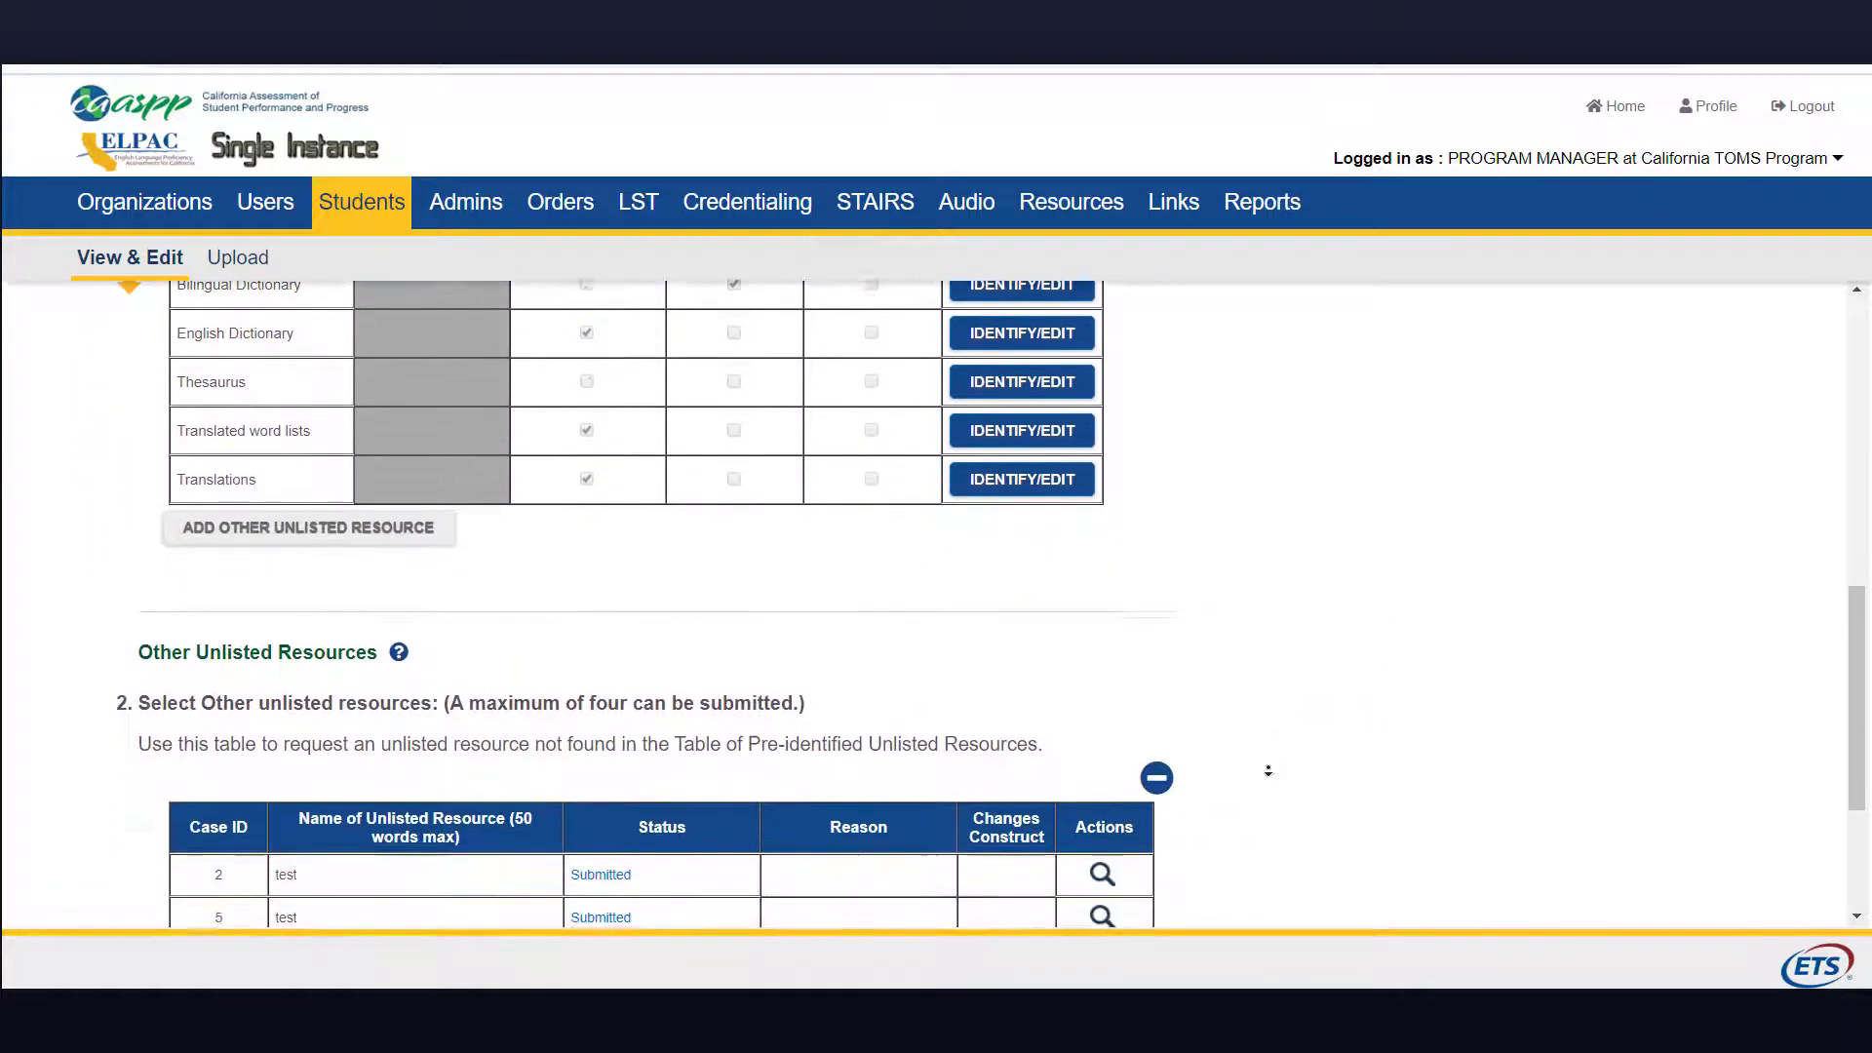
{"action": "scroll", "coordinate": [1268, 762], "scroll_direction": "down", "scroll_amount": 1}
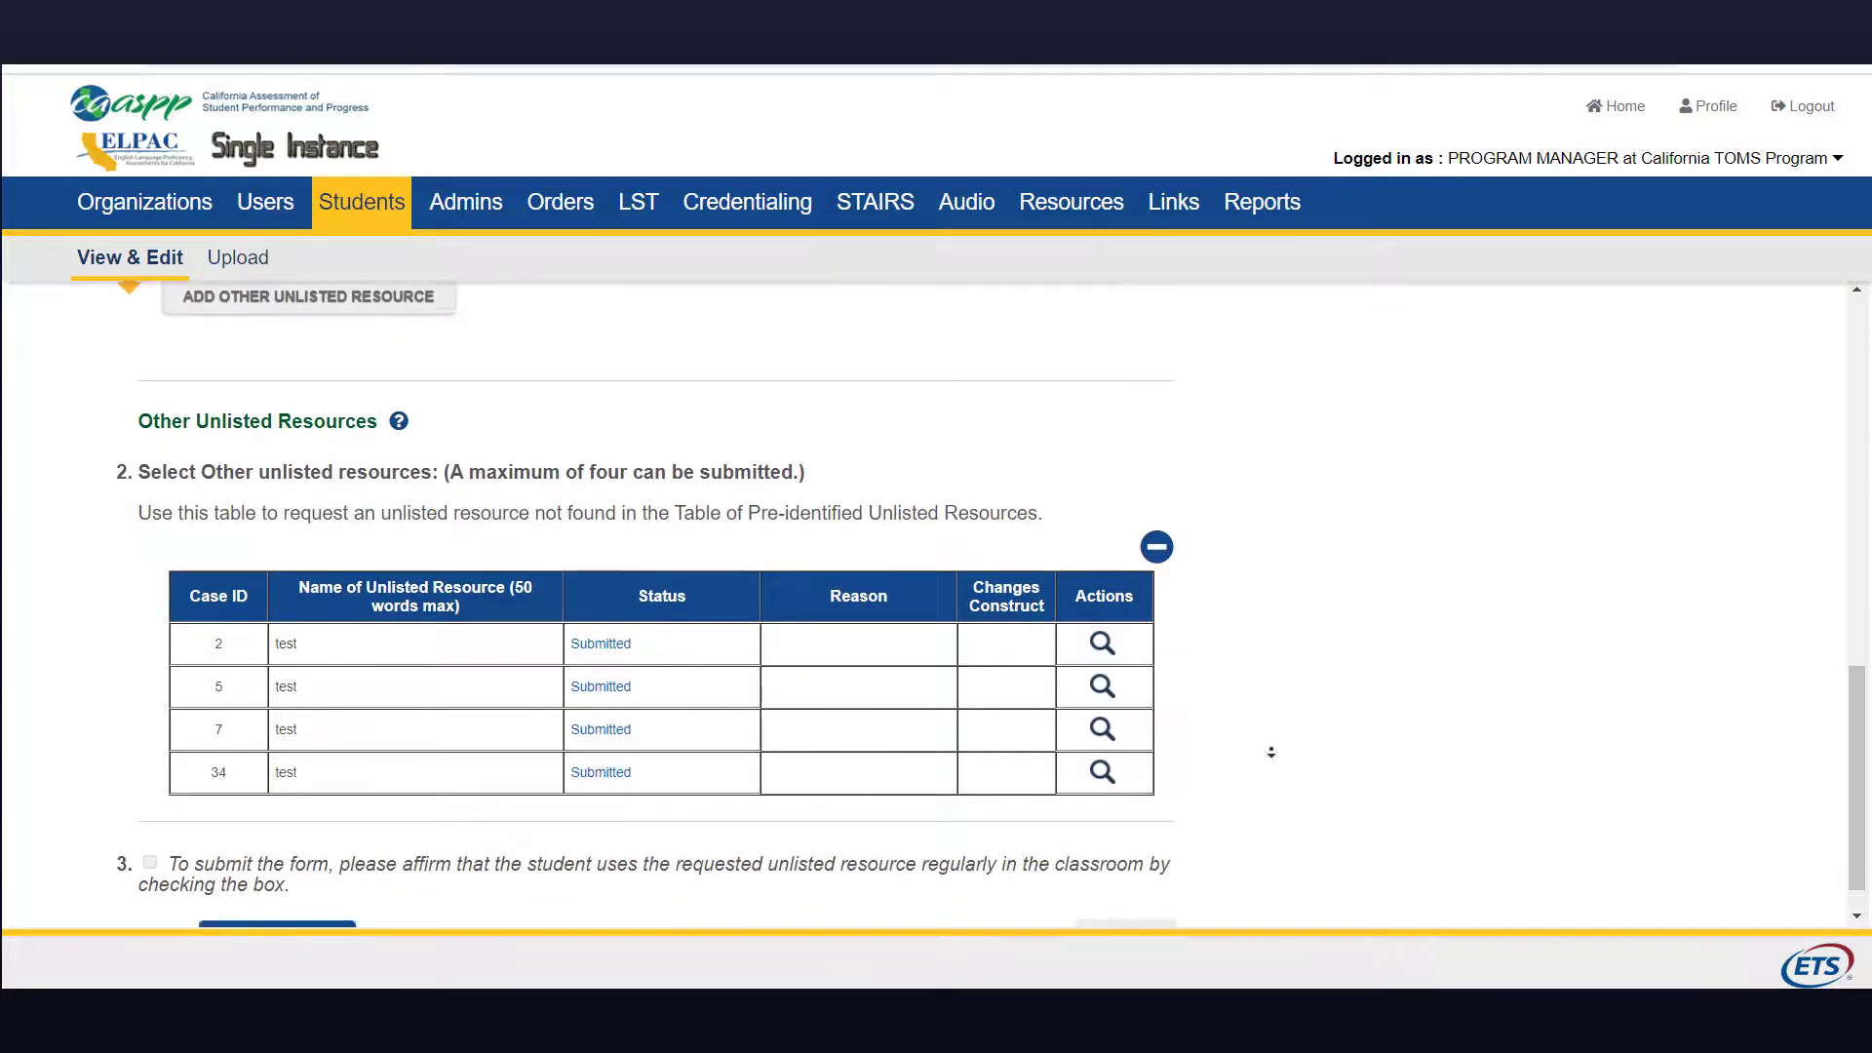
Step: Review the full details of unlisted resource case 2
{"action": "left_click", "coordinate": [1101, 597]}
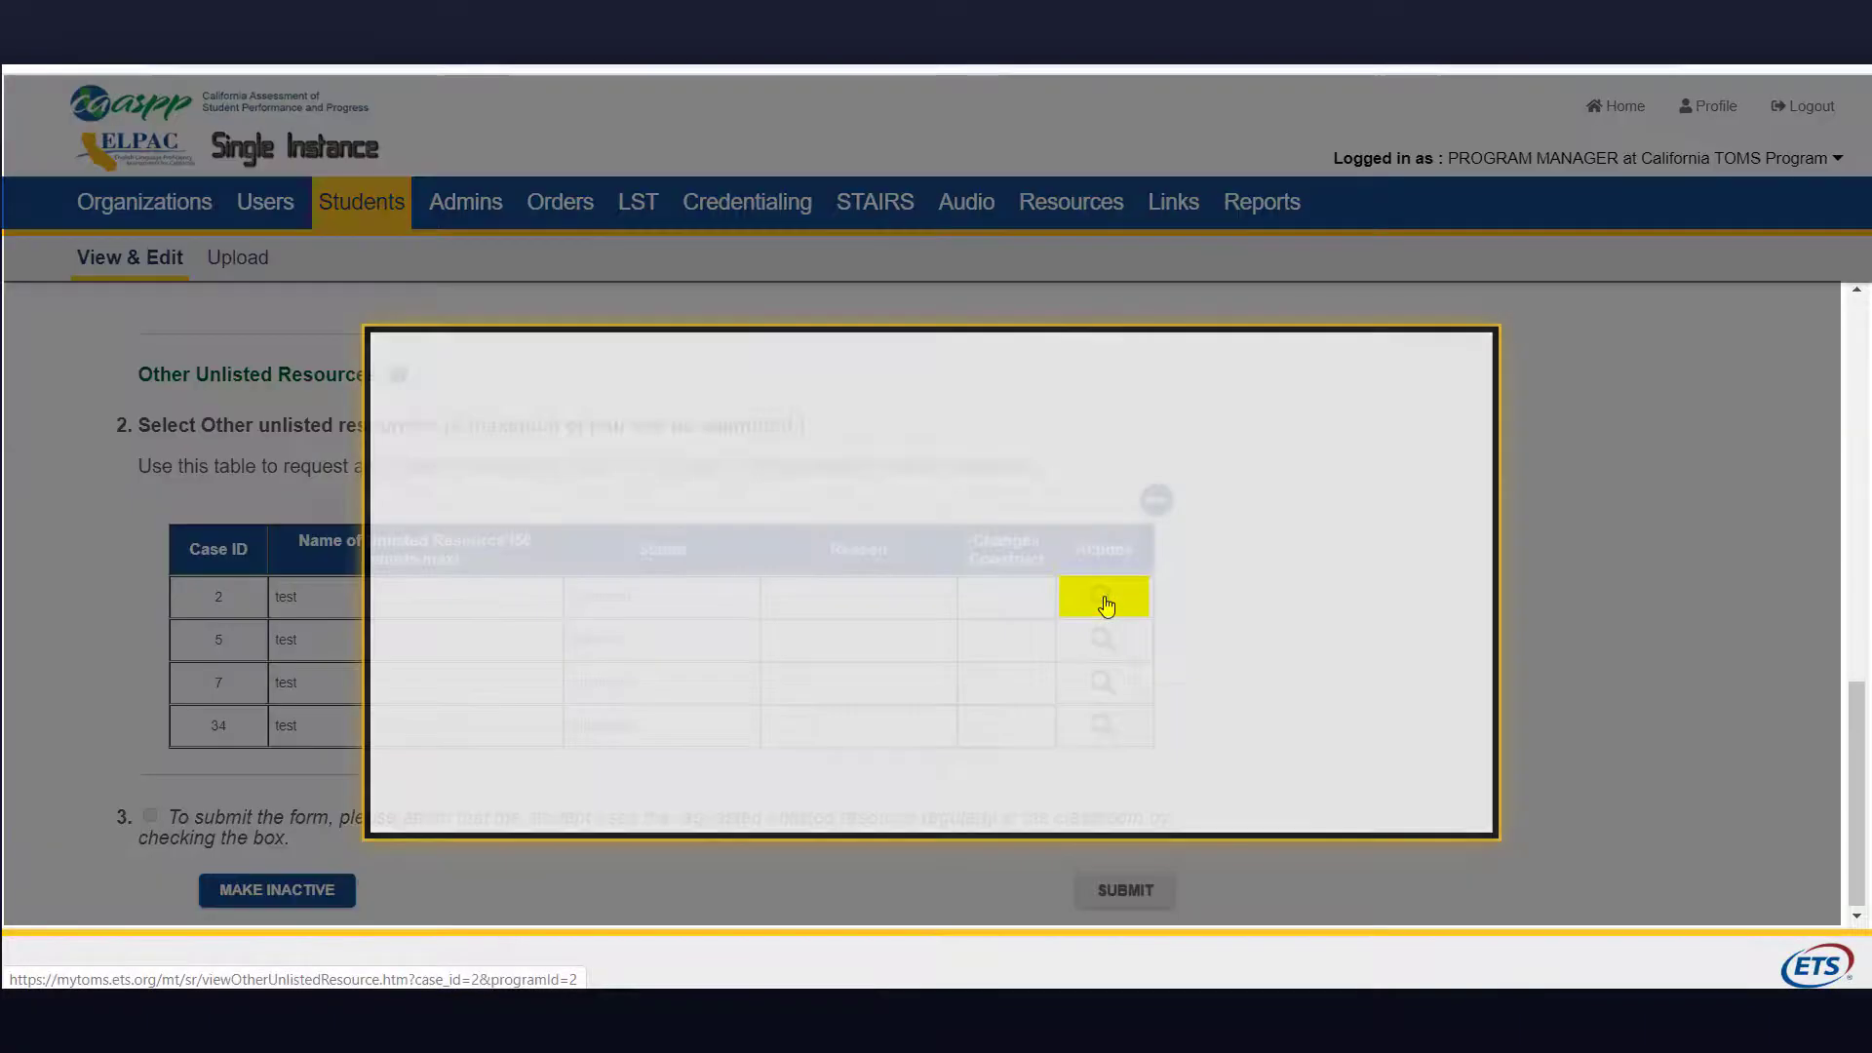
{"action": "scroll", "coordinate": [1307, 635], "scroll_direction": "down", "scroll_amount": 3}
{"action": "scroll", "coordinate": [1312, 653], "scroll_direction": "down", "scroll_amount": 3}
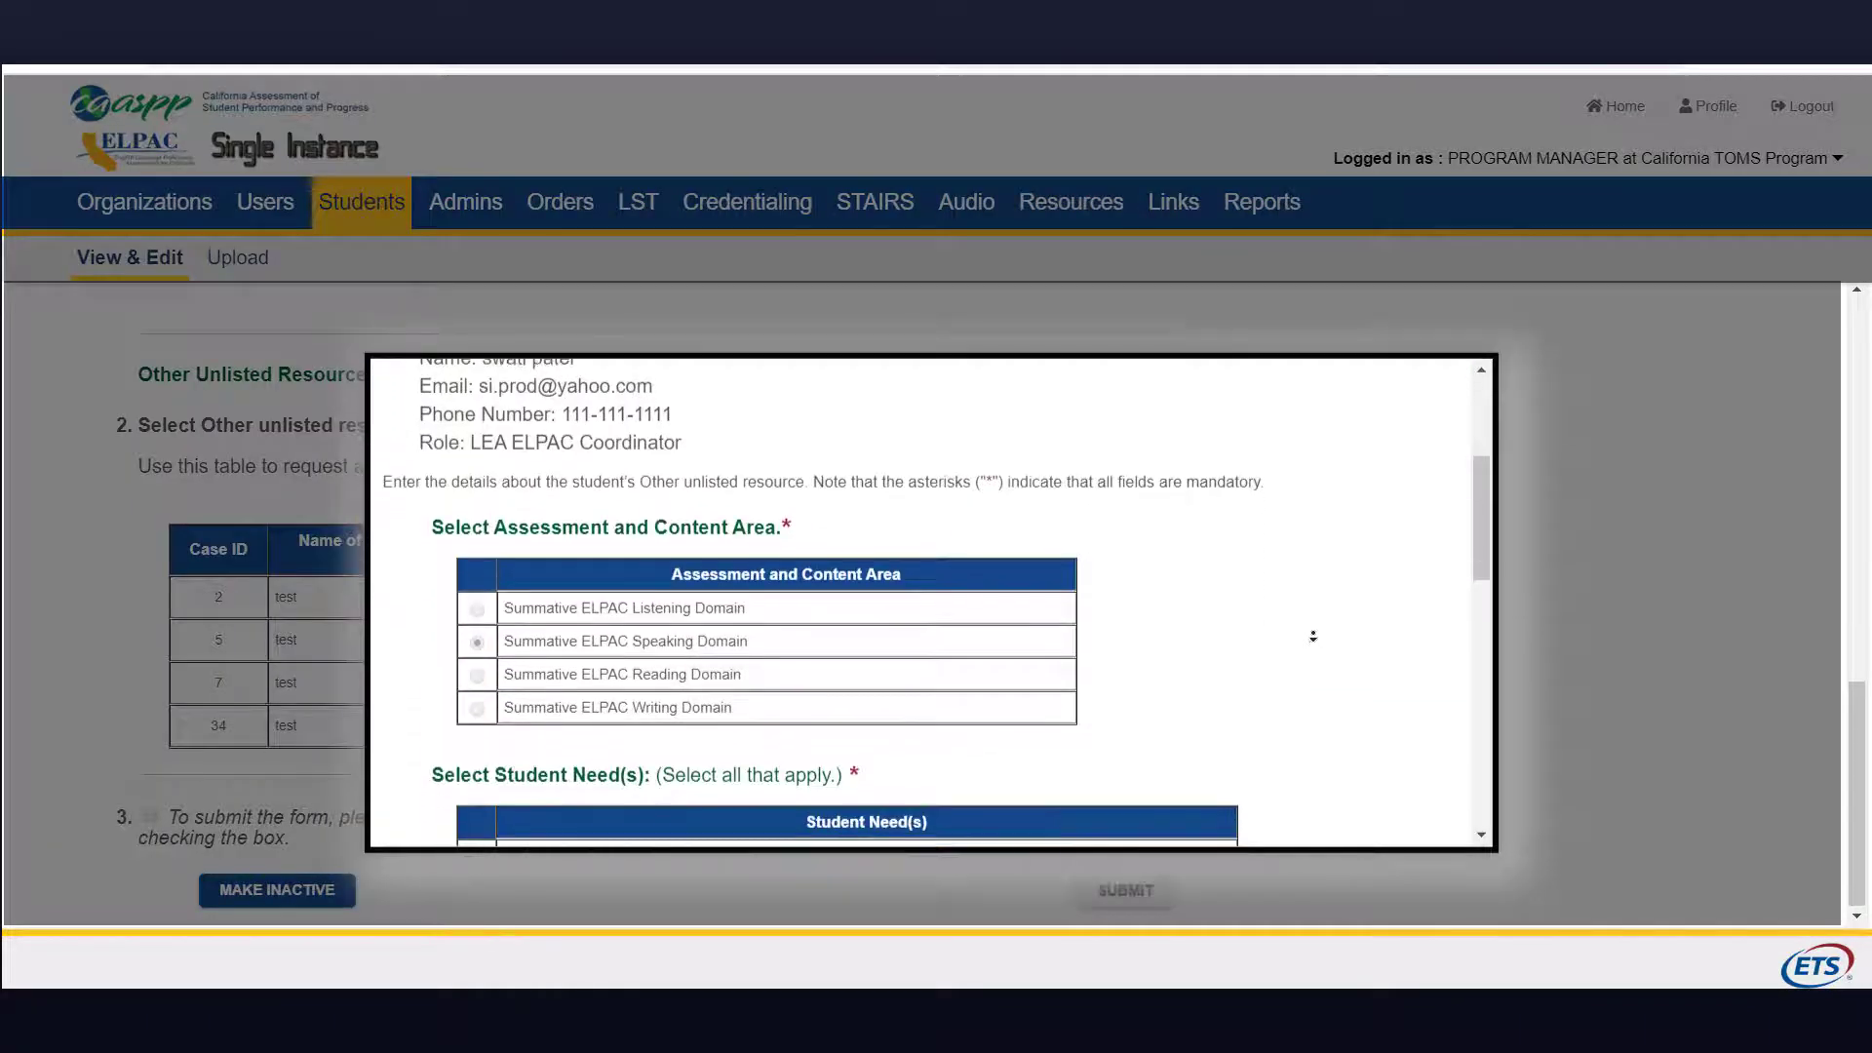
{"action": "scroll", "coordinate": [1312, 633], "scroll_direction": "down", "scroll_amount": 2}
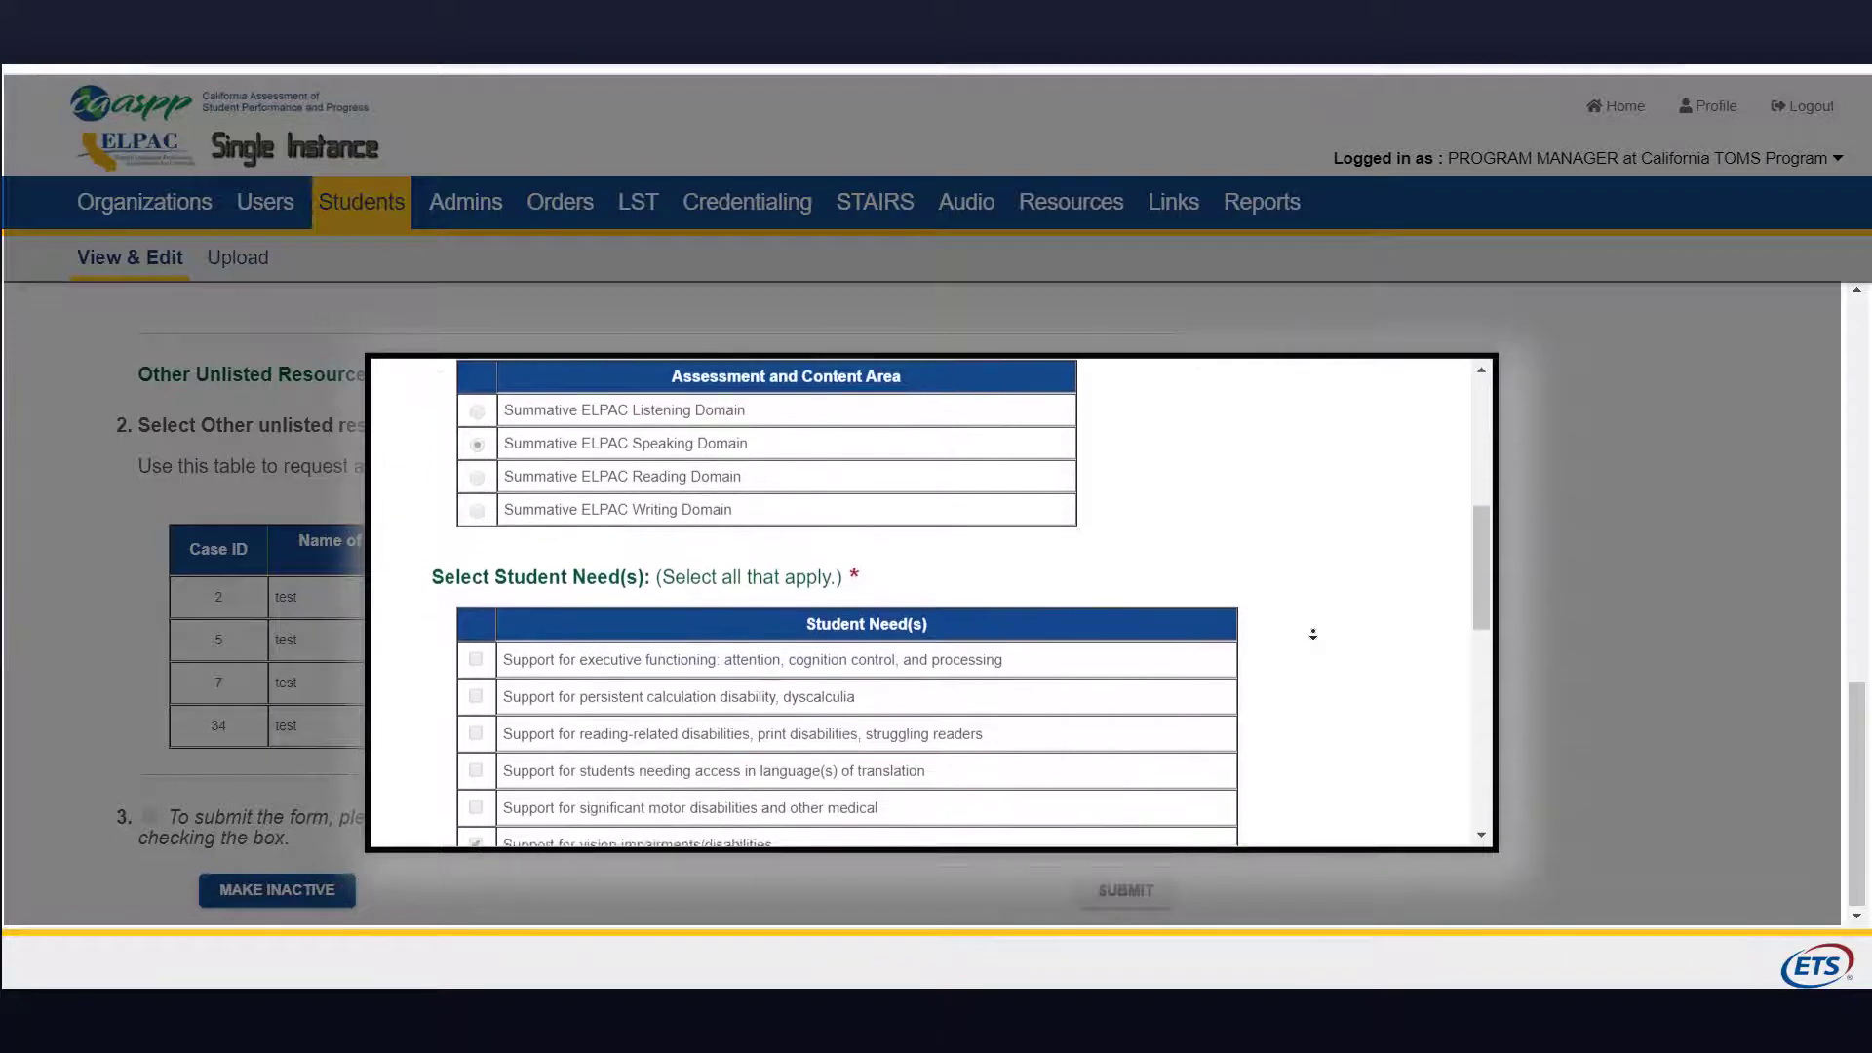
{"action": "scroll", "coordinate": [1312, 632], "scroll_direction": "down", "scroll_amount": 2}
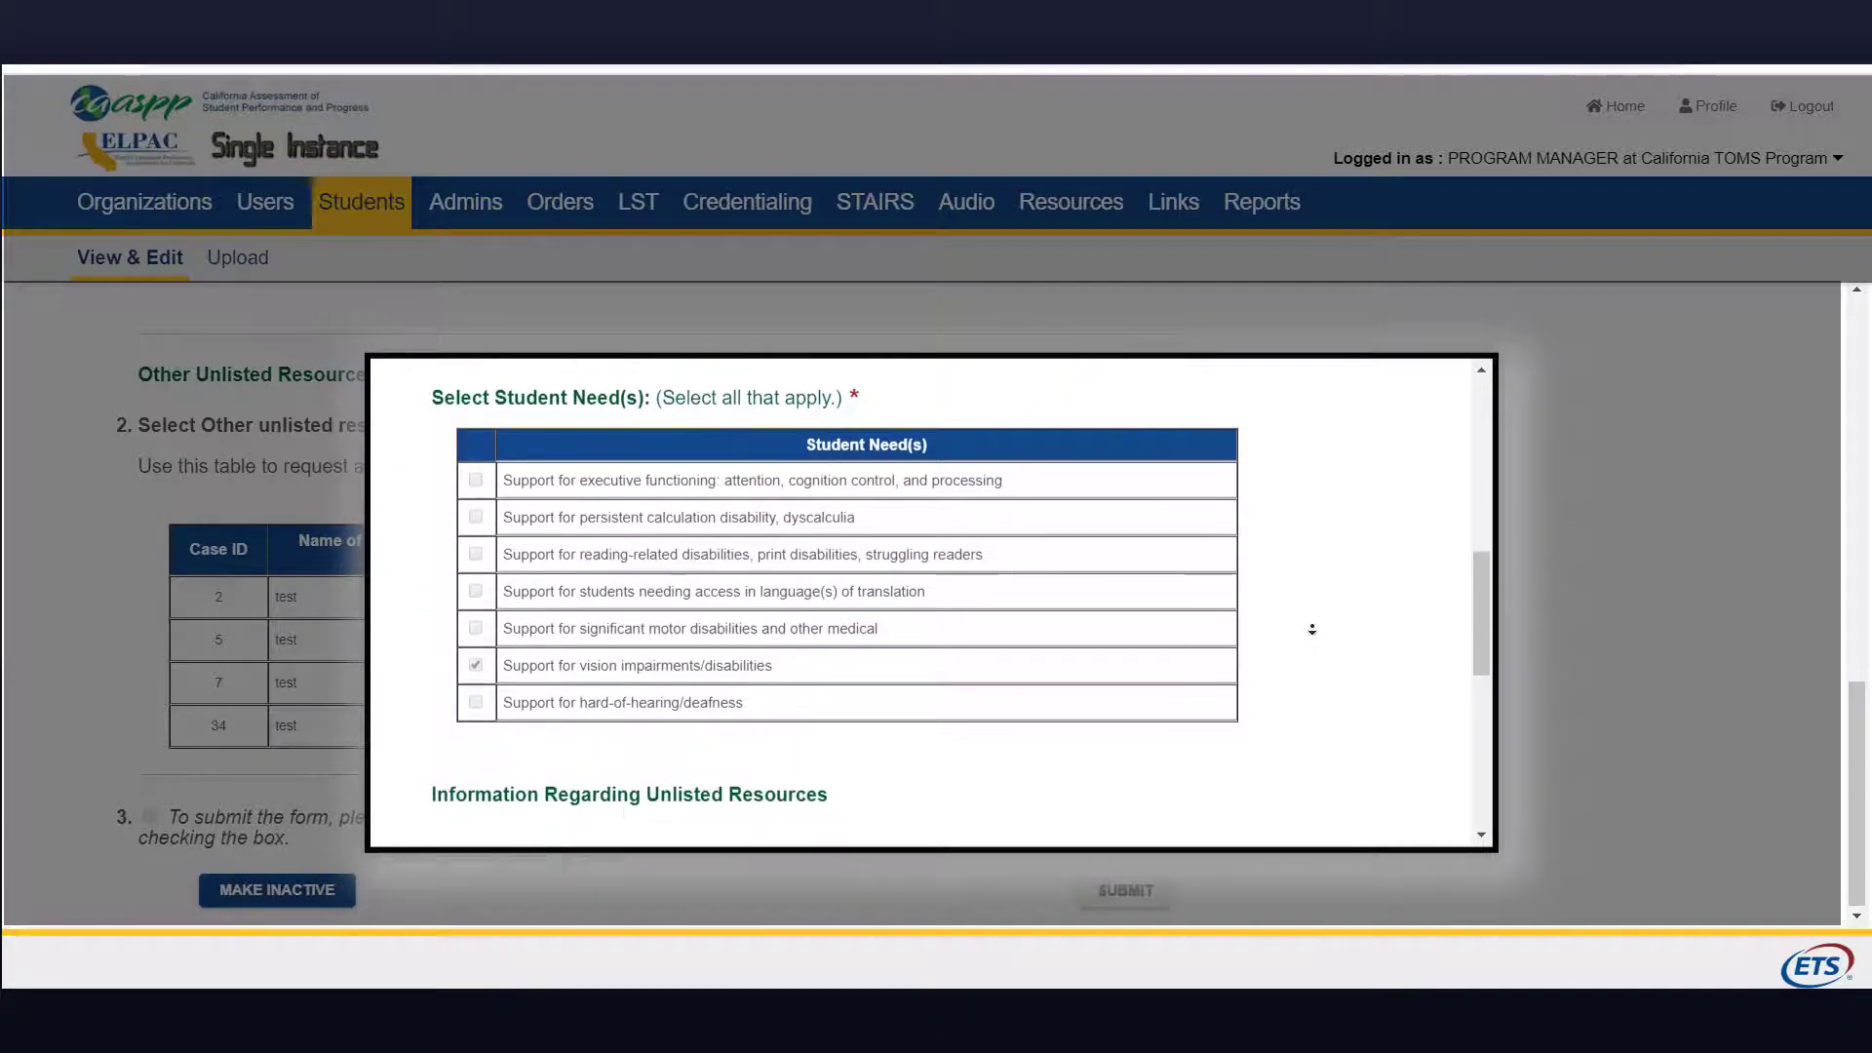
{"action": "scroll", "coordinate": [1312, 632], "scroll_direction": "down", "scroll_amount": 2}
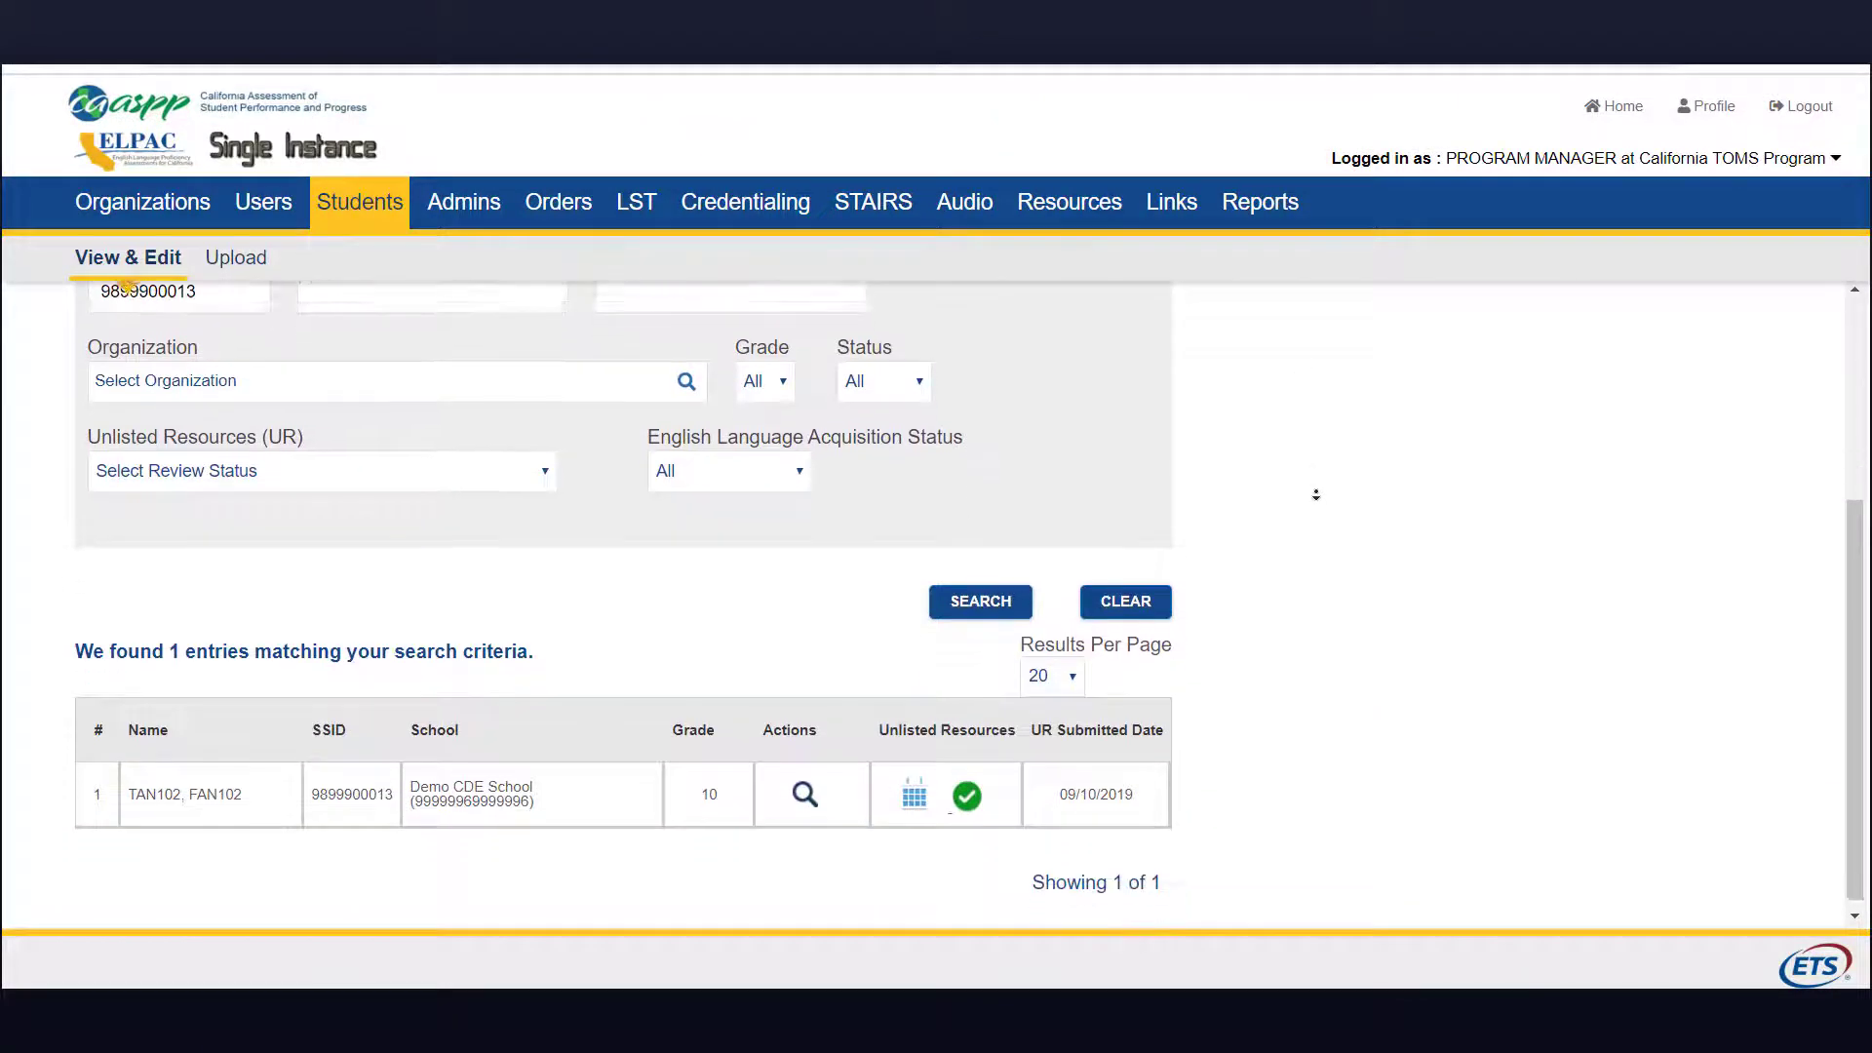
Step: Open this student's Score Status to see the Science score invalidated and Not Available
{"action": "left_click", "coordinate": [913, 786]}
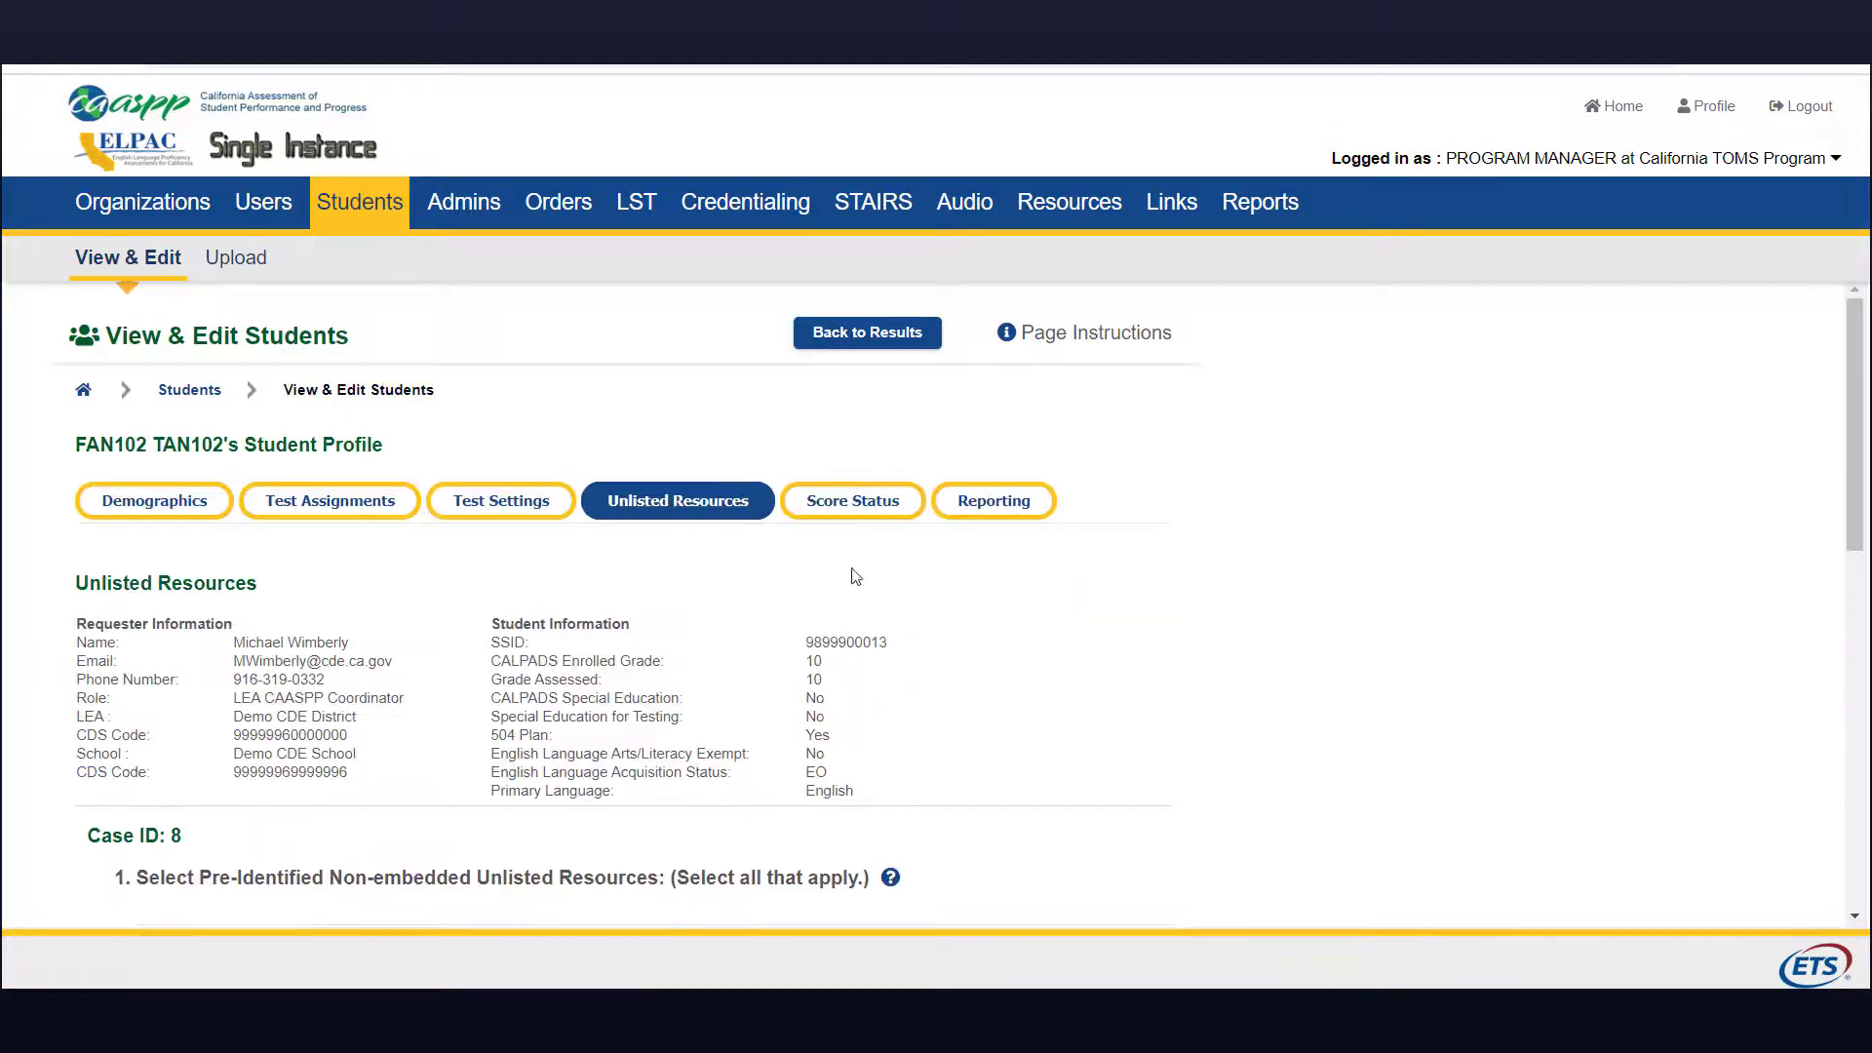
{"action": "left_click", "coordinate": [867, 502]}
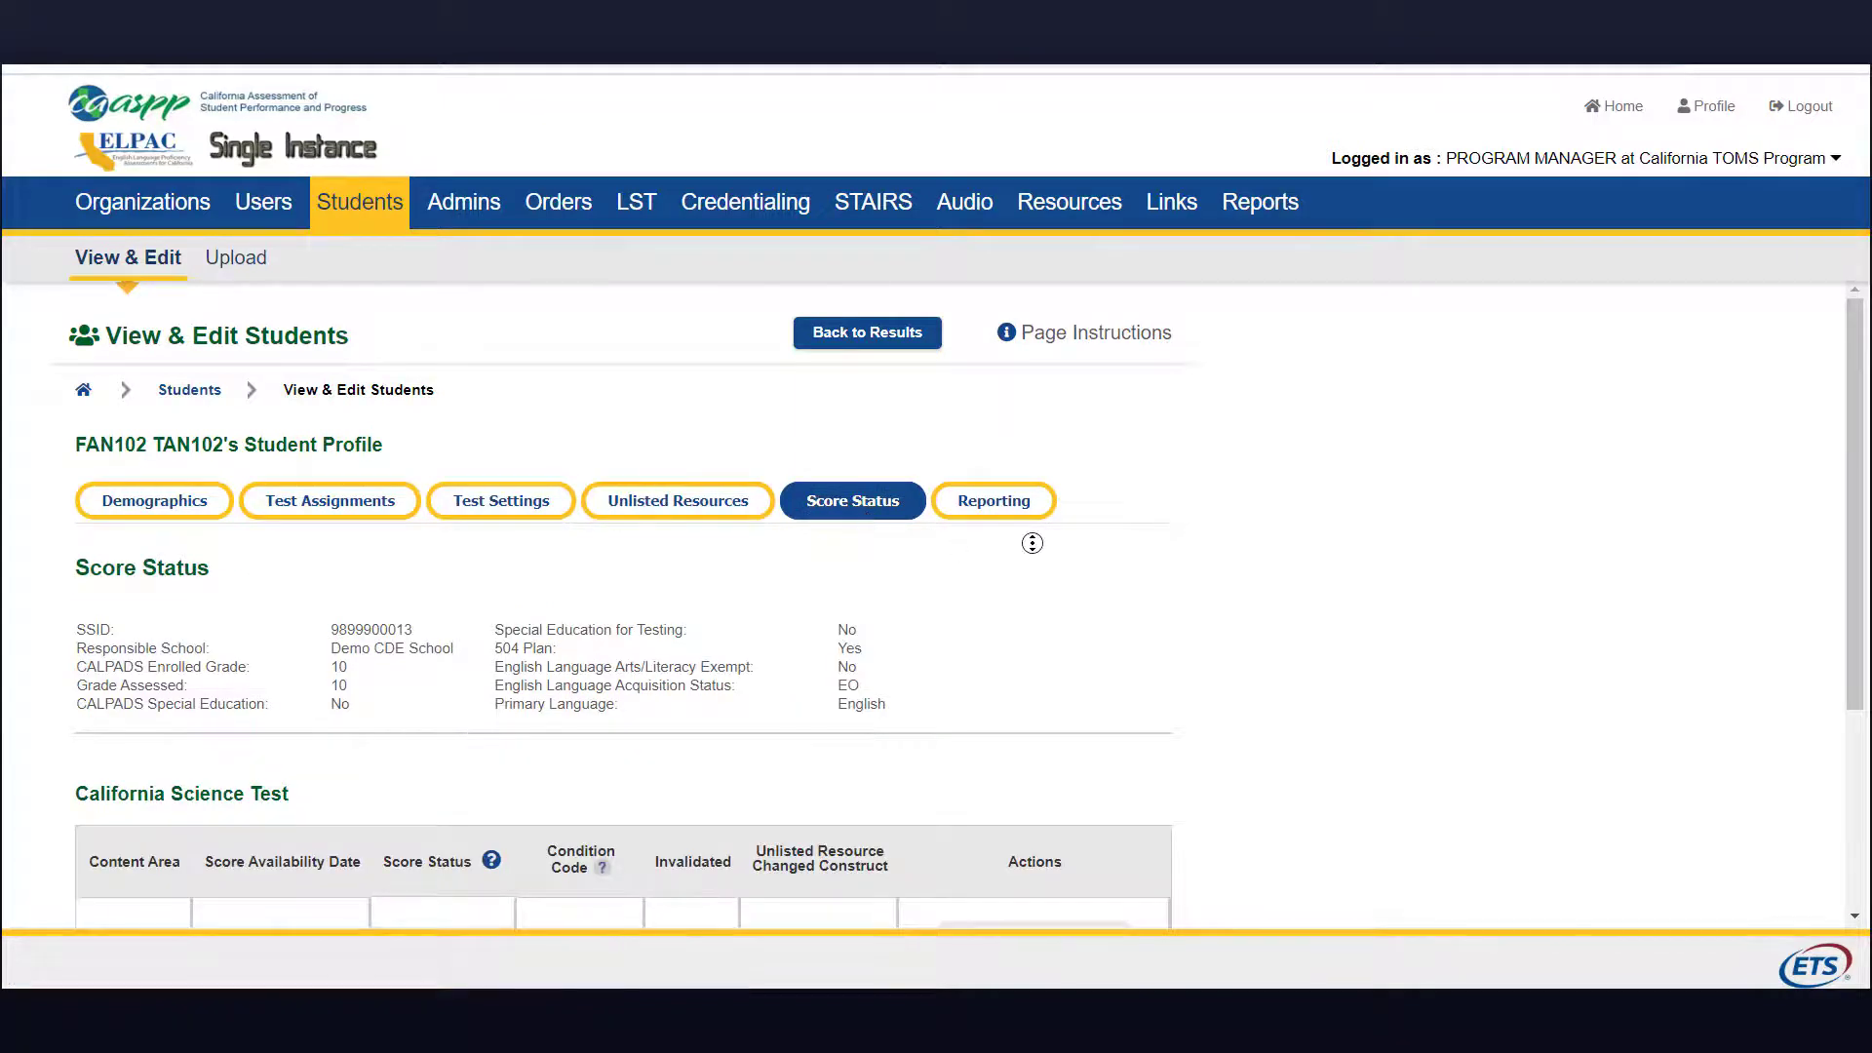
{"action": "scroll", "coordinate": [1030, 584], "scroll_direction": "down", "scroll_amount": 3}
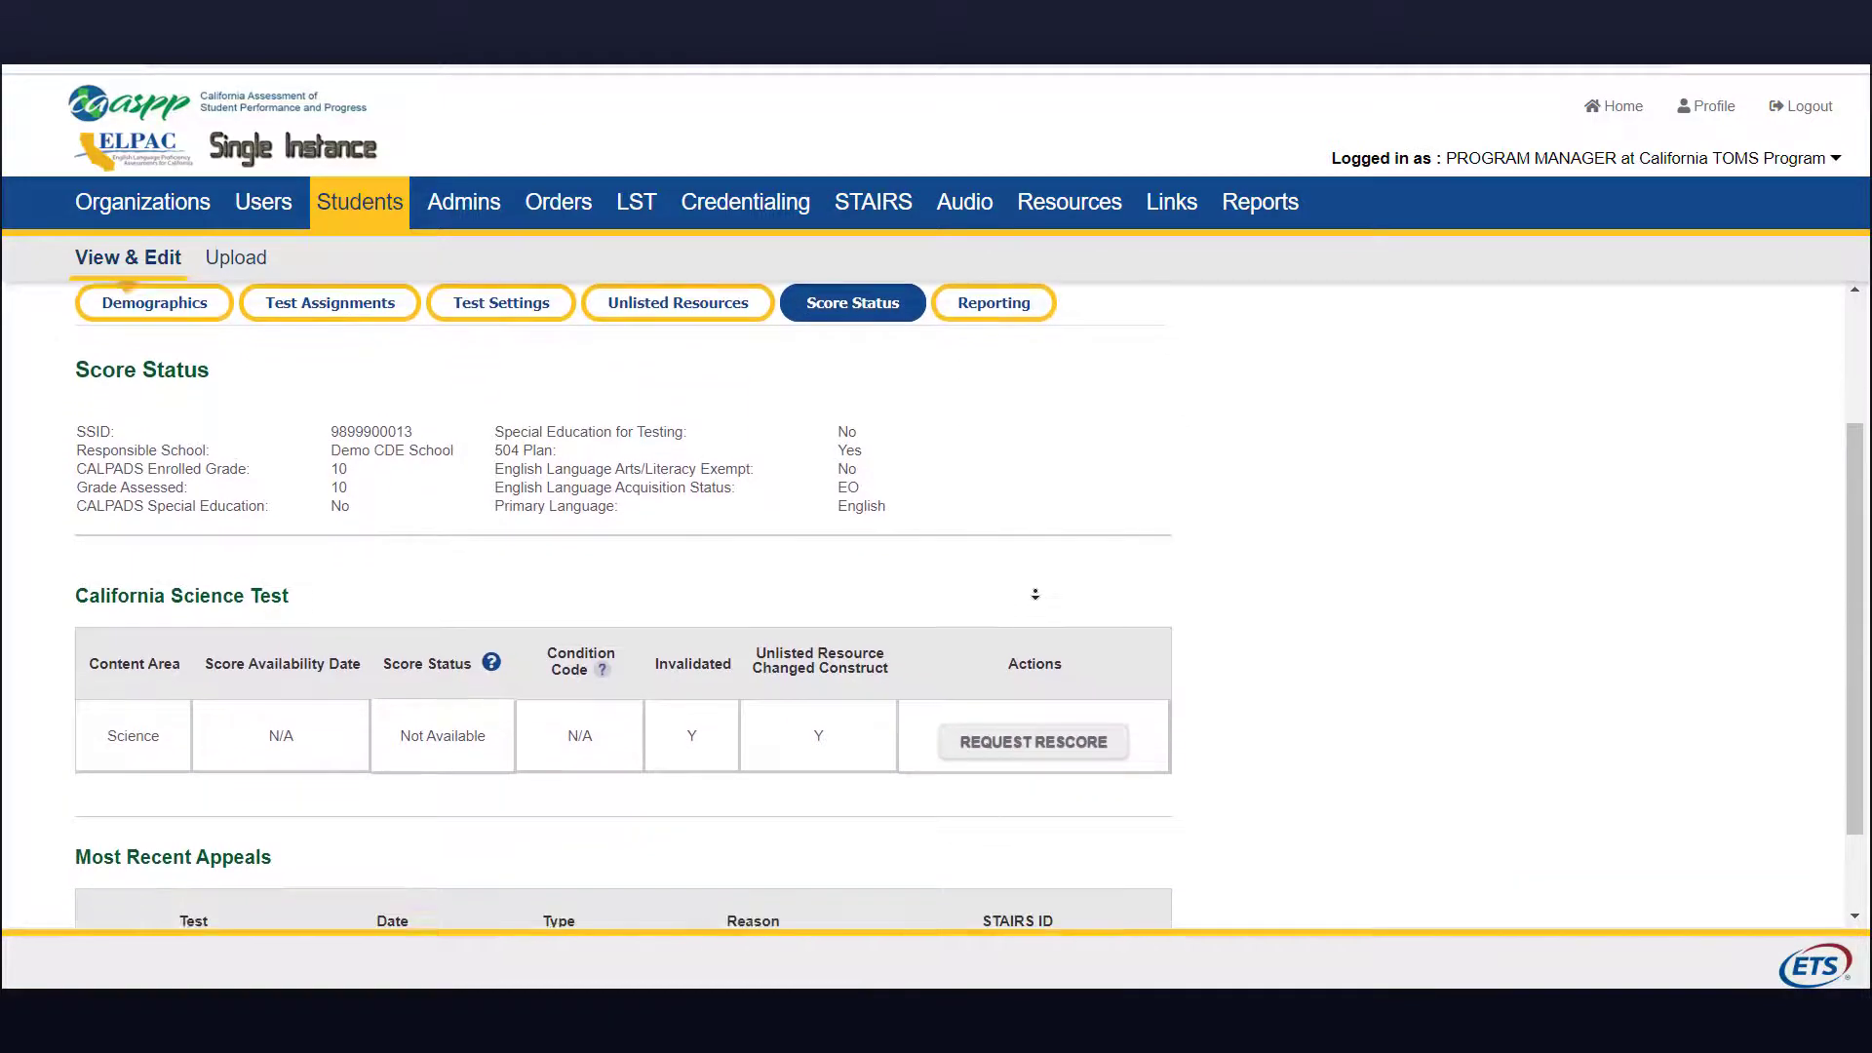
{"action": "scroll", "coordinate": [1034, 591], "scroll_direction": "down", "scroll_amount": 1}
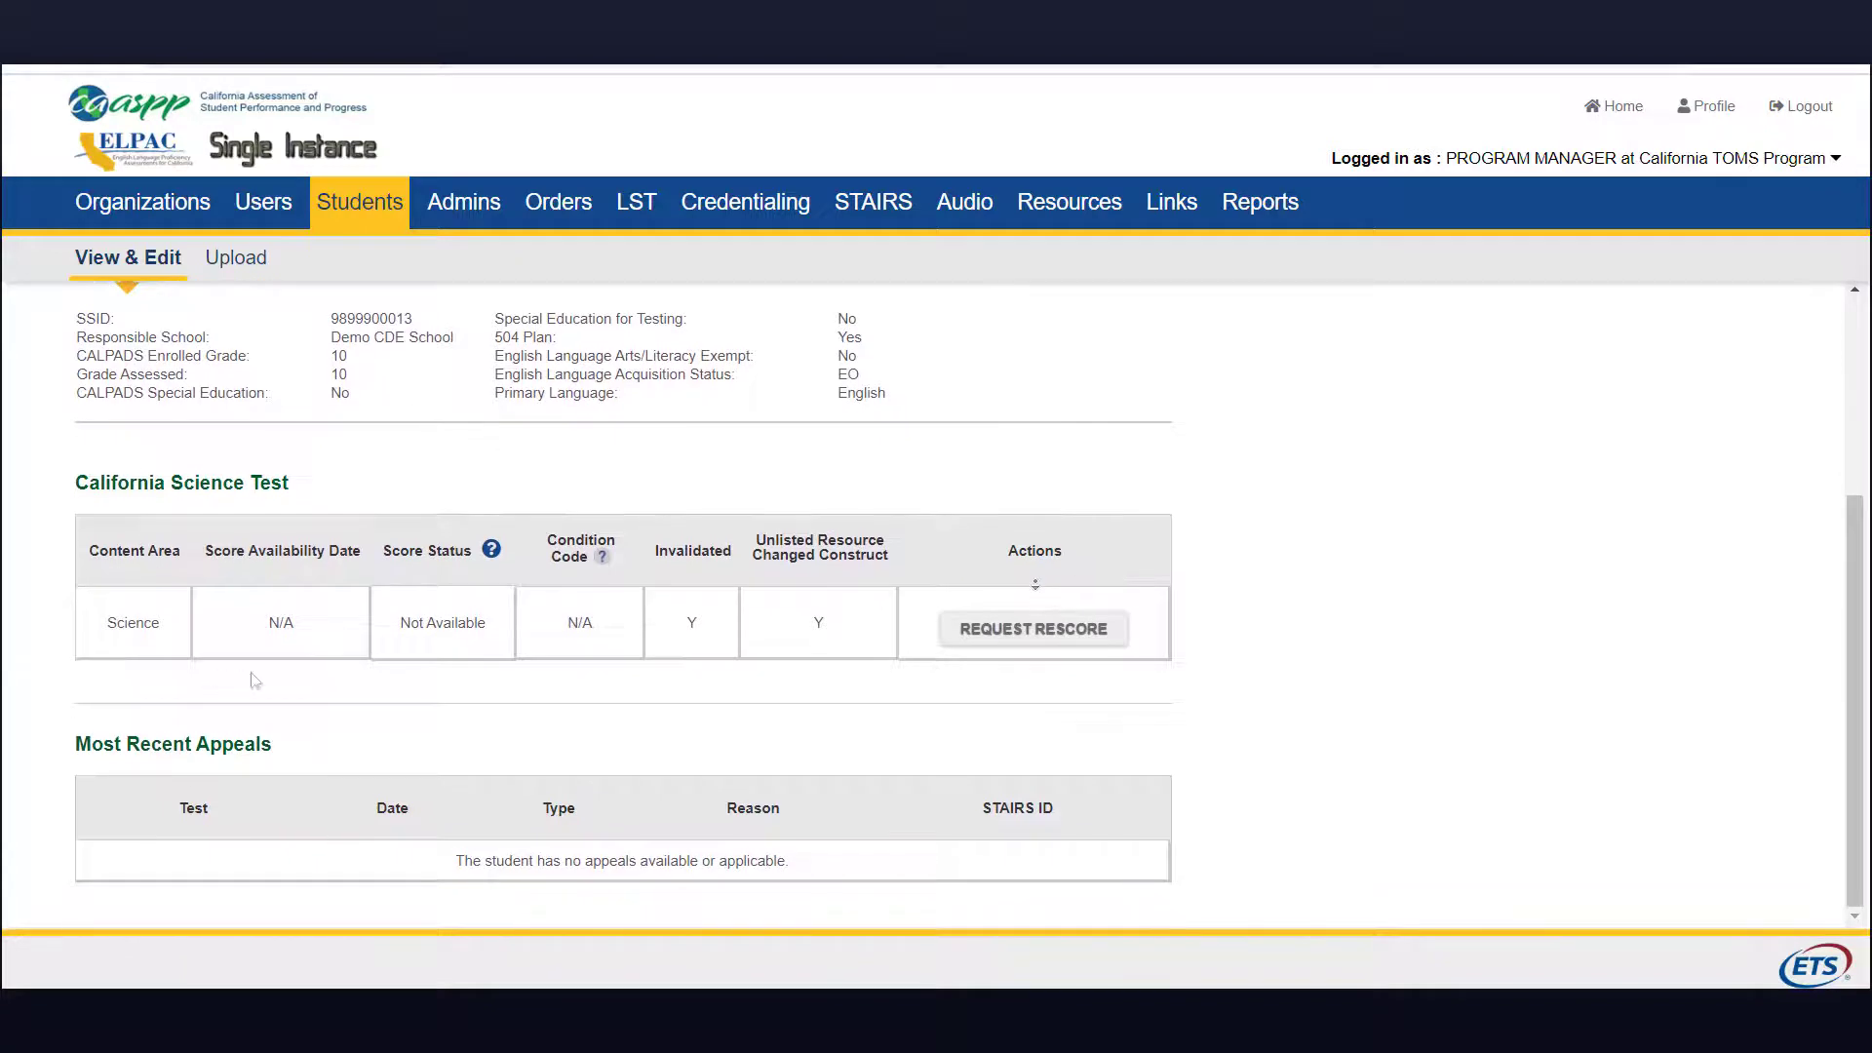